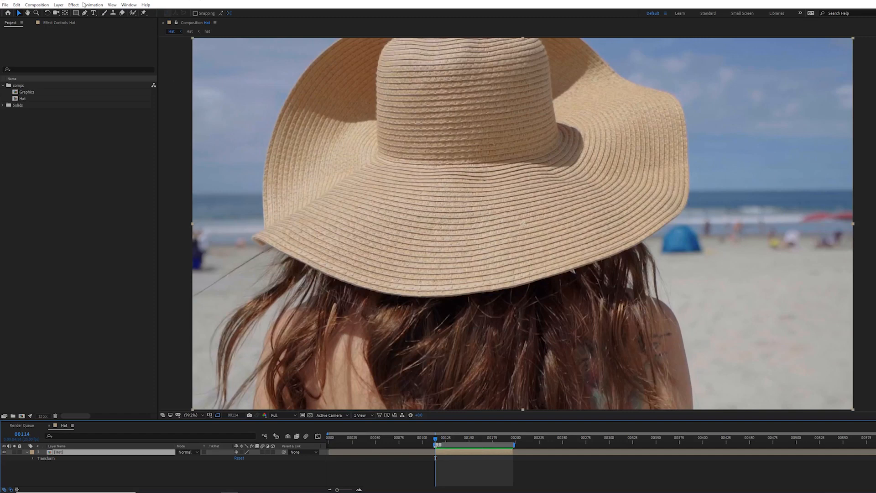
Step: Apply the Lockdown effect to the Hat layer
click(74, 5)
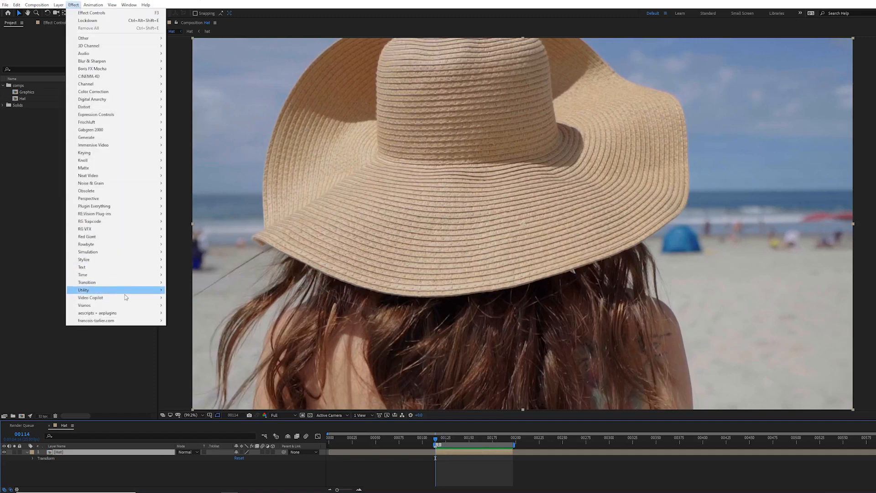
mouse_move(133, 305)
click(185, 320)
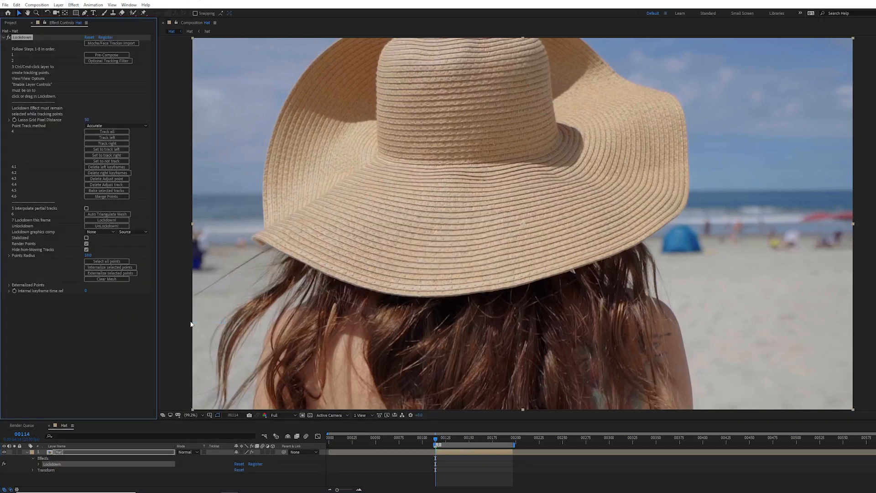
Step: Set the Point Track method to Connected Vectors and start the Full Vector Setup
click(142, 125)
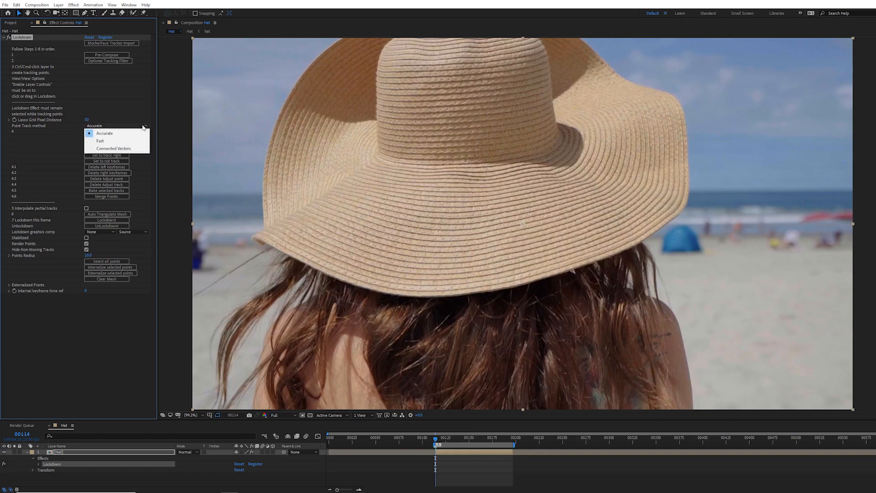
click(136, 150)
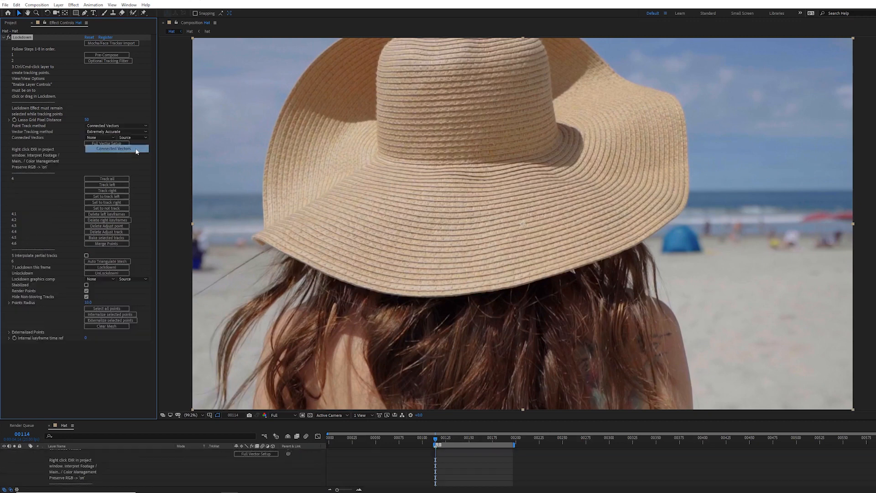
click(113, 143)
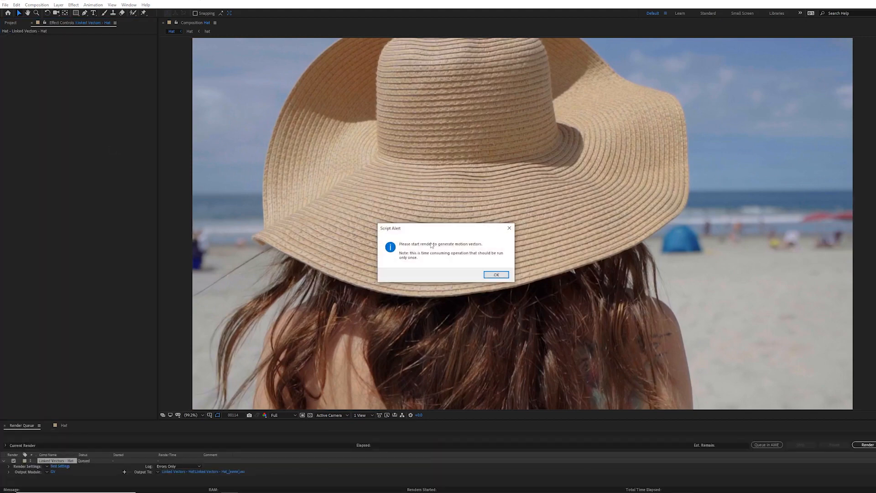
Step: Render the Linked Vectors - Hat motion vectors as an OpenEXR sequence to the vectors folder
click(495, 275)
click(496, 273)
click(237, 471)
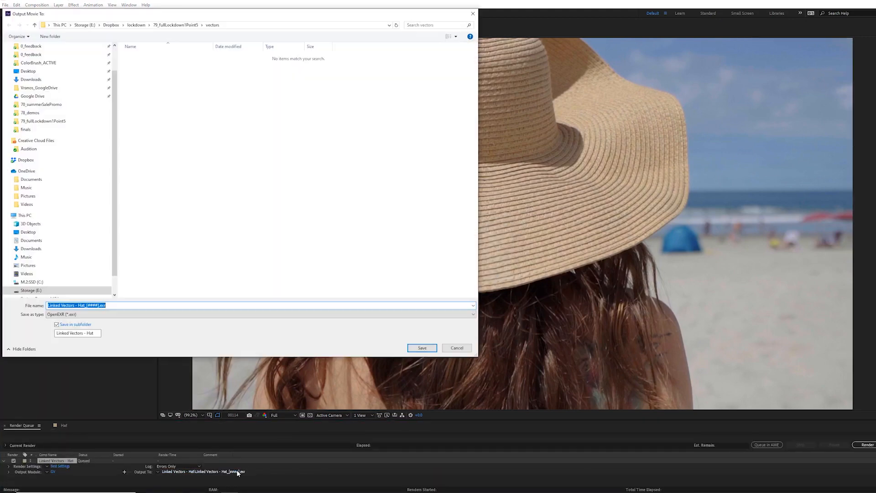
click(422, 348)
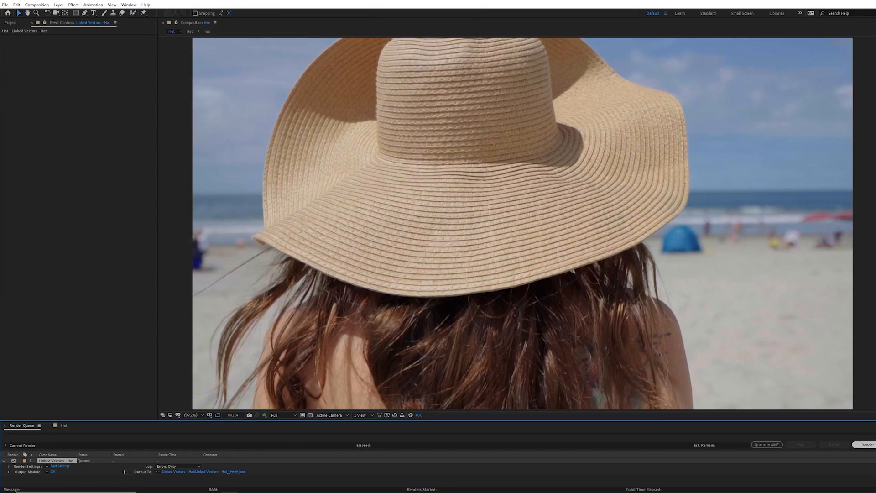
click(867, 445)
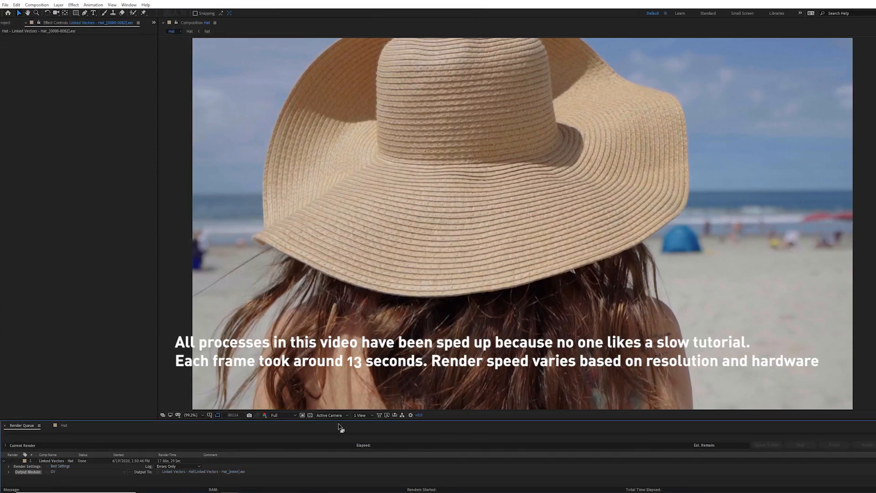
Step: Reveal the Linked Vectors EXR layer's footage in the Project panel
click(62, 426)
scroll(62, 455, up, 6)
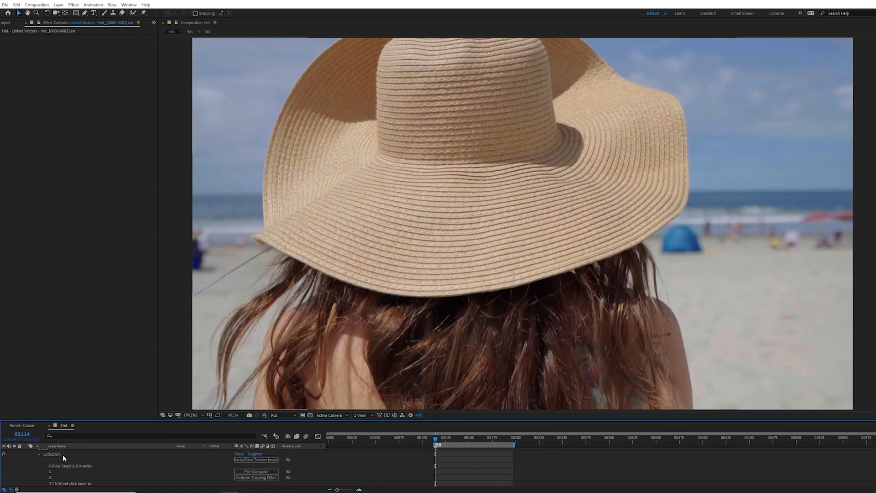
click(27, 451)
click(54, 458)
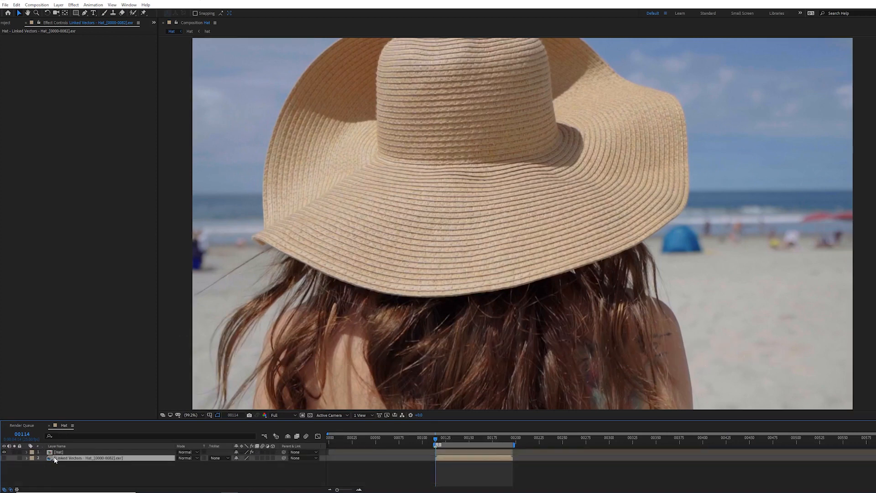
right_click(54, 459)
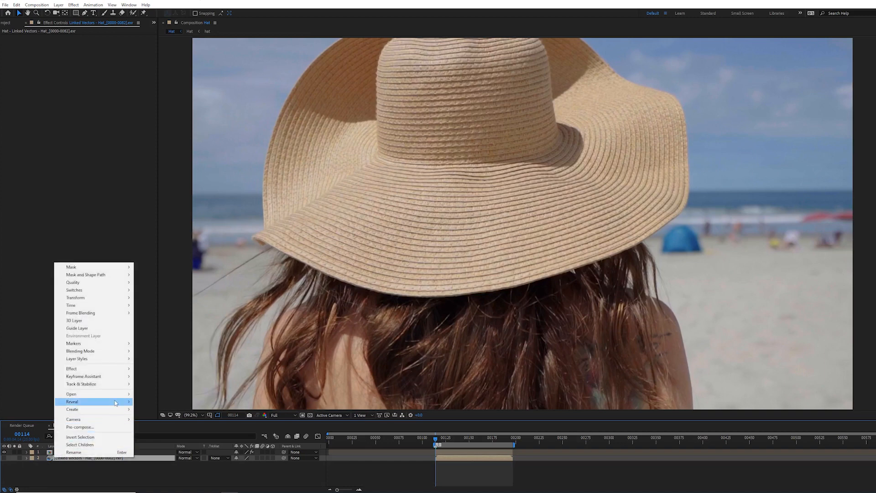
mouse_move(116, 403)
click(155, 409)
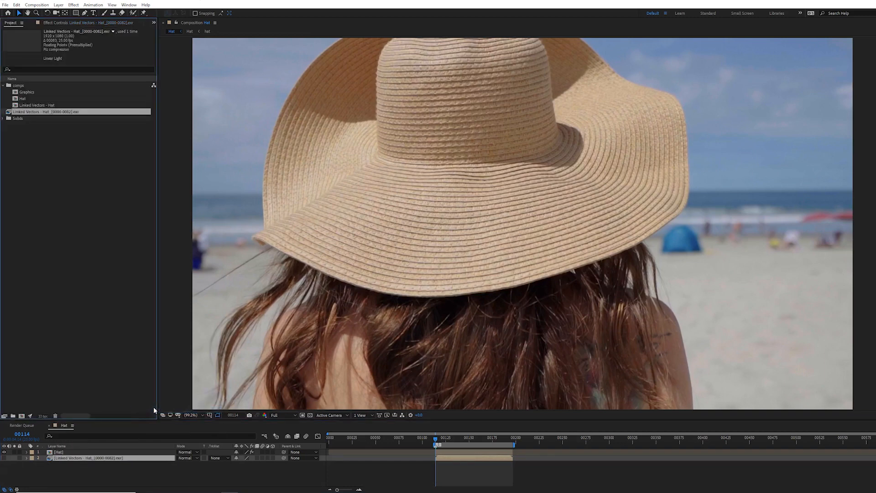
Step: Interpret the Linked Vectors EXR footage with Preserve RGB enabled under colour management
right_click(68, 111)
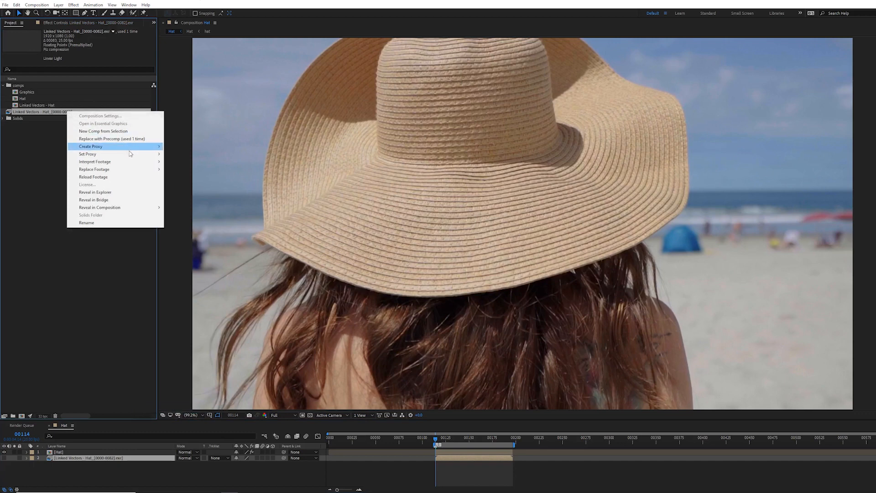
mouse_move(132, 156)
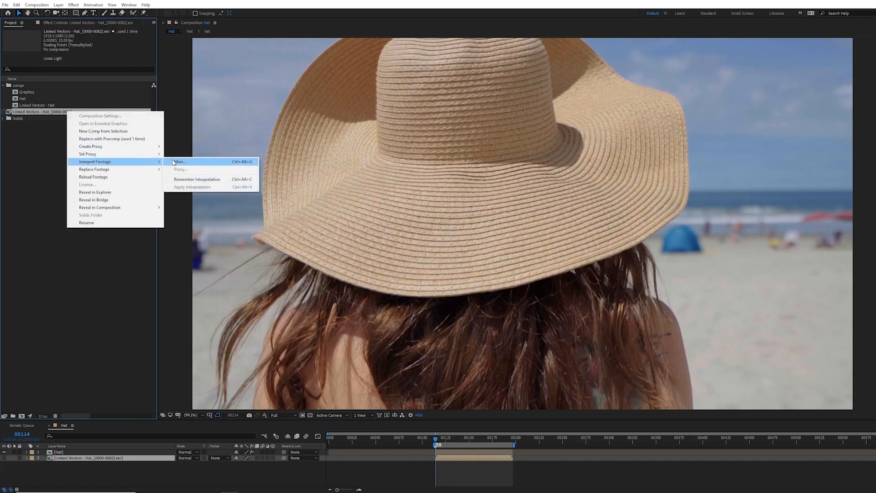
click(171, 162)
click(60, 15)
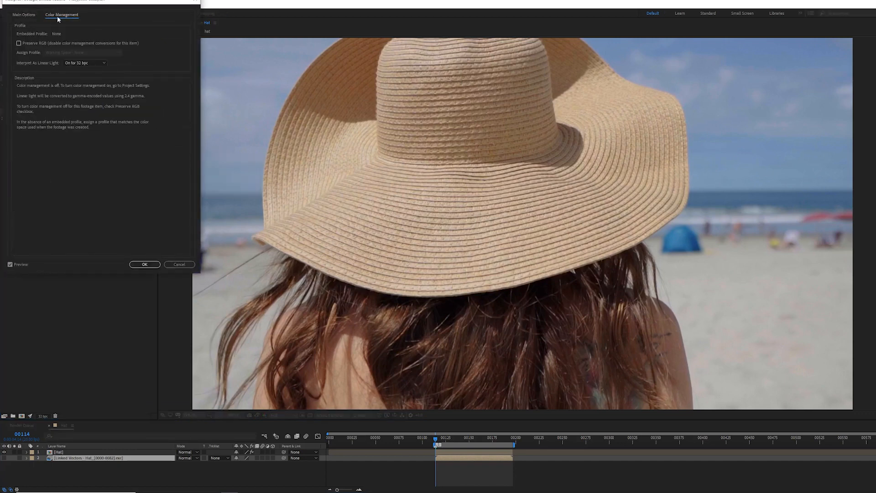
click(40, 41)
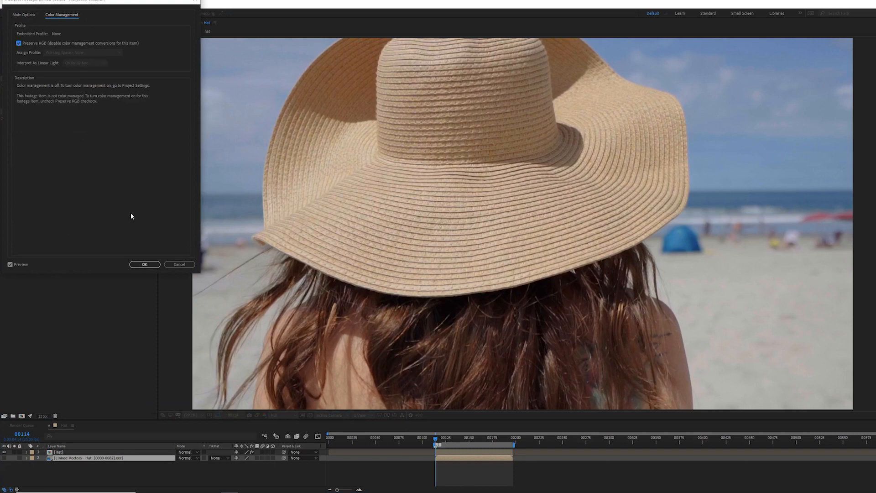
click(146, 264)
Step: Select the Hat layer's Lockdown effect and lasso a grid of tracking points over the hat
click(86, 452)
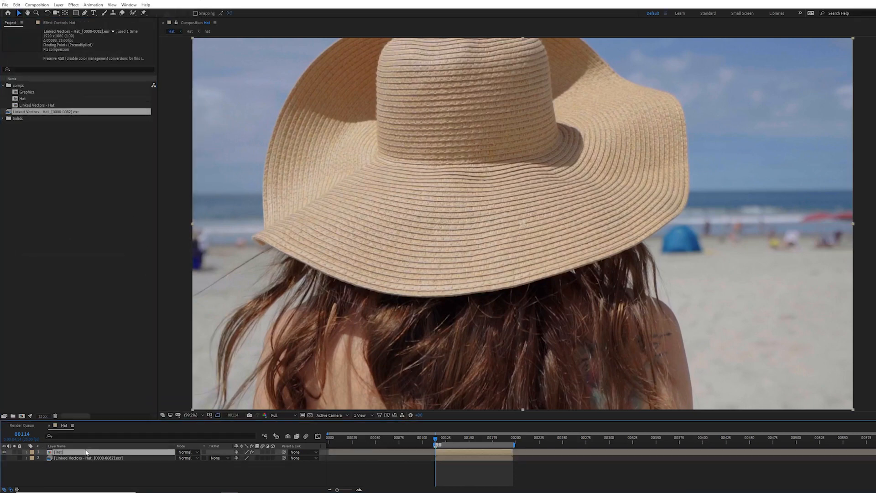
click(58, 23)
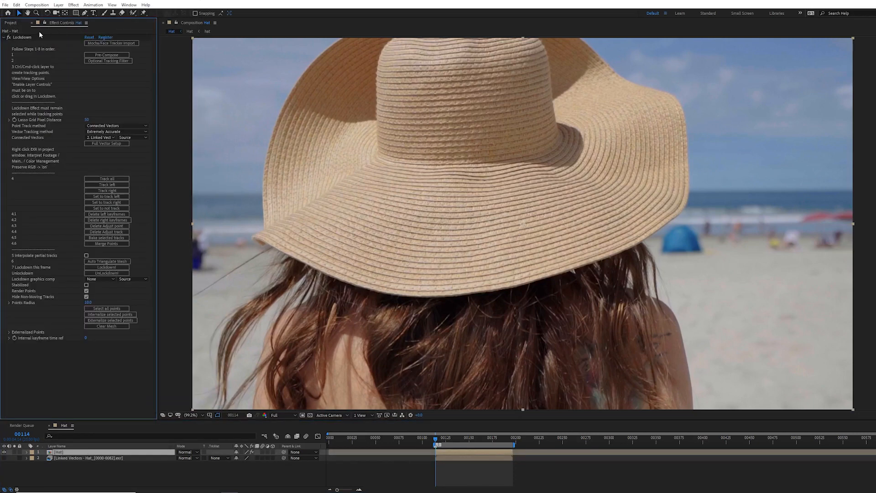
click(32, 37)
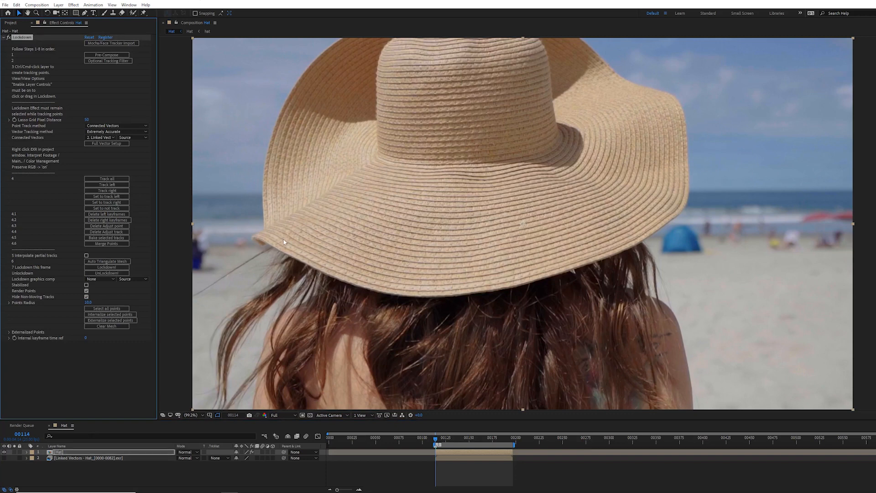
mouse_move(284, 234)
mouse_down()
mouse_move(342, 265)
mouse_move(466, 279)
mouse_move(613, 253)
mouse_move(653, 228)
mouse_move(652, 190)
mouse_move(477, 69)
mouse_move(383, 102)
mouse_move(364, 175)
mouse_up()
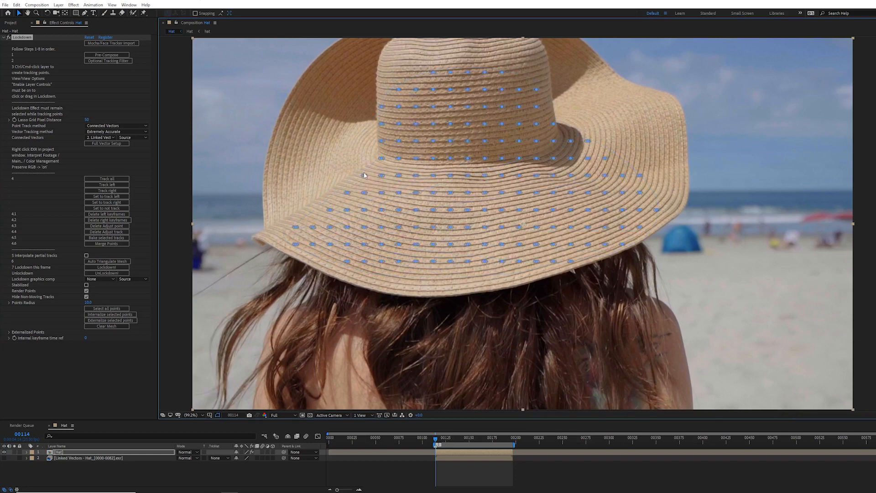
Step: Add six tracking points along the hat's lower brim edge
ctrl+click(518, 275)
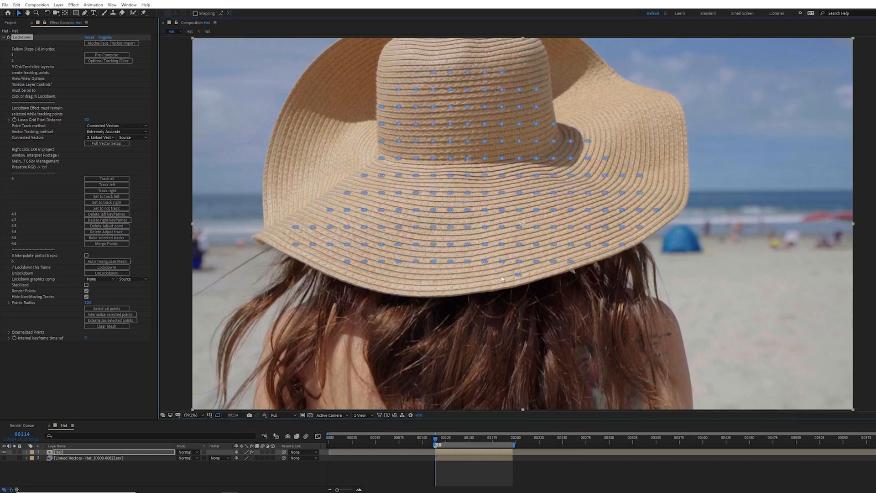
ctrl+click(471, 276)
ctrl+click(435, 279)
ctrl+click(410, 277)
ctrl+click(390, 277)
ctrl+click(363, 275)
Step: Track all points through the clip and play back the tracked result
click(117, 179)
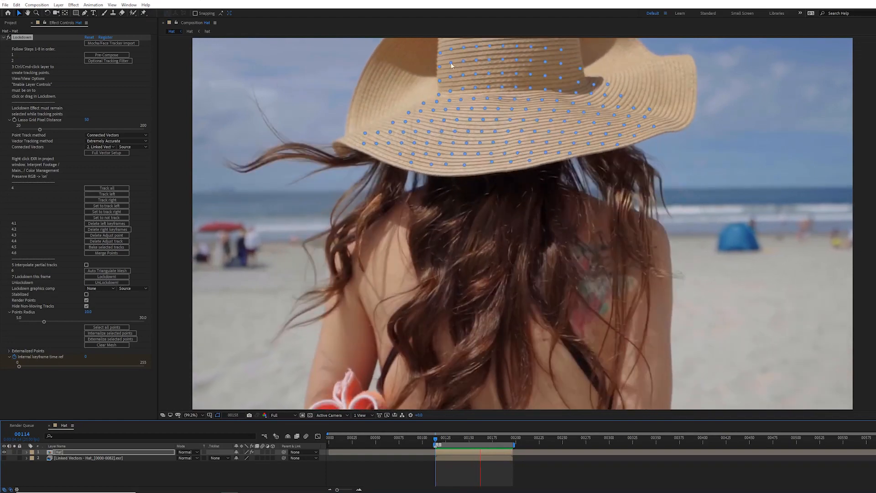
key(space)
mouse_move(426, 51)
mouse_down()
mouse_move(411, 86)
mouse_move(421, 52)
mouse_up()
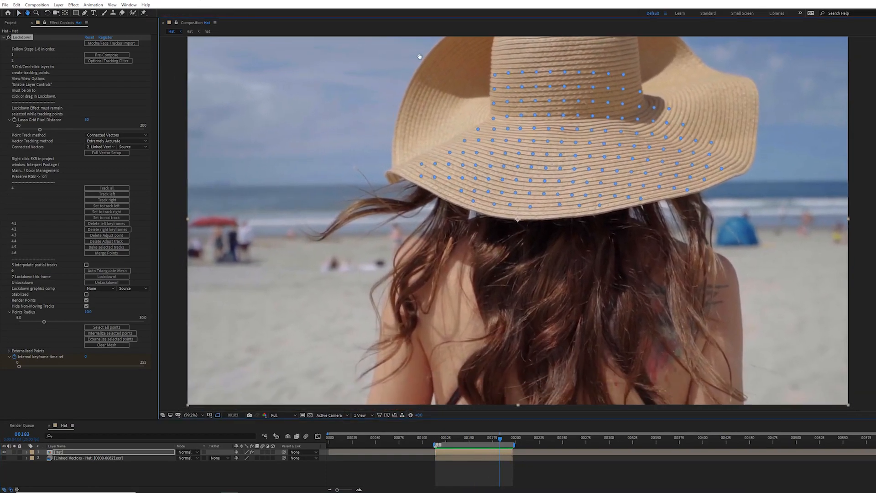
Step: Enable interpolating partial tracks and auto-triangulate the tracking mesh
click(86, 266)
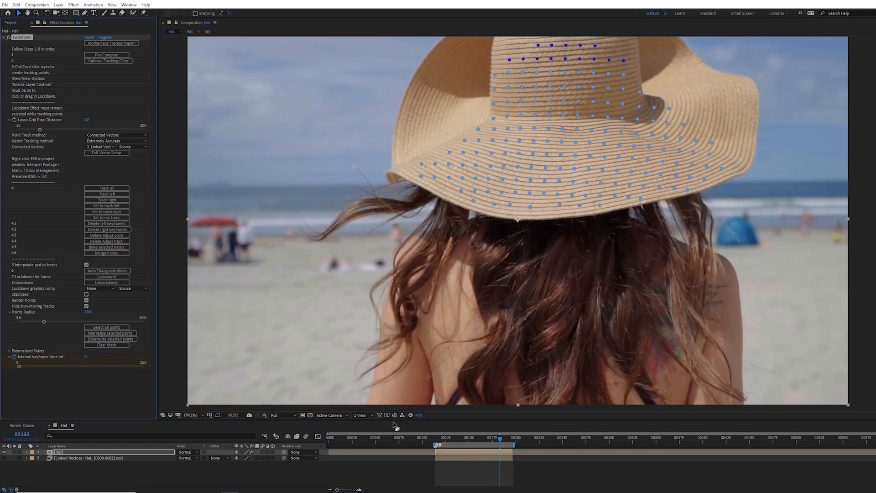
click(119, 276)
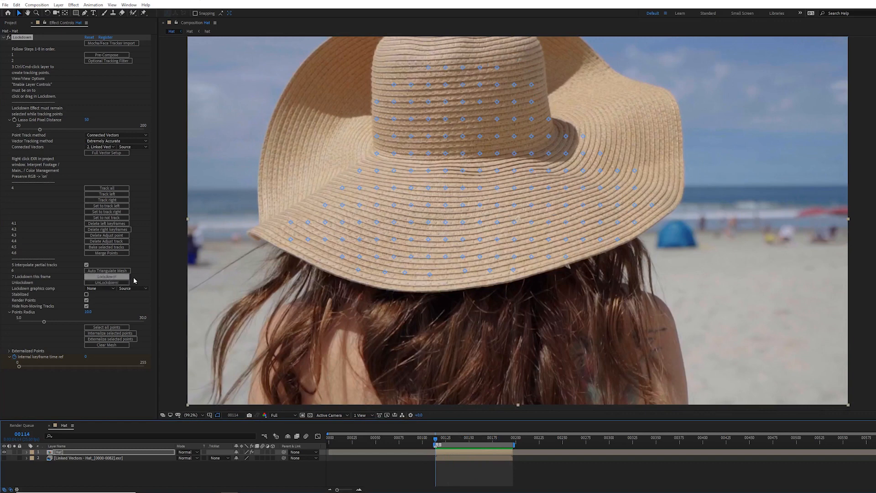
click(121, 272)
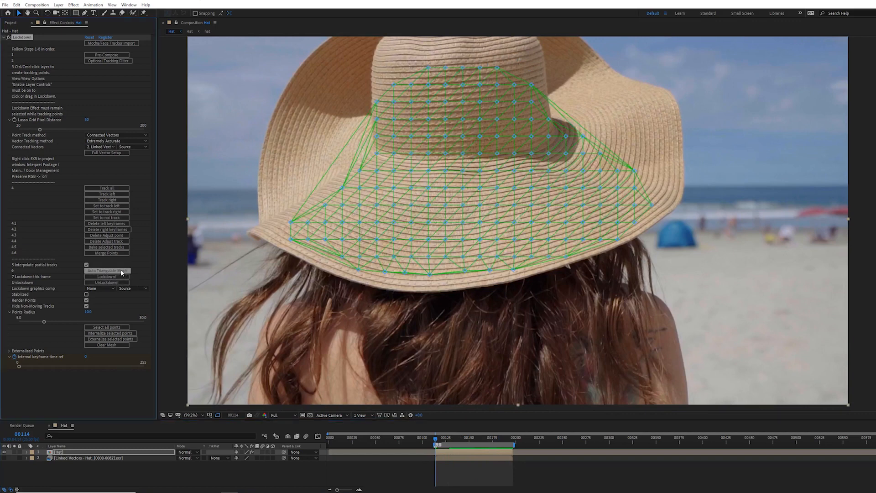
Step: Lock down the clip to the current frame and dismiss the alert
click(120, 277)
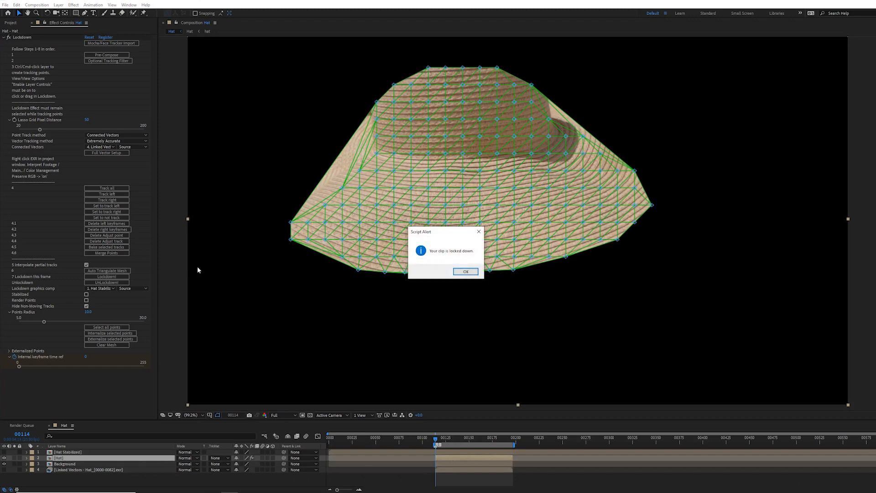
click(466, 271)
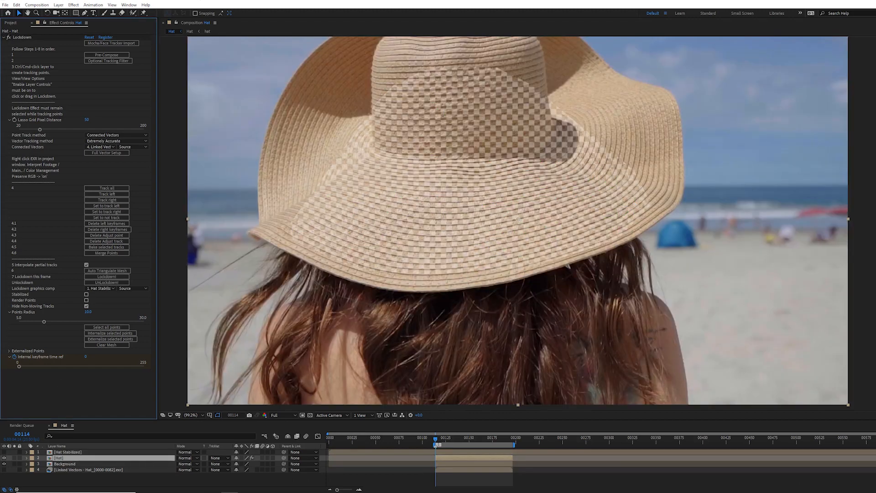
Step: Toggle the Background and Hat layers' visibility and play back to inspect the locked-down result
click(15, 464)
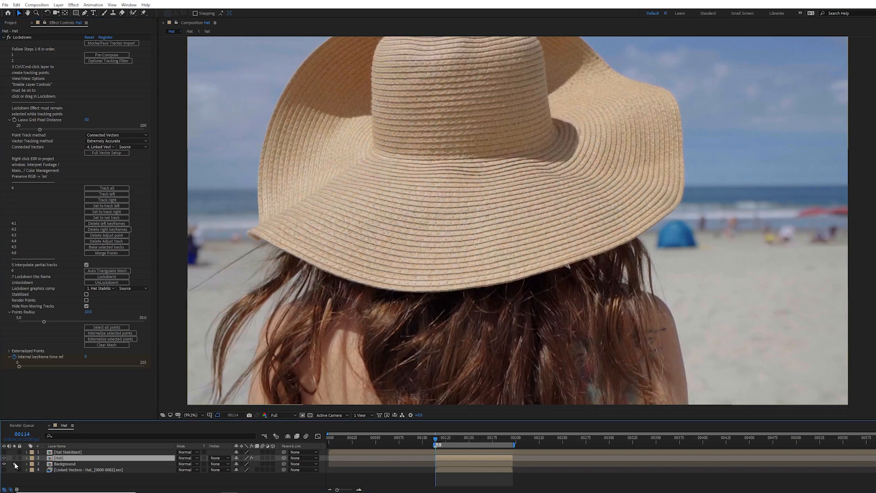
click(15, 463)
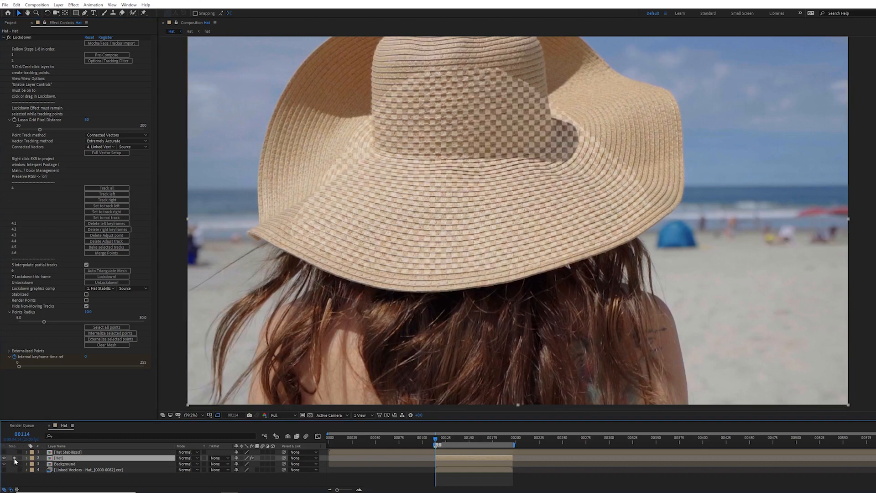
click(14, 458)
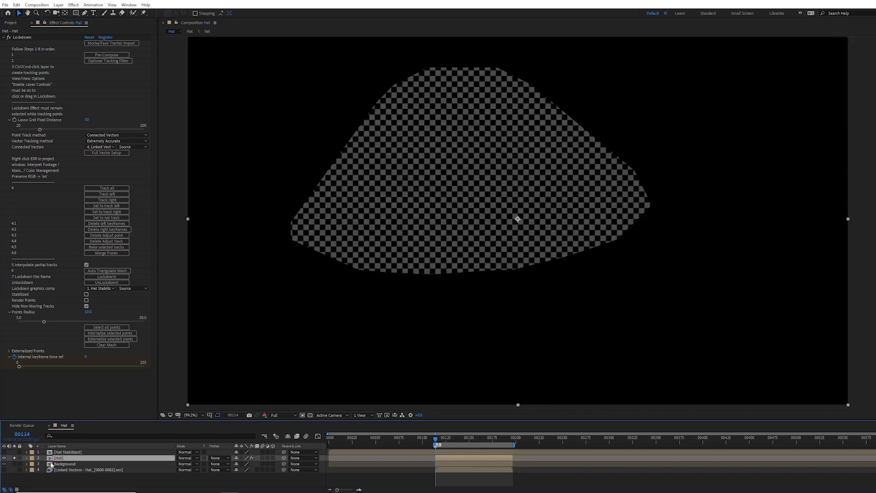
click(14, 457)
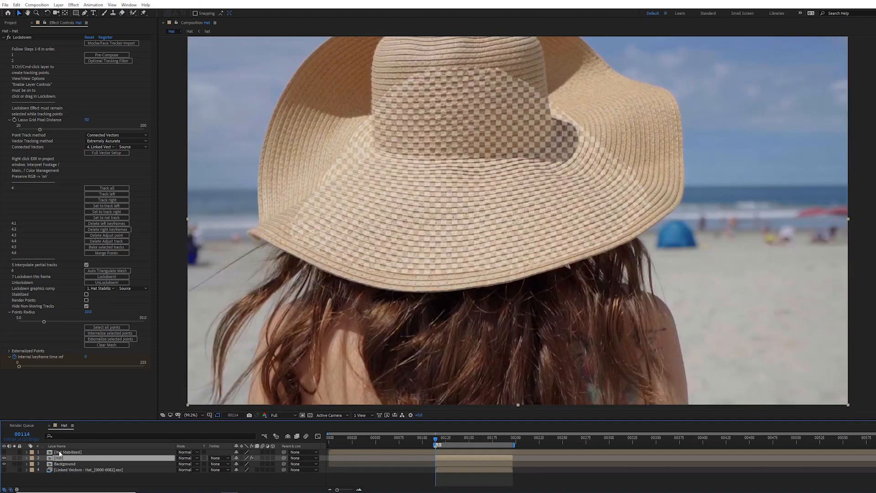
key(space)
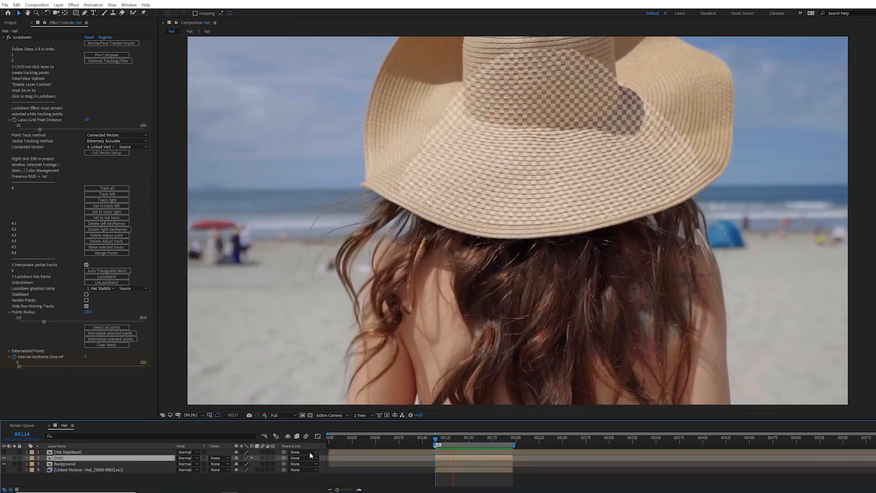
key(space)
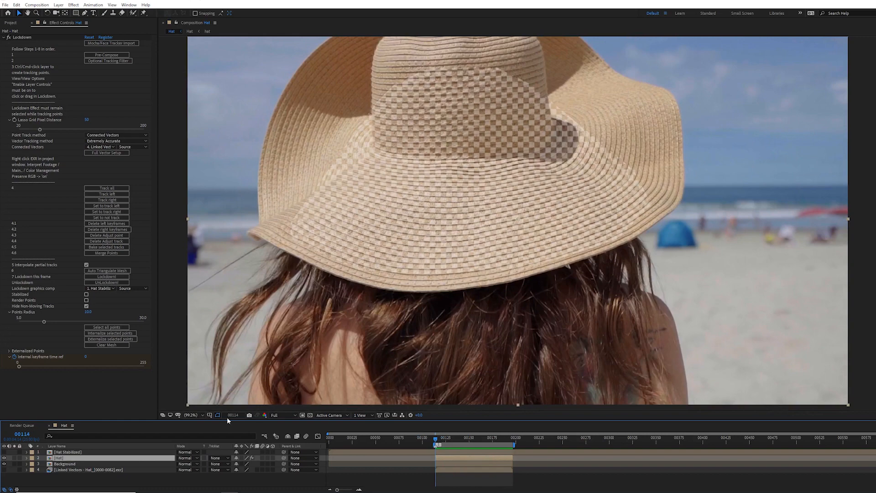
Step: Open the Hat Stabilized precomp and toggle the Checkerboard layer's visibility
double_click(73, 452)
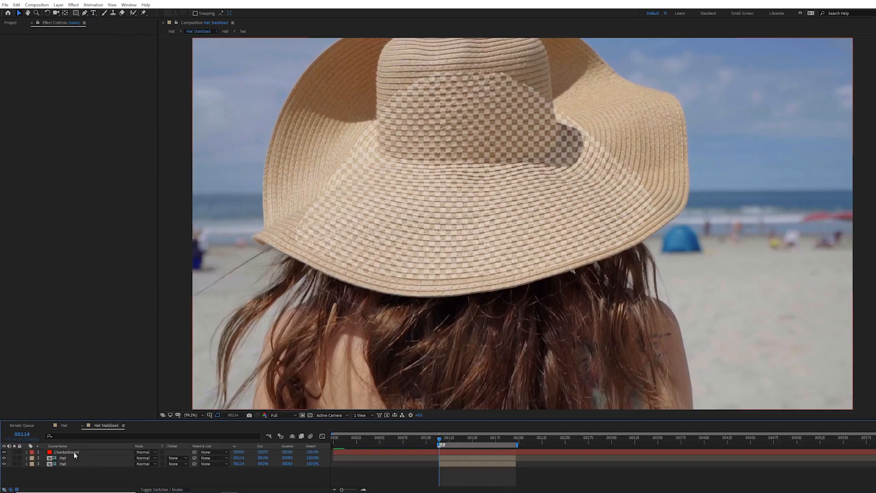
click(5, 452)
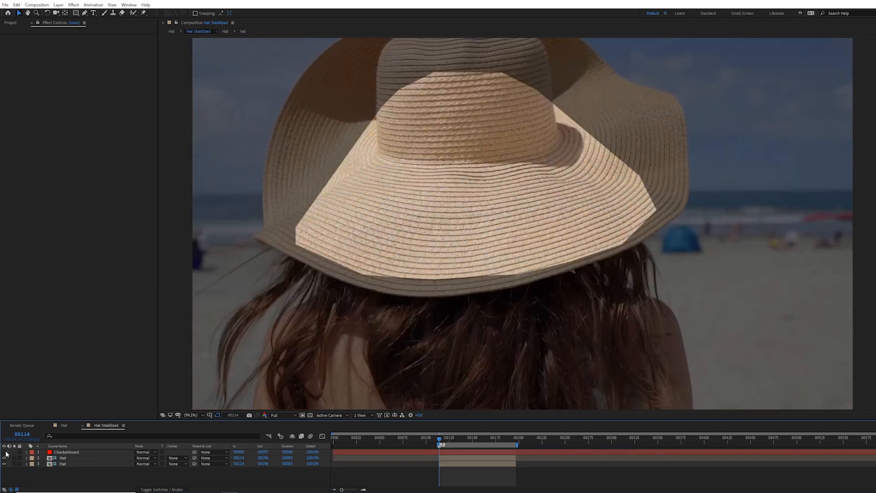
Step: Play back the Hat Stabilized precomp to inspect the stabilized hat
key(space)
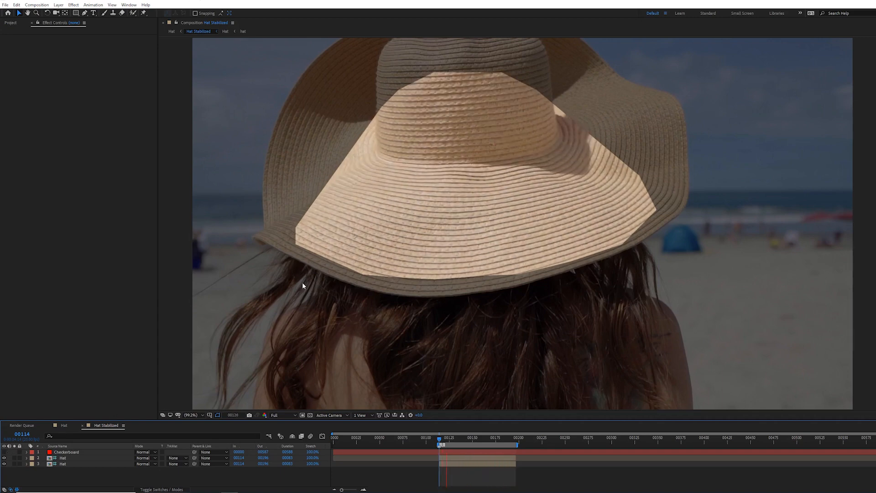
click(441, 442)
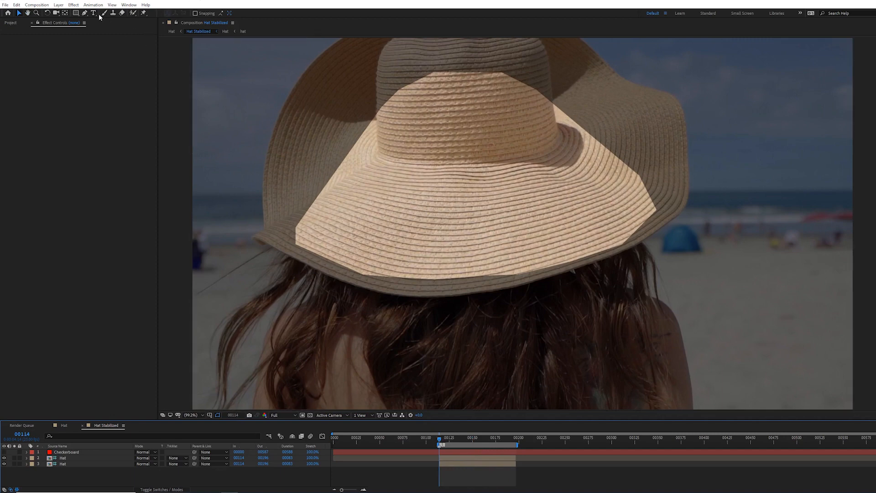
Step: Add the Graphics comp to the Hat Stabilized precomp, scale it down slightly and position it on the hat
click(15, 23)
click(41, 127)
drag(26, 92, 95, 453)
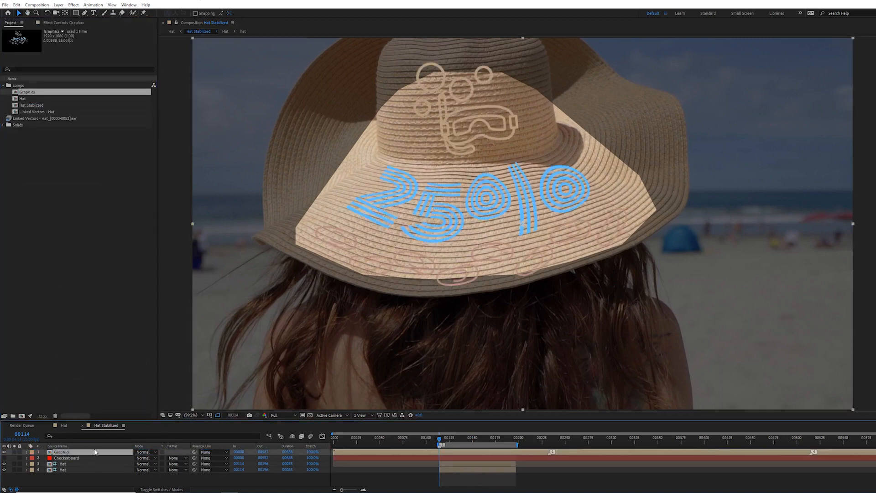
key(s)
drag(145, 458, 138, 458)
click(460, 235)
drag(460, 234, 453, 227)
Step: Switch to the Hat comp and set the Hat layer's blend mode to Multiply
key(Tab)
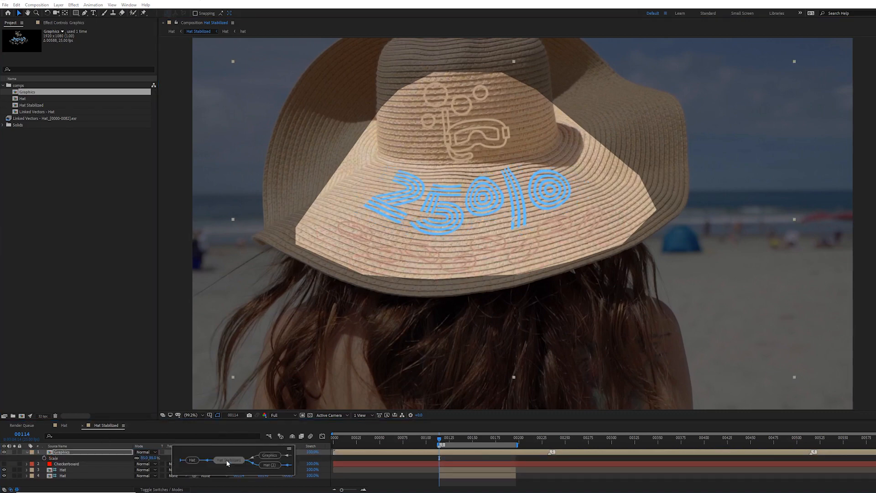
click(197, 460)
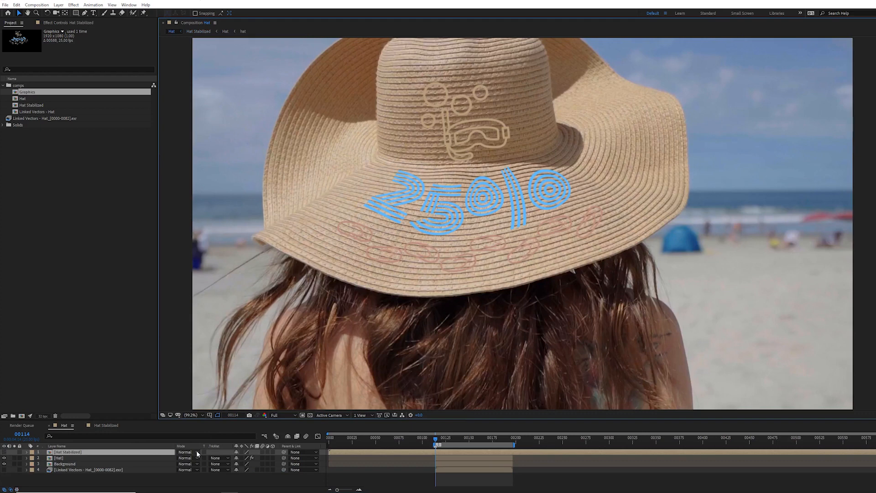
click(171, 458)
click(185, 464)
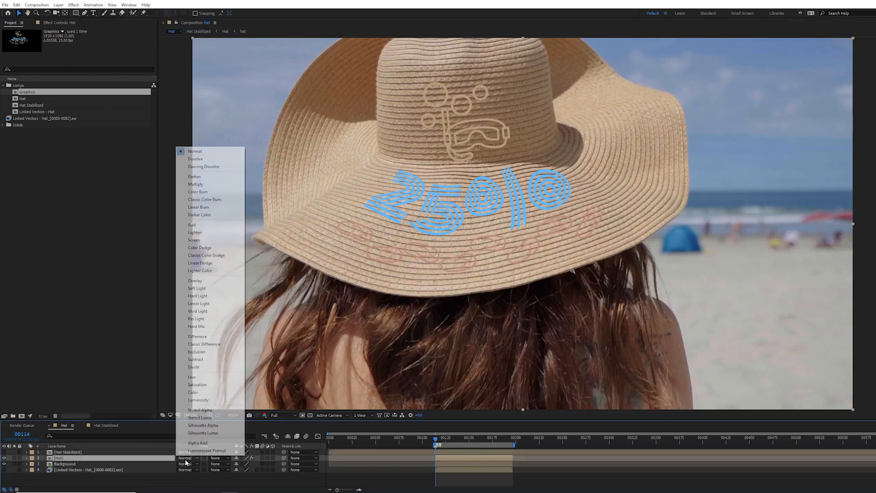
click(213, 184)
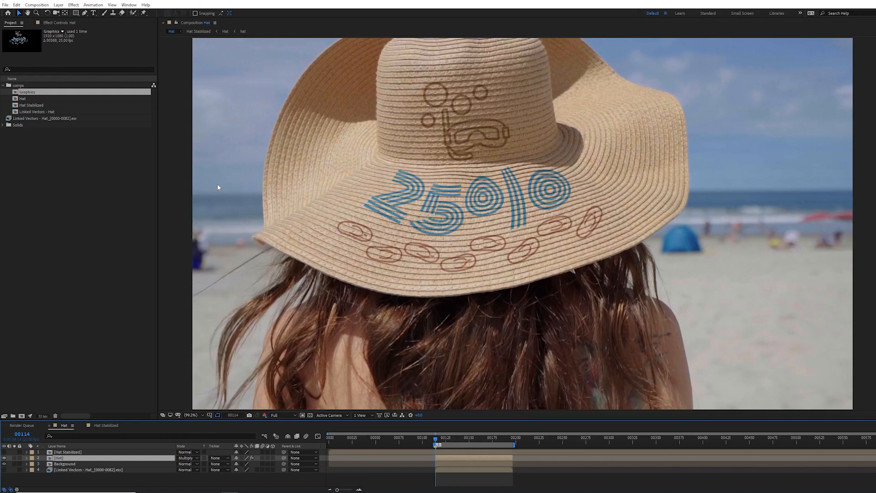
Step: Play back the Hat comp to review the retextured hat
key(space)
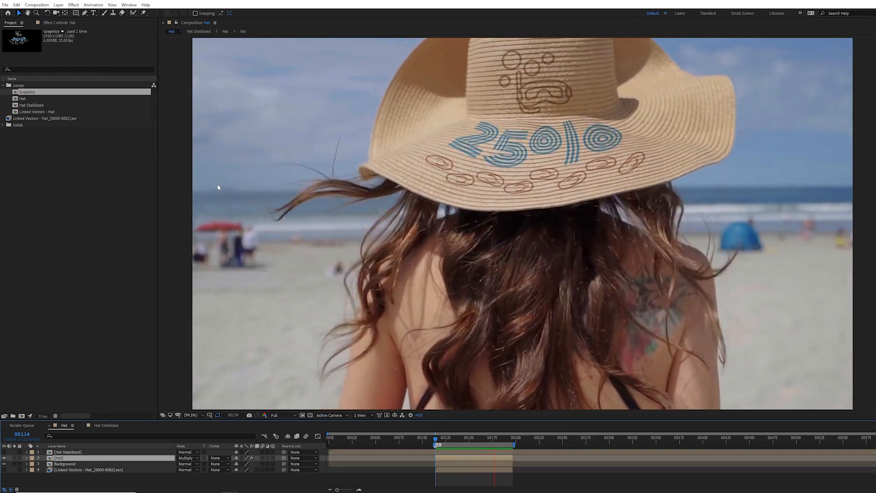
click(76, 465)
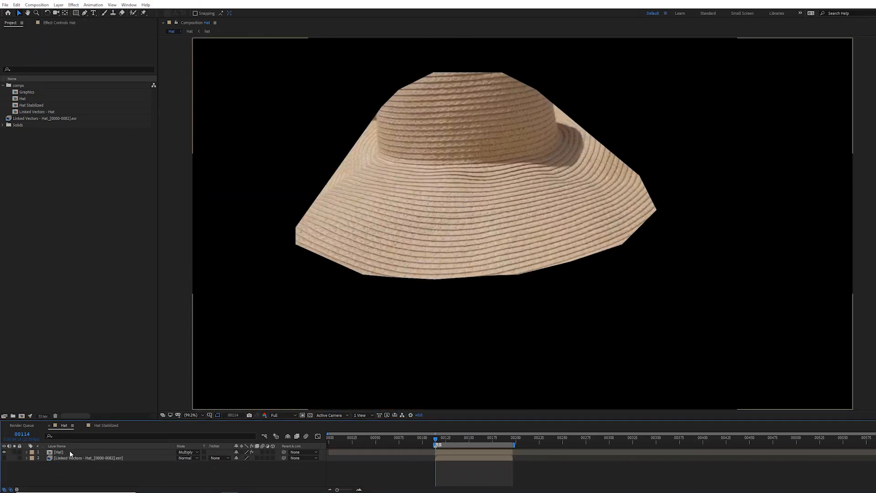
click(70, 451)
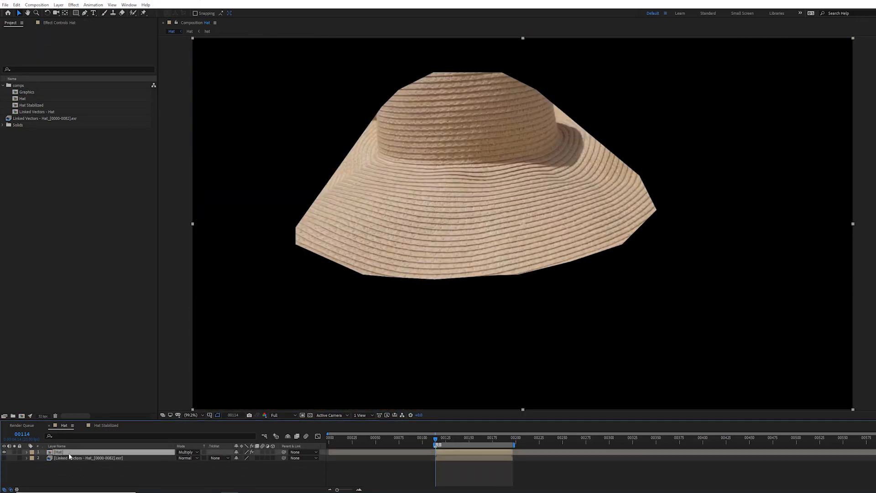
Step: Remove the existing effect from the Hat layer
click(55, 23)
click(24, 39)
key(Delete)
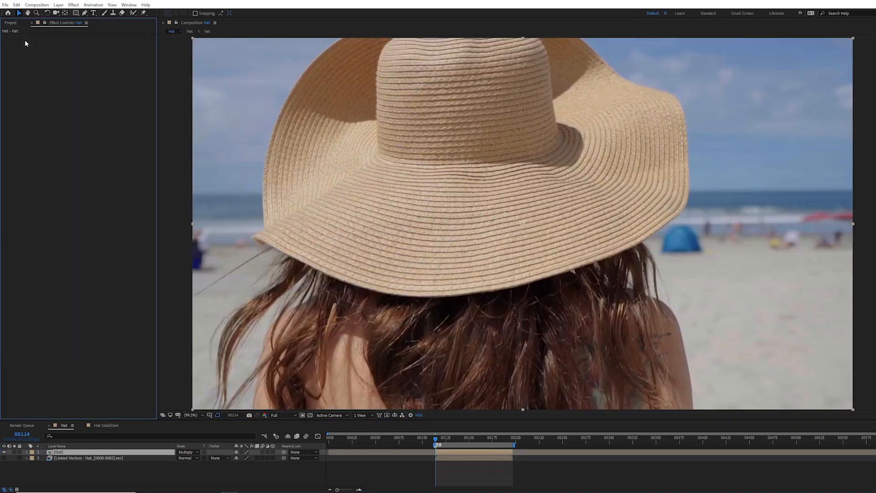
Step: Apply the Lockdown effect to the Hat layer and run its Pre-Compose
click(73, 5)
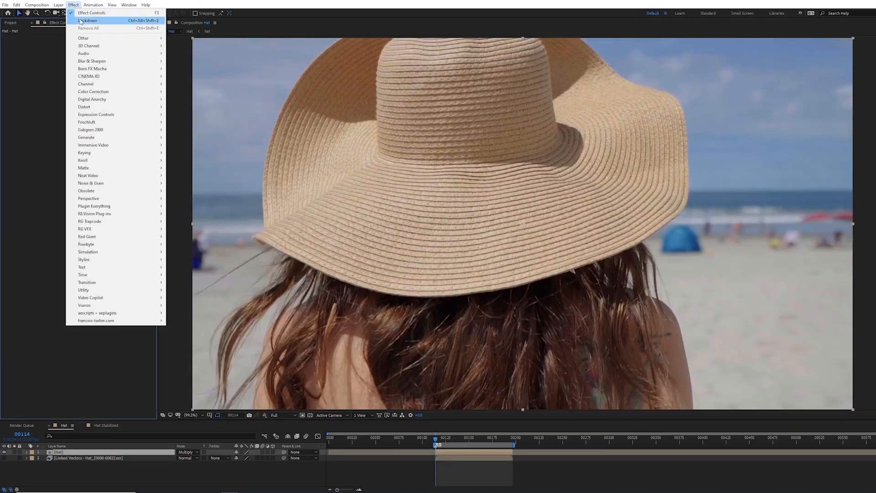
click(81, 20)
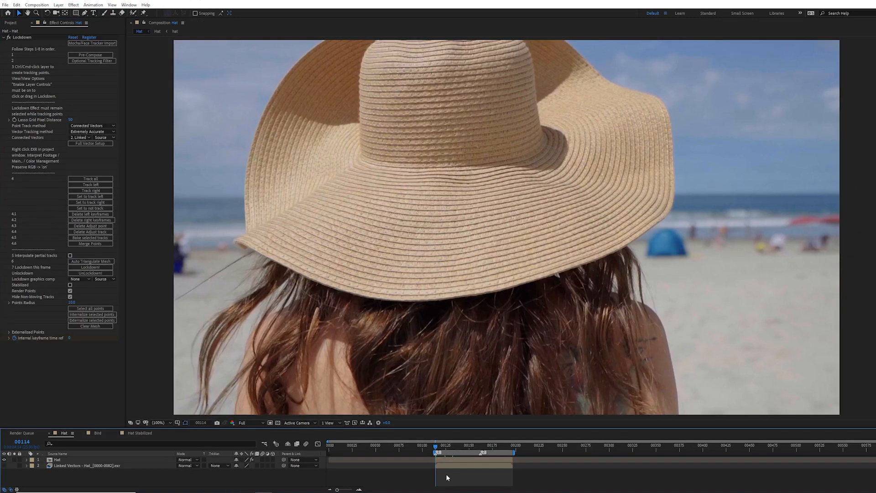
click(158, 460)
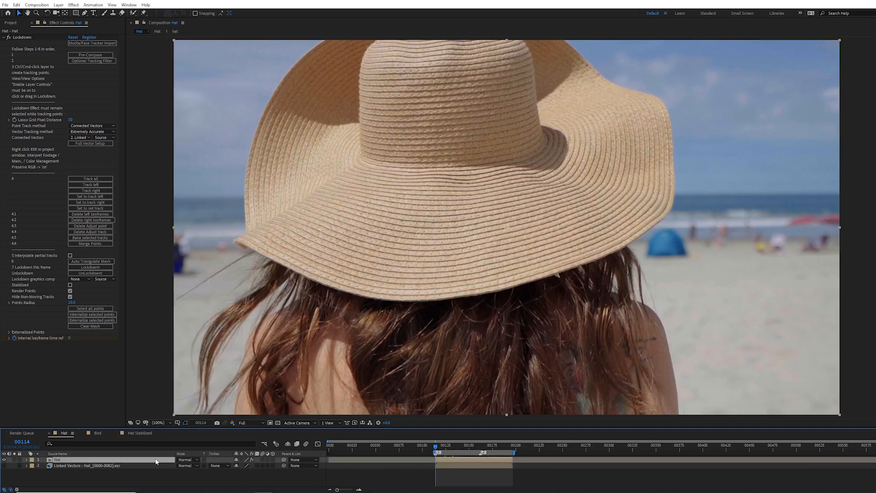
click(101, 56)
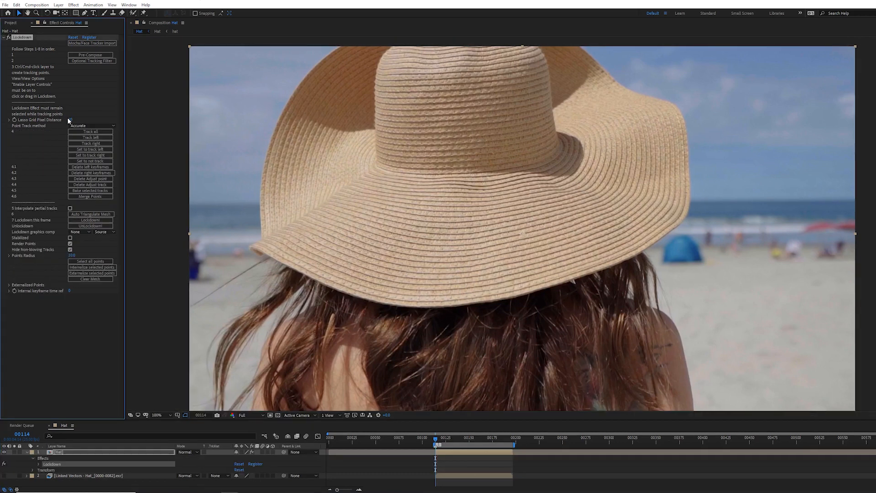
Step: Lasso grids of tracking points over the hat with the Lasso Grid Pixel Distance set to 3
mouse_move(477, 145)
mouse_down()
mouse_move(428, 152)
mouse_move(371, 194)
mouse_move(394, 304)
mouse_move(530, 289)
mouse_move(634, 230)
mouse_move(644, 199)
mouse_up()
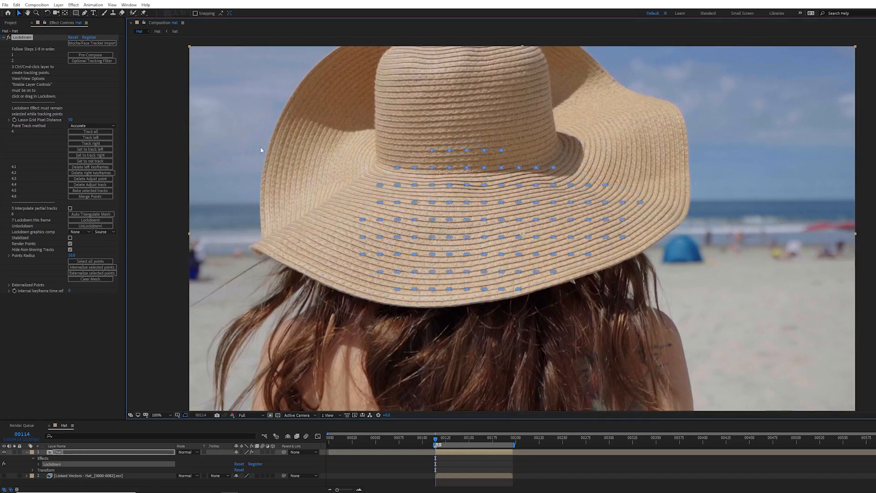
click(71, 120)
text(3)
key(Return)
mouse_move(486, 154)
mouse_down()
mouse_move(386, 209)
mouse_move(533, 293)
mouse_move(598, 223)
mouse_move(589, 198)
mouse_up()
mouse_move(463, 127)
mouse_down()
mouse_move(365, 146)
mouse_move(489, 330)
mouse_up()
drag(610, 252, 598, 182)
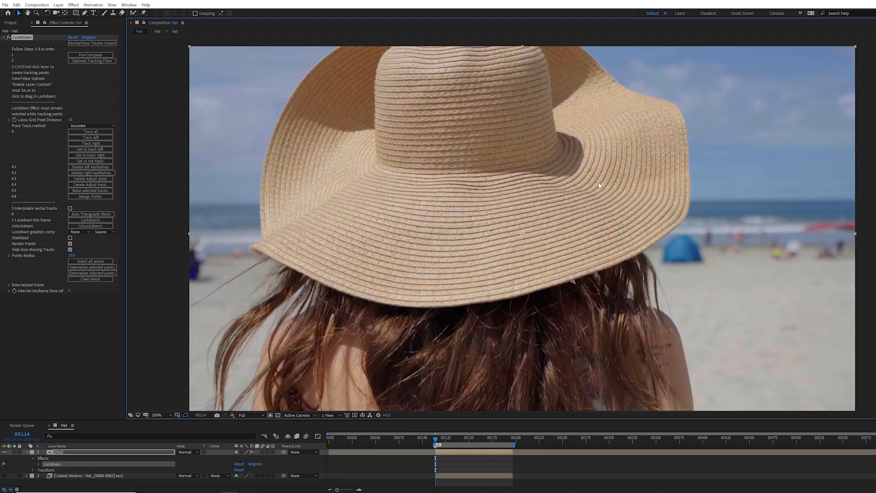
Step: Set the Lasso Grid Pixel Distance to 50, lasso a point grid over the hat and track all points
click(71, 120)
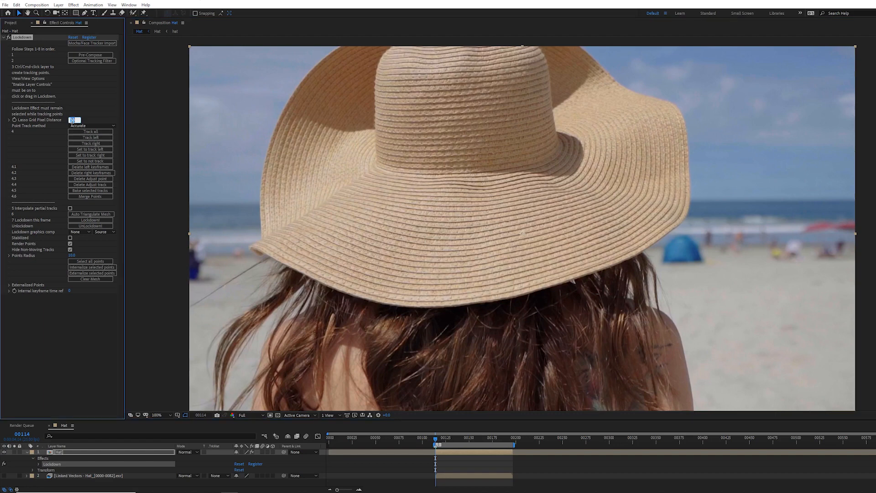
text(50)
key(Return)
mouse_move(399, 85)
mouse_down()
mouse_move(309, 150)
mouse_move(281, 257)
mouse_move(305, 344)
mouse_move(524, 389)
mouse_move(605, 341)
mouse_move(631, 265)
mouse_move(609, 182)
mouse_move(515, 81)
mouse_up()
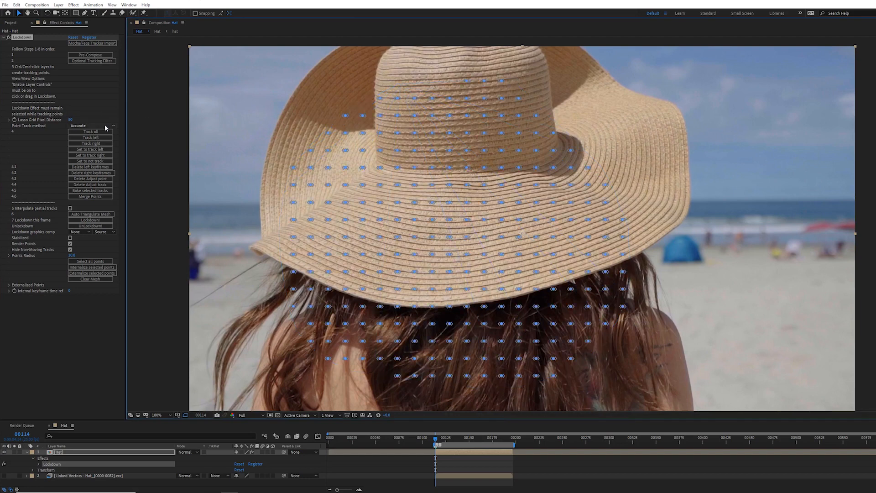
click(91, 131)
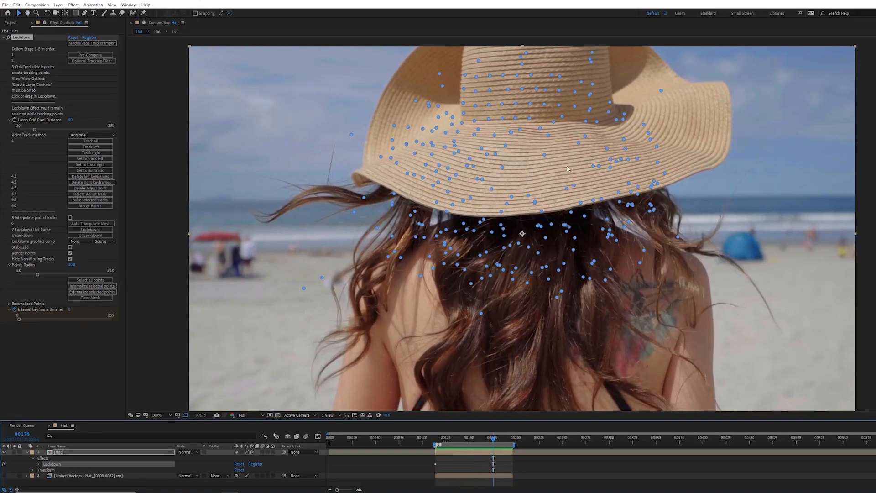
Step: Open the cliff composition, play it back, and return to the Hat comp
click(14, 22)
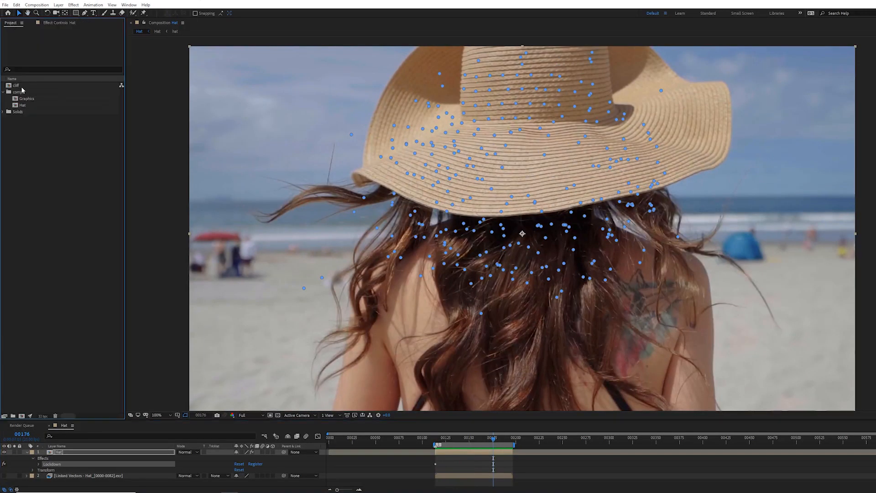
double_click(19, 86)
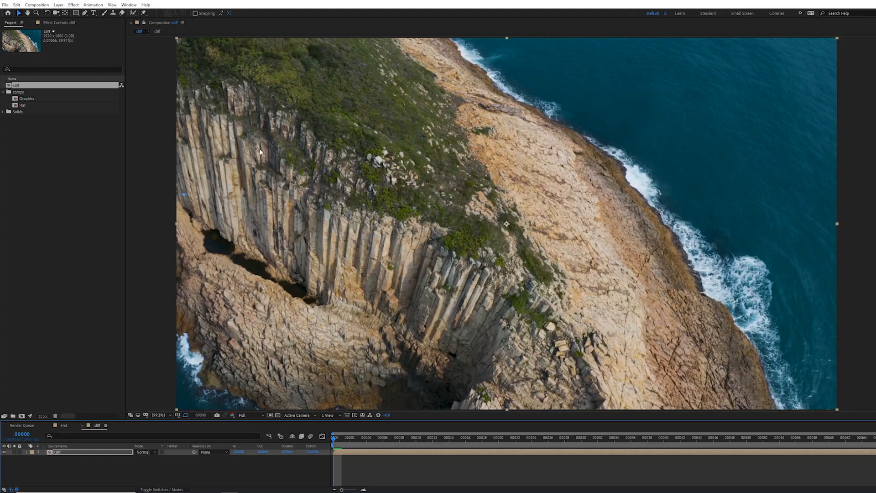
key(space)
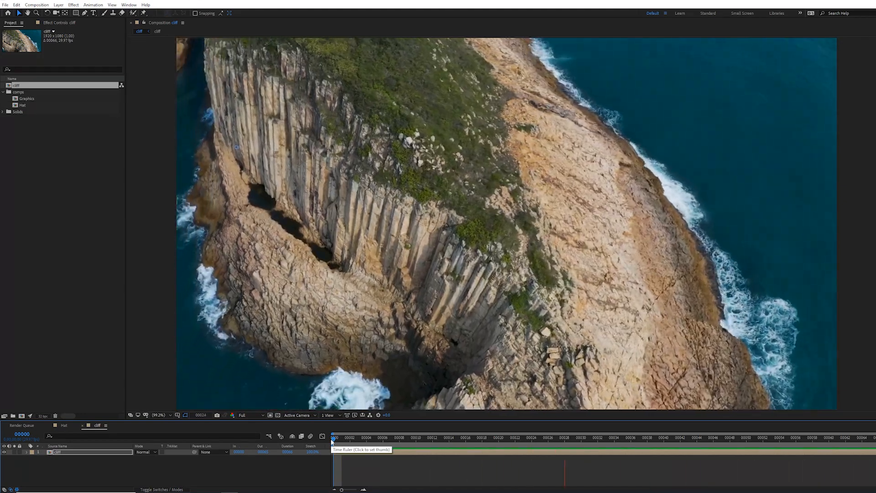
key(space)
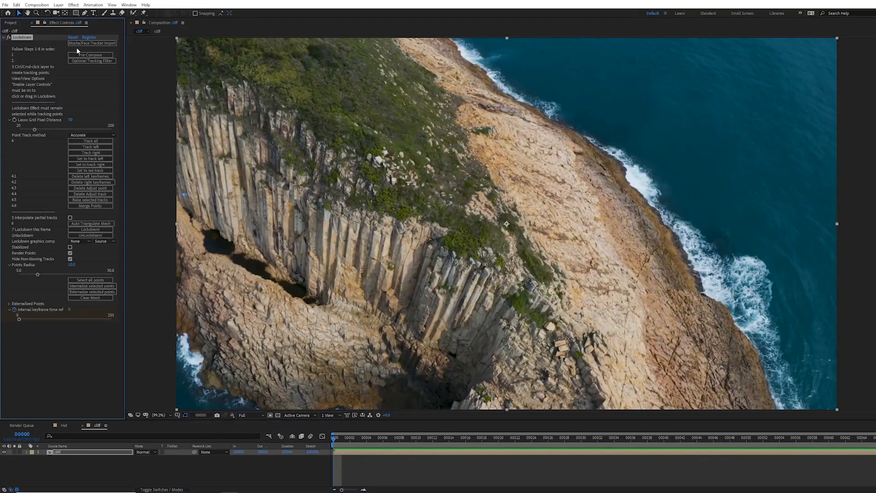
mouse_move(195, 255)
mouse_down()
mouse_move(614, 223)
mouse_move(241, 49)
mouse_up()
click(98, 153)
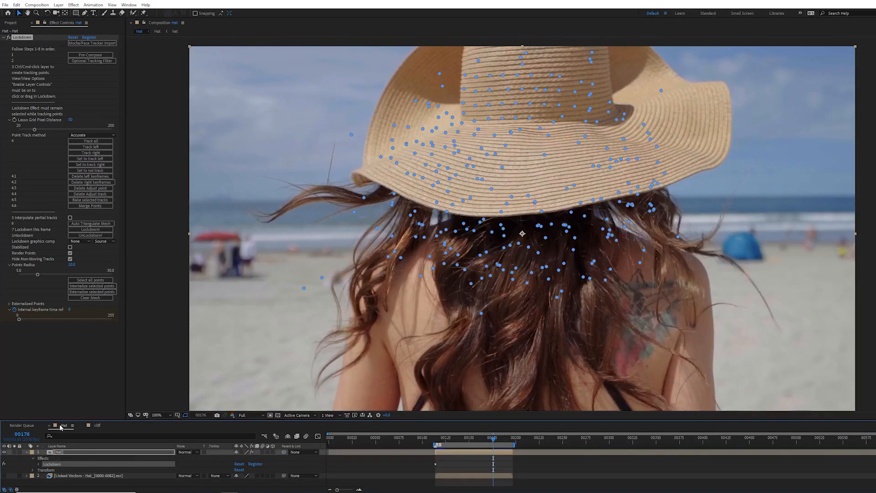
Step: Select all tracking points and remove them, then return to frame 00114
click(23, 38)
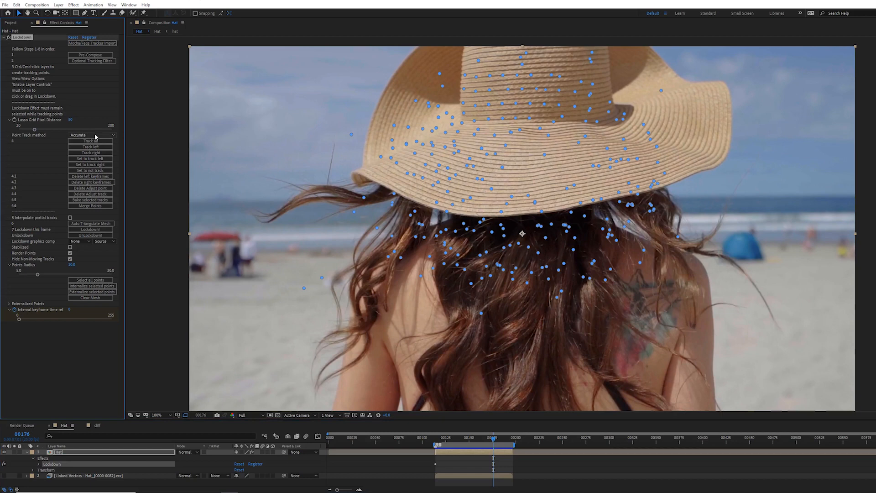
click(91, 280)
click(364, 200)
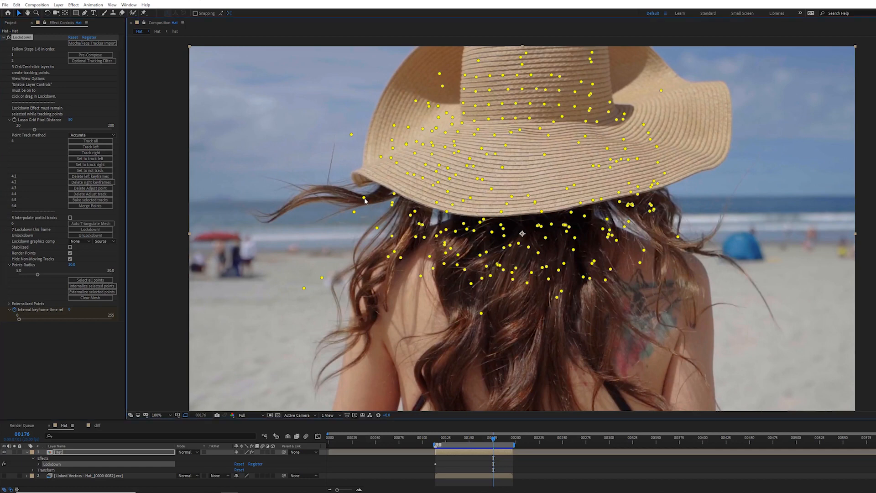
click(435, 438)
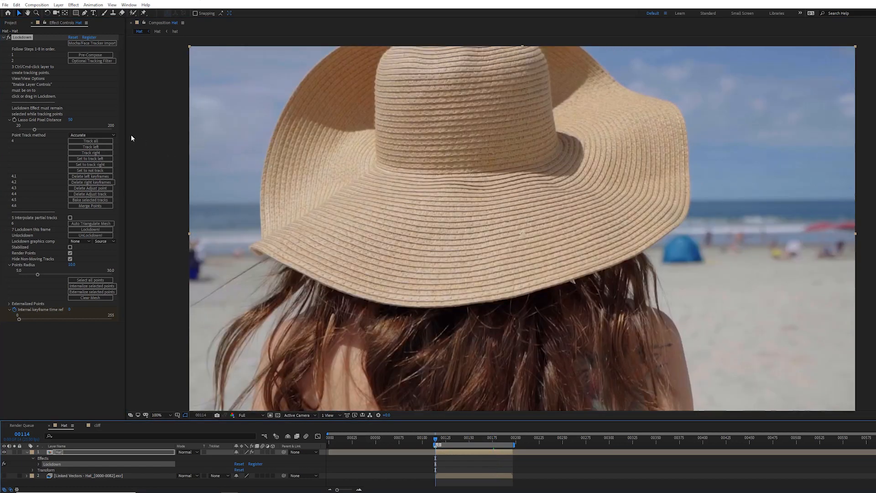
Step: Set the Point Track method to Connected Vectors and run Full Vector Setup, dismissing both alerts
click(113, 135)
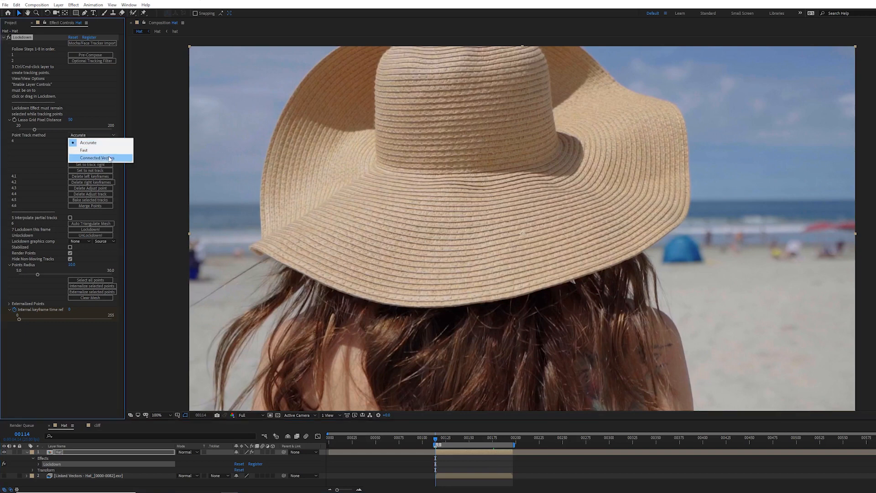
click(109, 158)
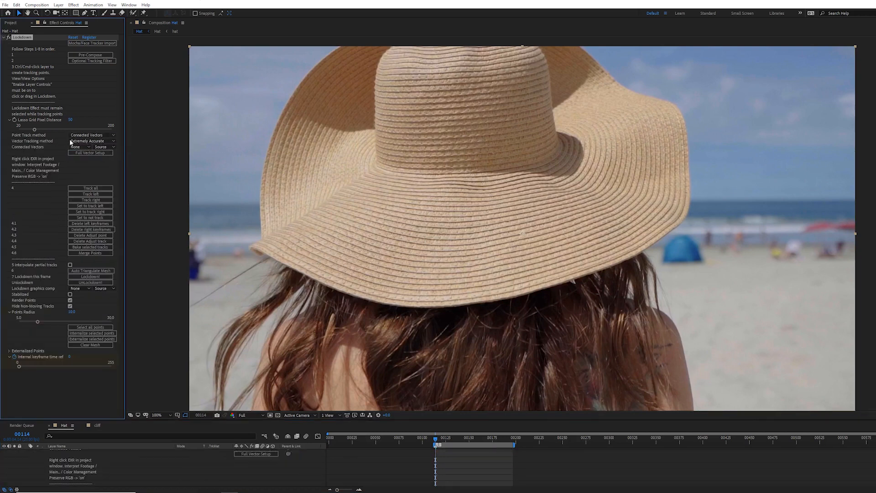
click(85, 153)
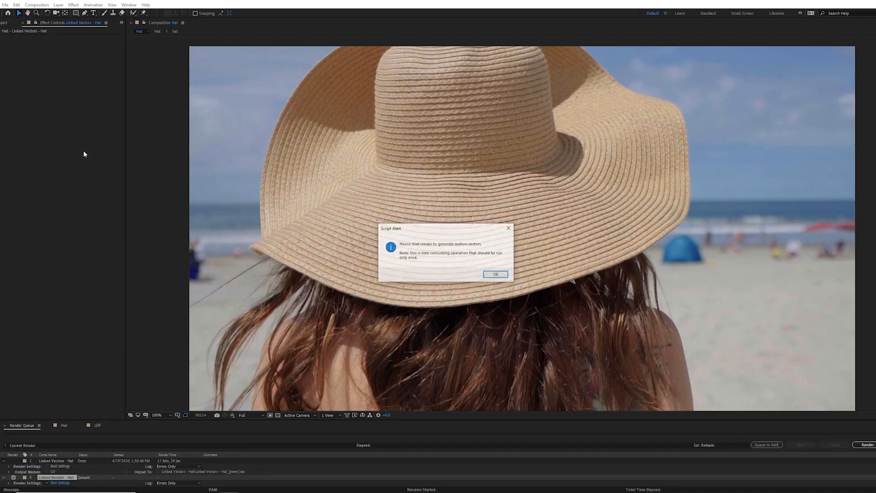
click(495, 274)
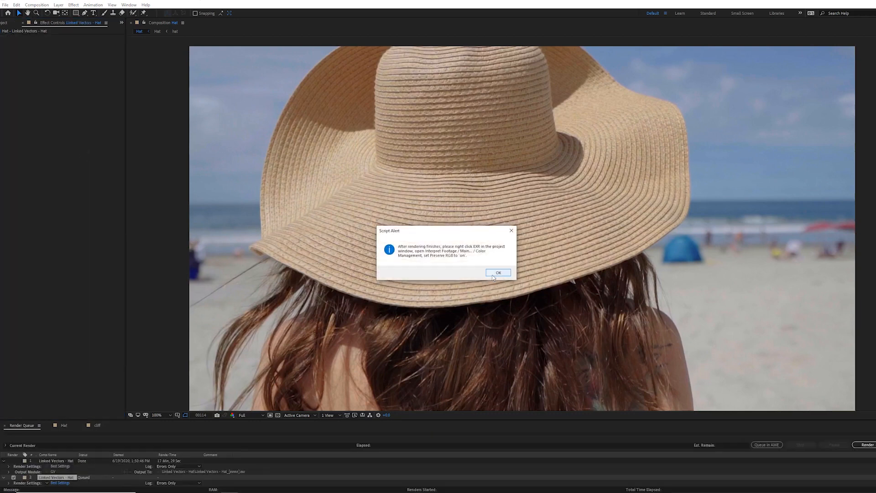
click(497, 272)
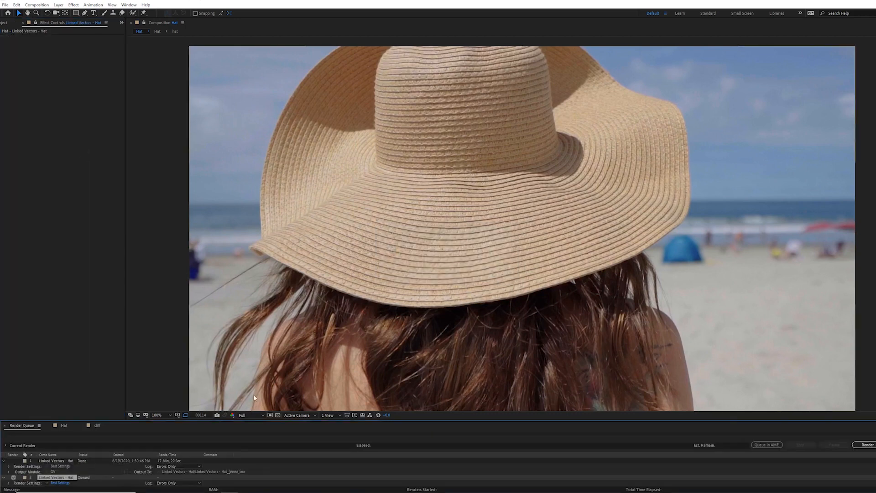
Step: Return to the Hat comp and enlarge the timeline to view the Lockdown properties
click(69, 425)
drag(98, 419, 114, 348)
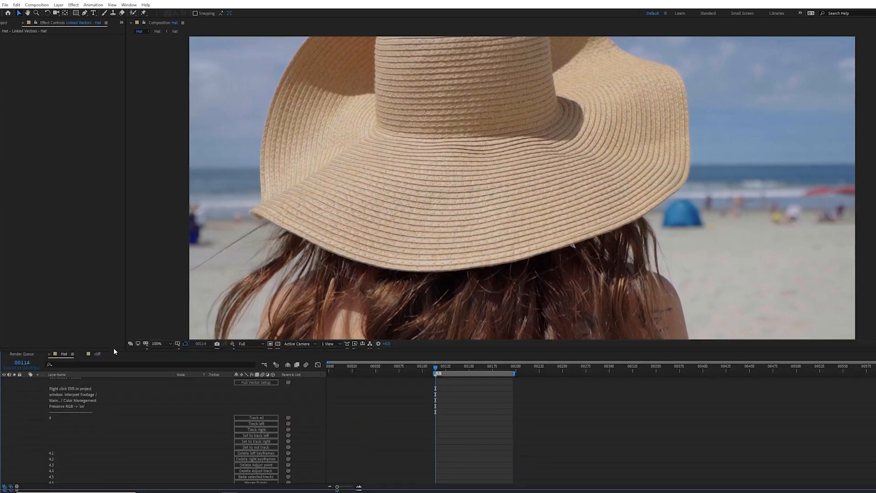
scroll(61, 381, up, 5)
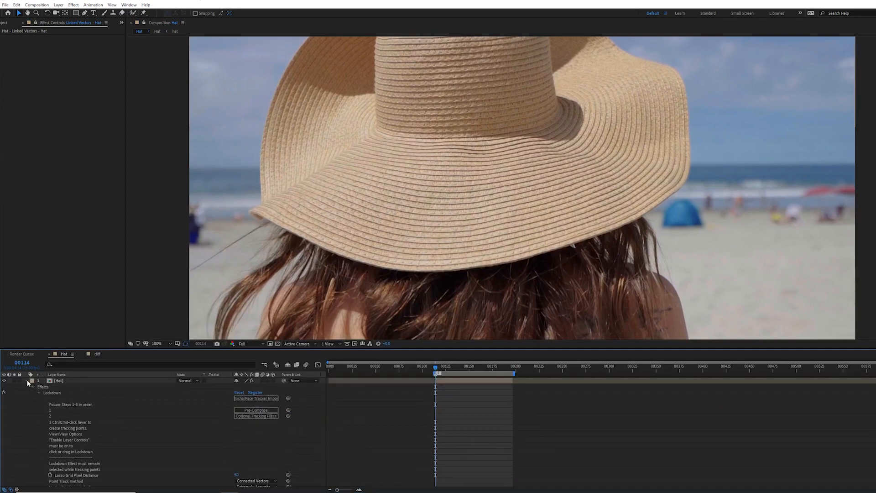
Step: Open the Linked Vectors - Hat precomp and toggle its Generate Vectors effect off and back on
click(27, 380)
double_click(63, 389)
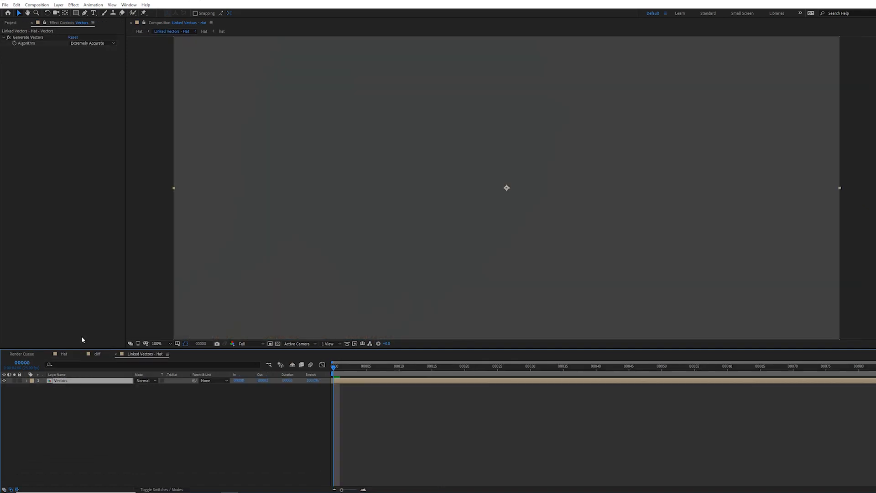
click(9, 37)
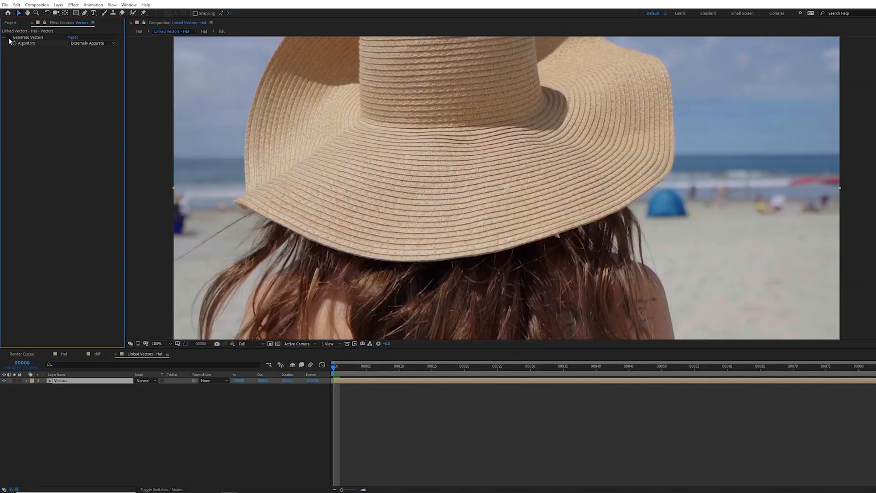
click(8, 37)
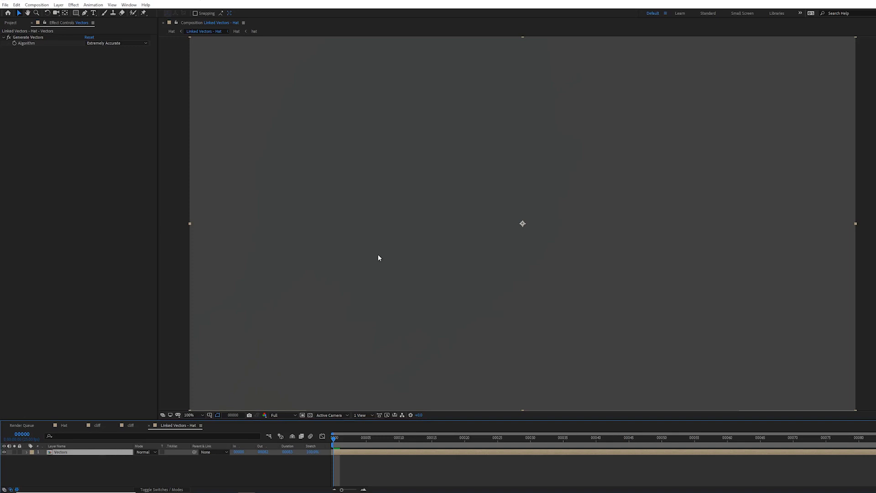
Step: Apply a Levels effect to the Vectors layer with Input Black 0.4980 and Input White 0.5020
click(73, 4)
mouse_move(118, 93)
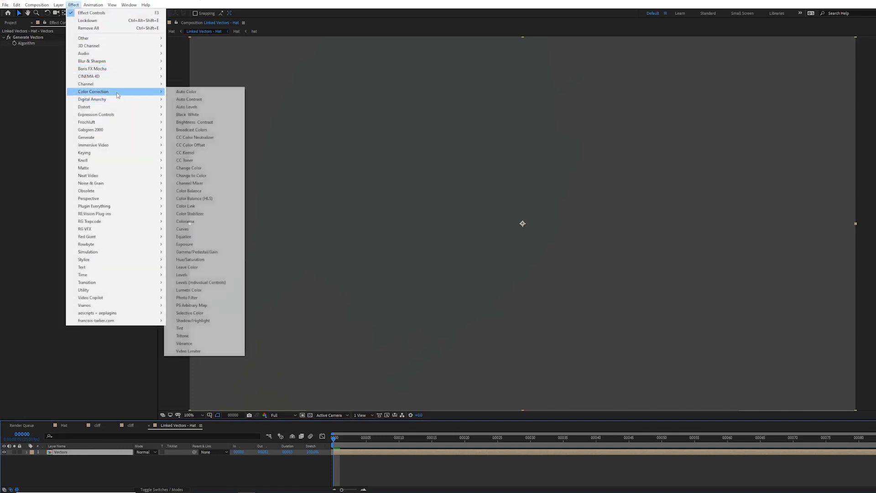
click(205, 274)
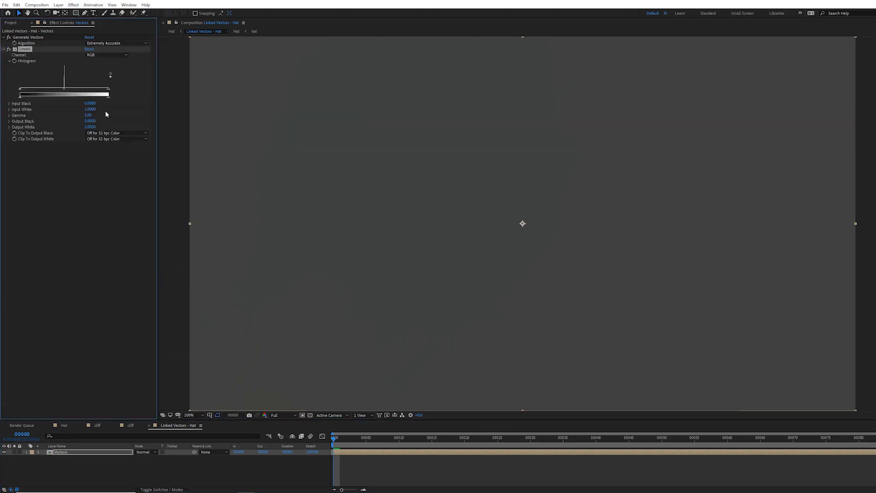
click(92, 103)
text(.498)
key(Tab)
text(.)
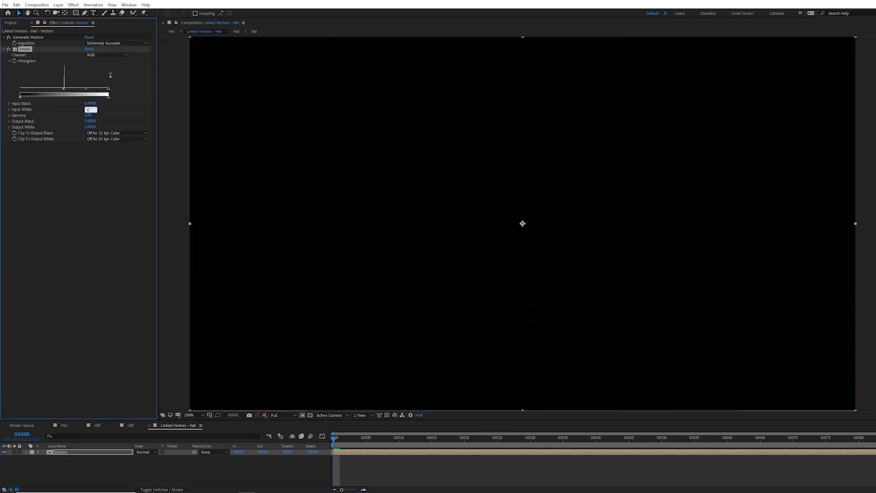
text(498)
key(Return)
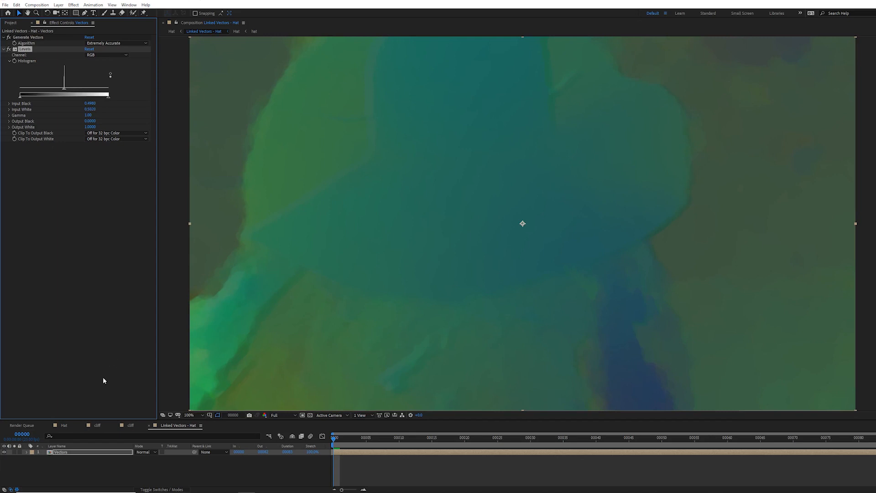
key(ctrl+d)
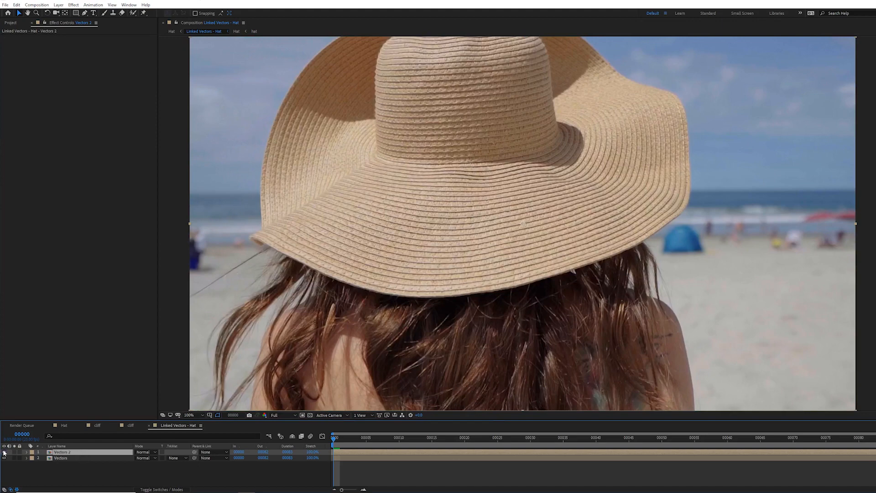
click(4, 452)
click(4, 452)
click(4, 452)
click(4, 451)
key(Delete)
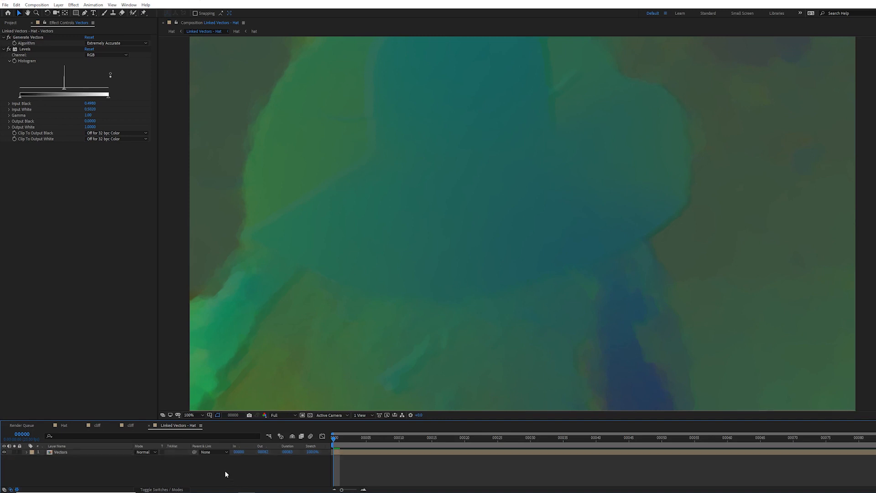
Step: Set the composition background colour to red FF0000
key(ctrl+k)
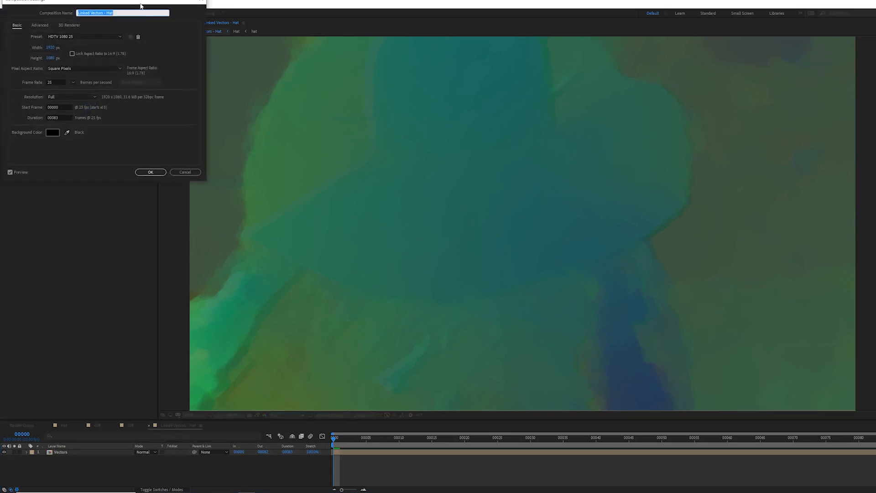
drag(140, 6, 364, 164)
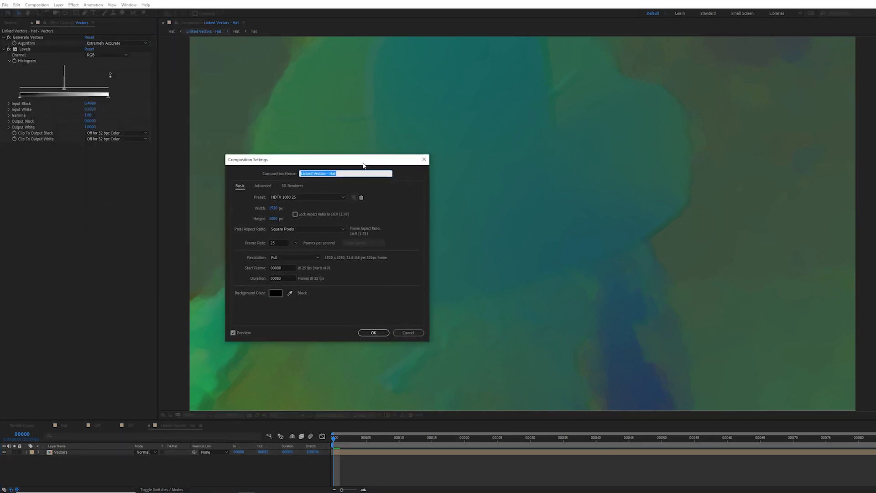
click(277, 293)
drag(81, 58, 97, 10)
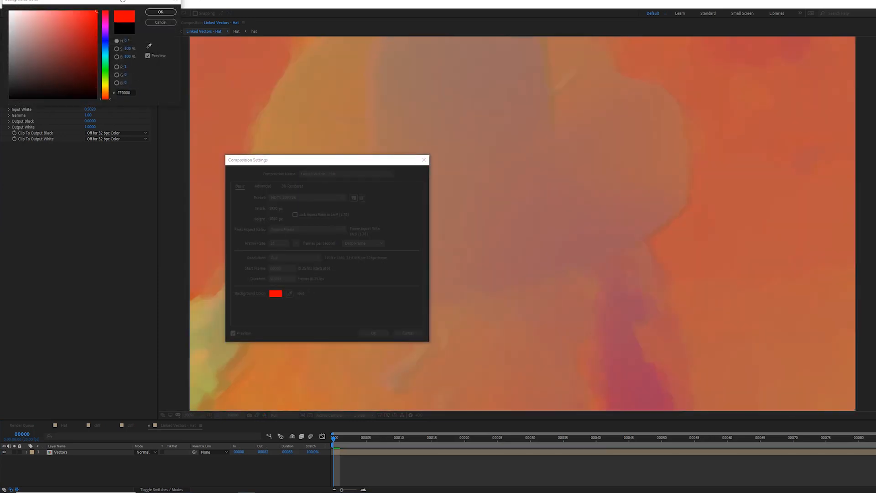
click(161, 12)
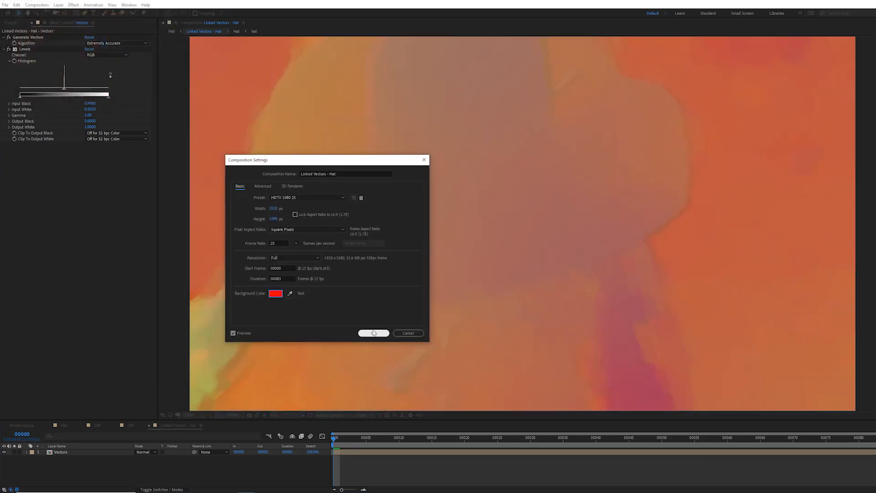
click(373, 333)
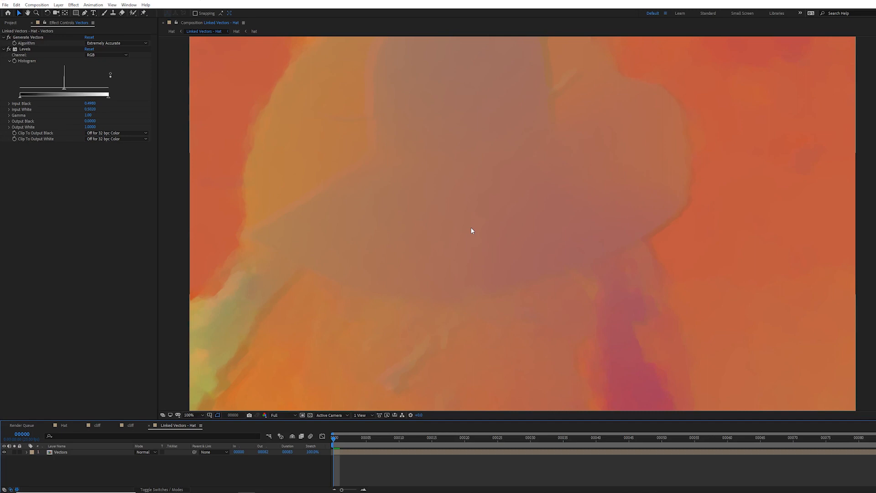
Step: Reset the composition background colour to 000000 and delete the Levels effect
key(ctrl+k)
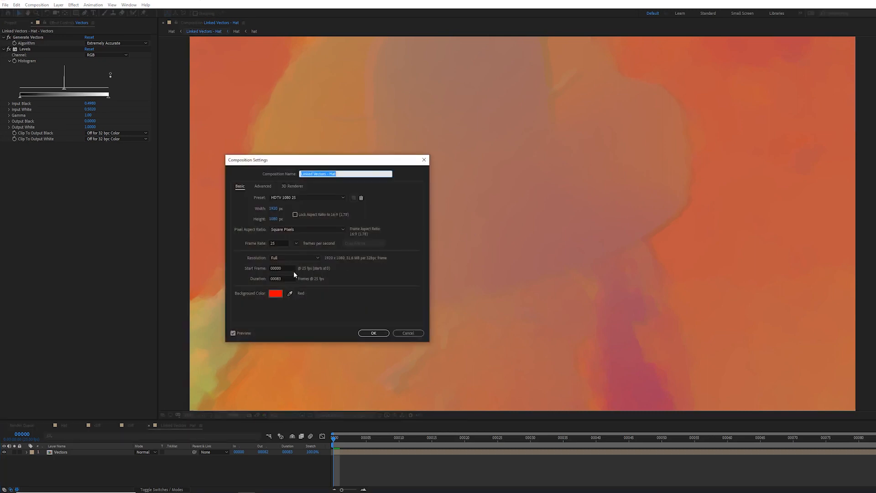
click(276, 295)
text(000000)
key(Return)
key(Return)
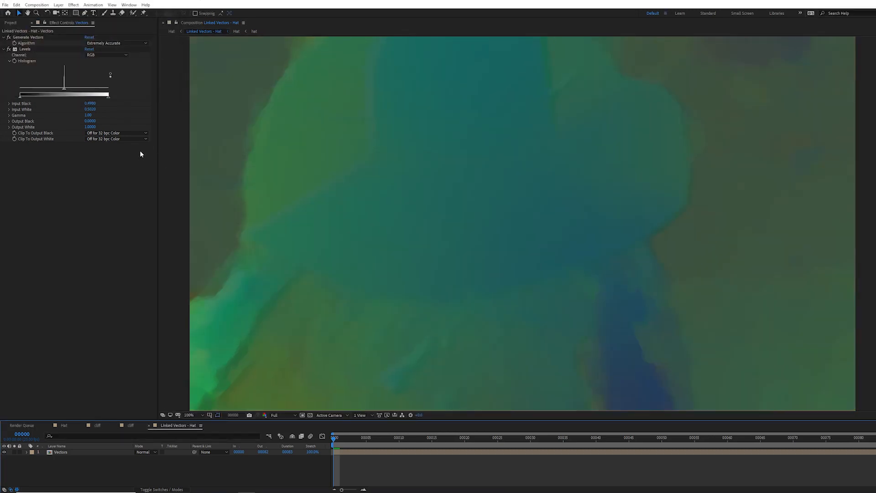
click(25, 49)
key(Delete)
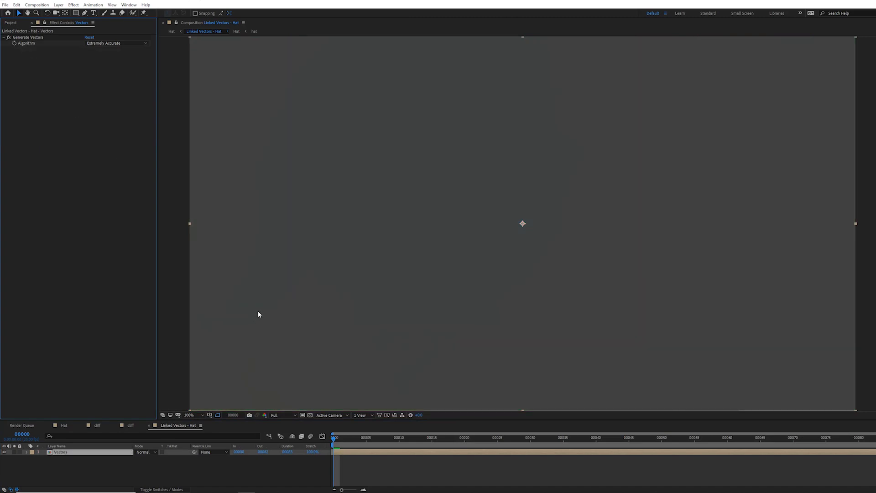
Step: Open the render queue and inspect the output module settings of the Linked Vectors render
click(64, 424)
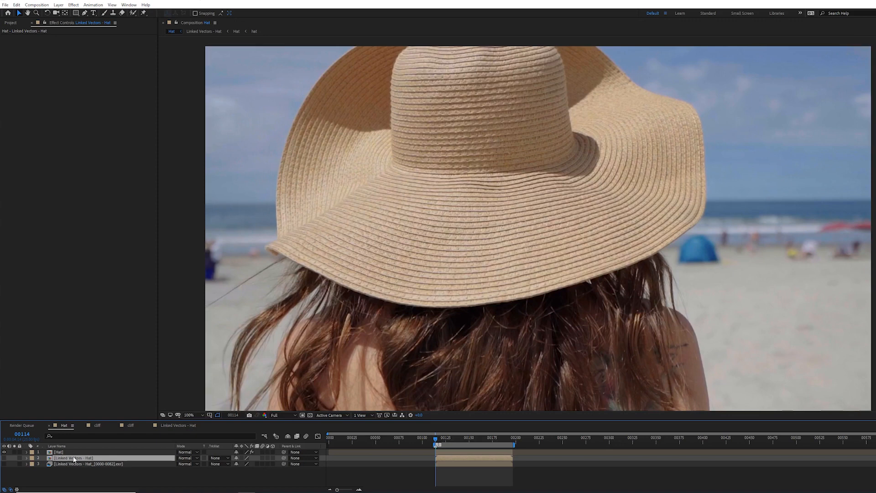
click(22, 425)
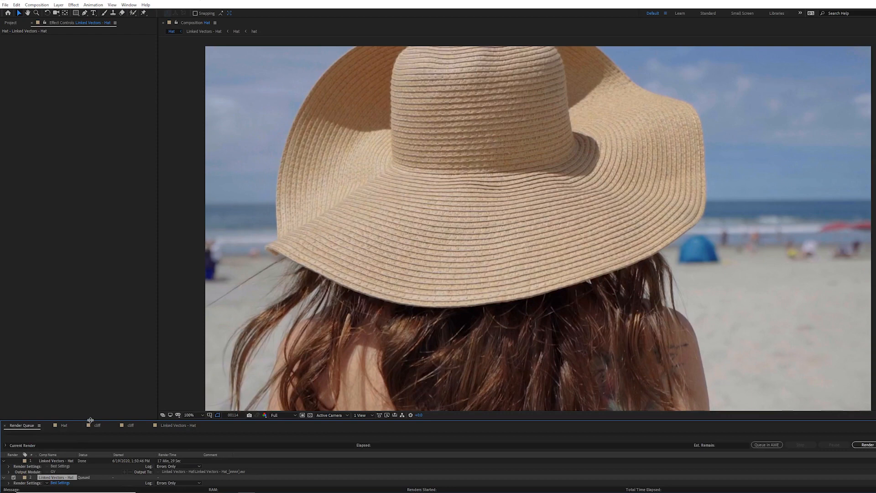
drag(91, 420, 90, 385)
click(53, 452)
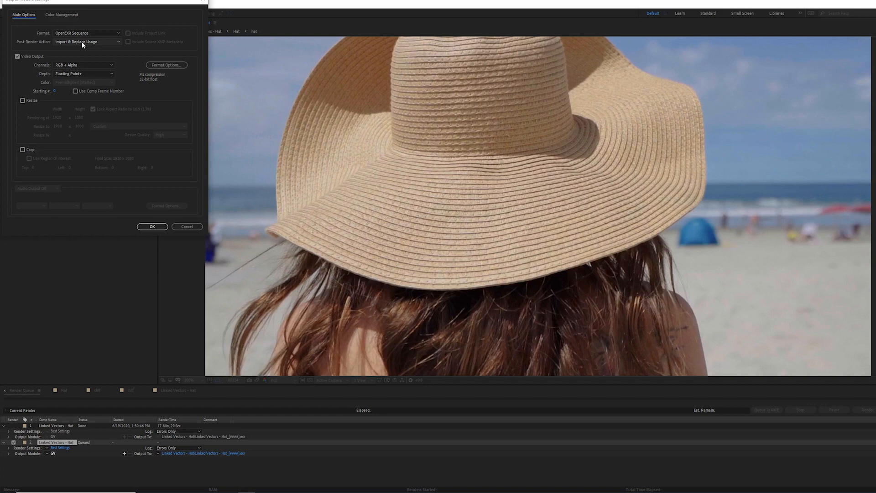
key(Return)
Step: Clear all items from the render queue
click(75, 462)
key(ctrl+a)
key(Delete)
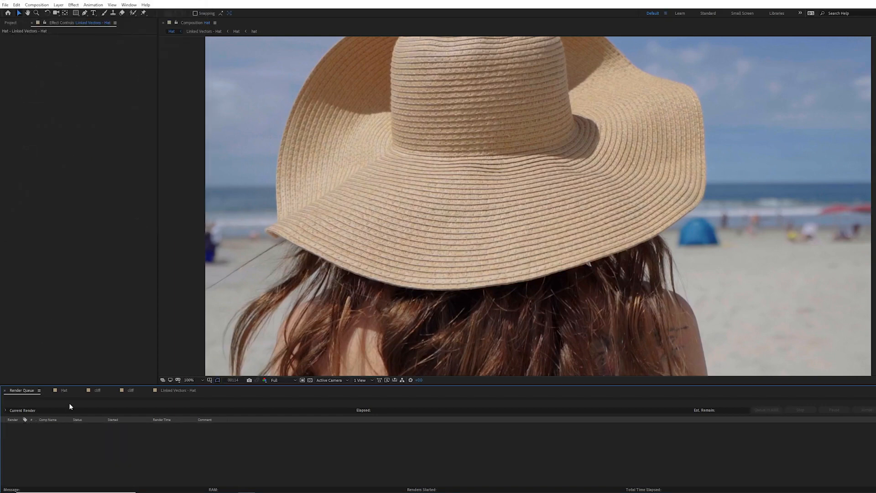
Step: Reveal the EXR layer's source footage and check its Preserve RGB color management interpretation
click(64, 390)
click(65, 421)
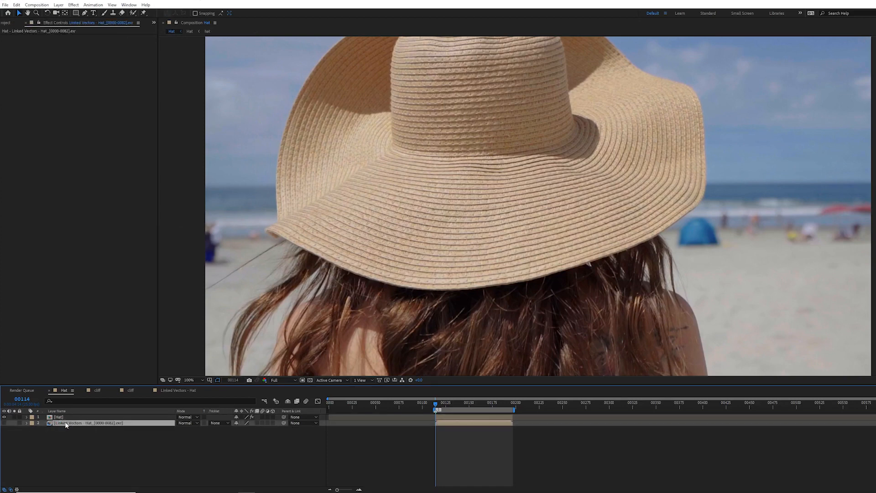
right_click(65, 424)
mouse_move(88, 364)
click(178, 366)
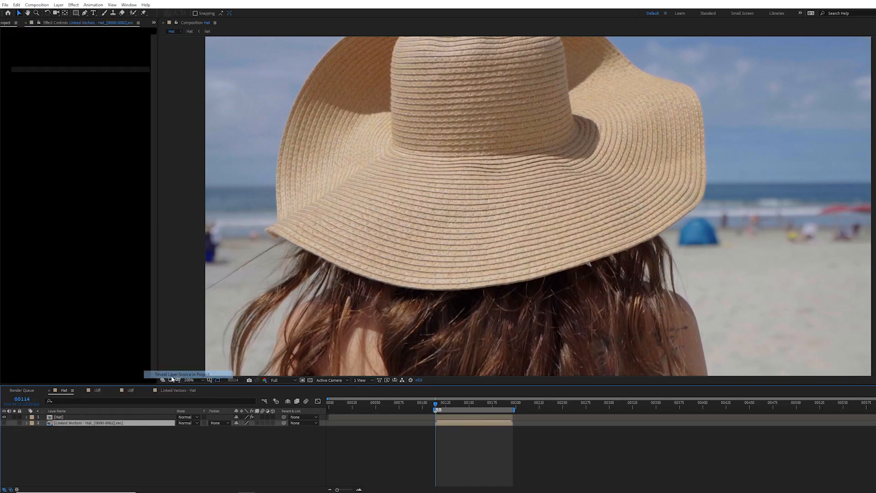
right_click(77, 165)
mouse_move(141, 214)
click(208, 214)
click(58, 15)
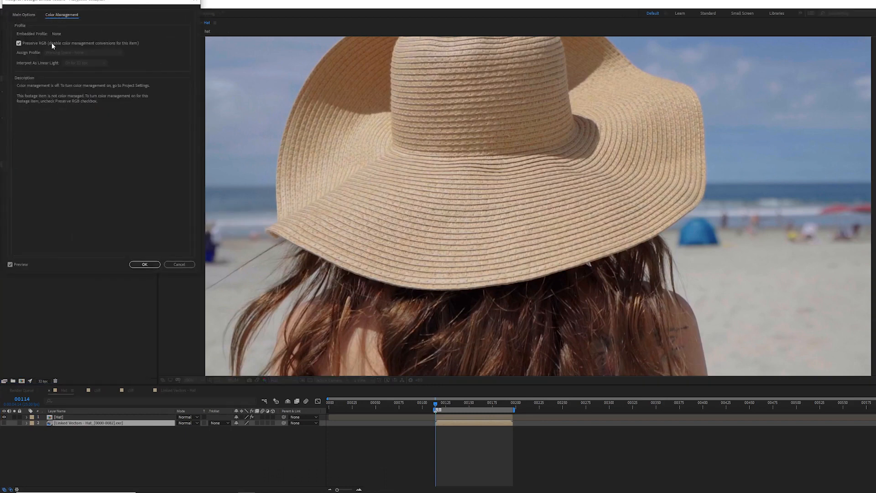
click(184, 265)
drag(473, 385, 475, 438)
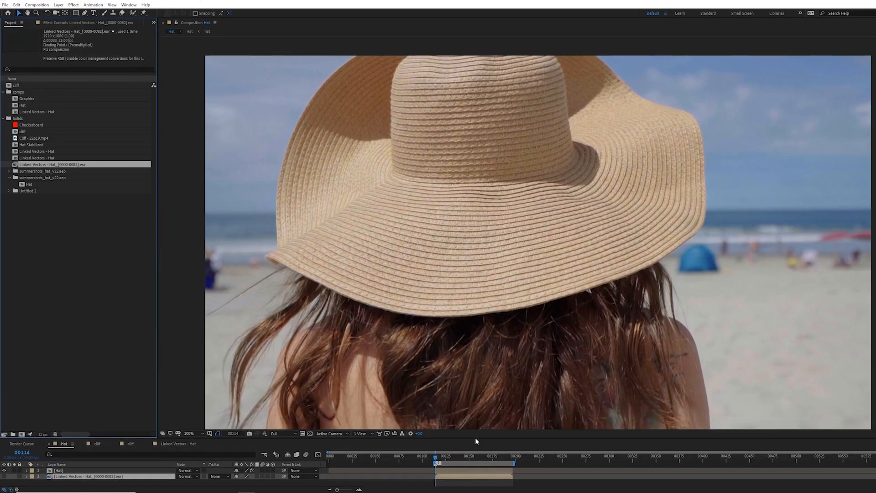
Step: Set the Hat layer's Lockdown Connected Vectors to the Linked Vectors - Hat_[0000-0082].exr layer
click(97, 21)
click(91, 470)
click(30, 38)
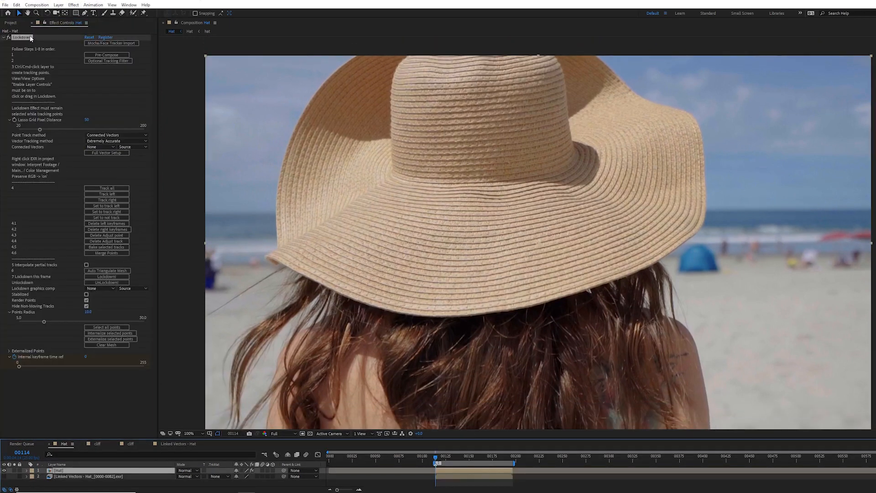
click(109, 145)
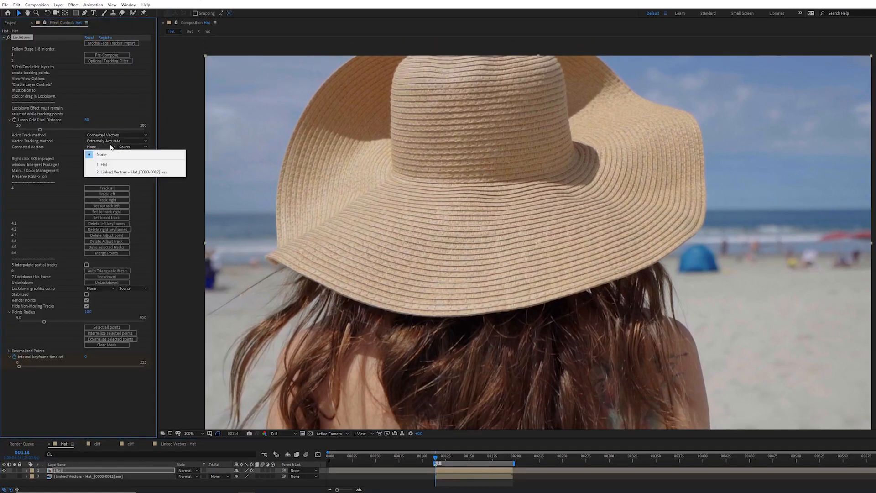
click(113, 173)
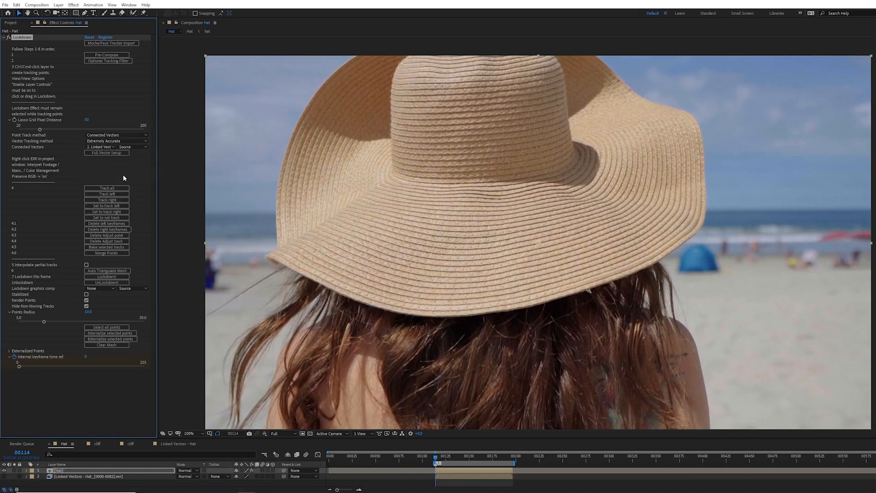
Step: Create a grid of tracking points over the hat's crown and brim at frame 00114
mouse_move(287, 250)
mouse_down()
mouse_move(314, 267)
mouse_move(494, 310)
mouse_move(659, 255)
mouse_move(582, 160)
mouse_move(532, 77)
mouse_up()
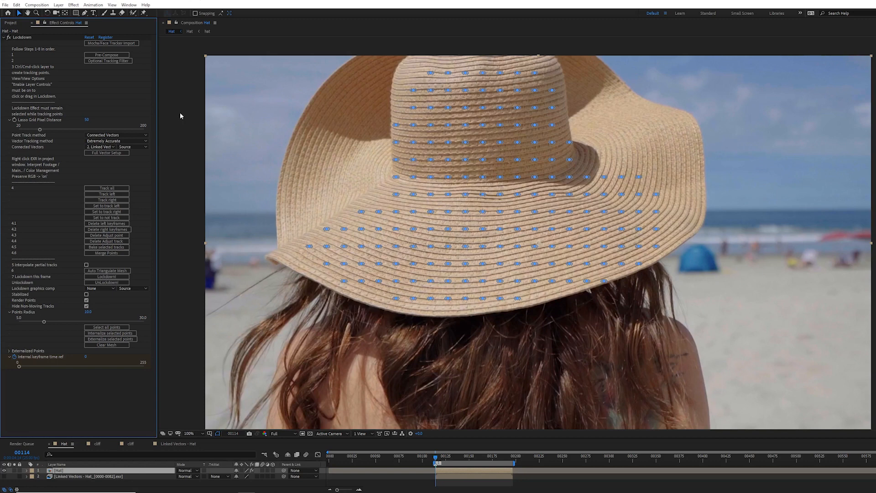
click(30, 37)
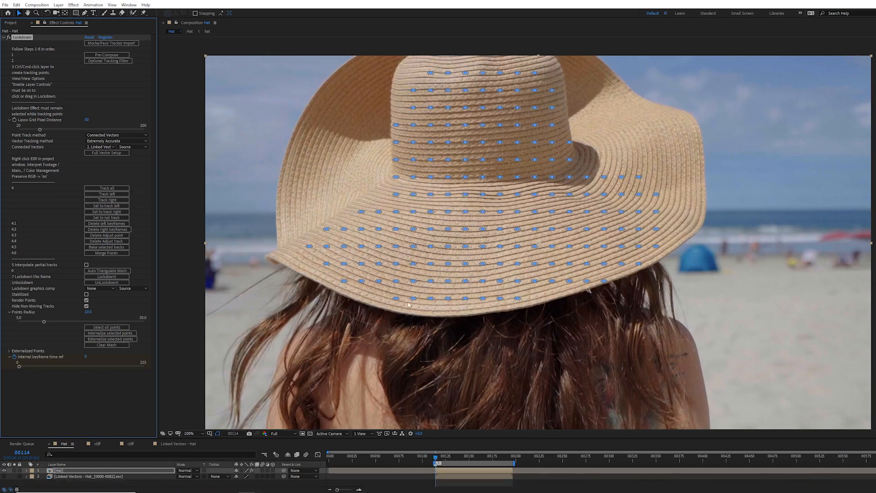
drag(286, 210, 554, 363)
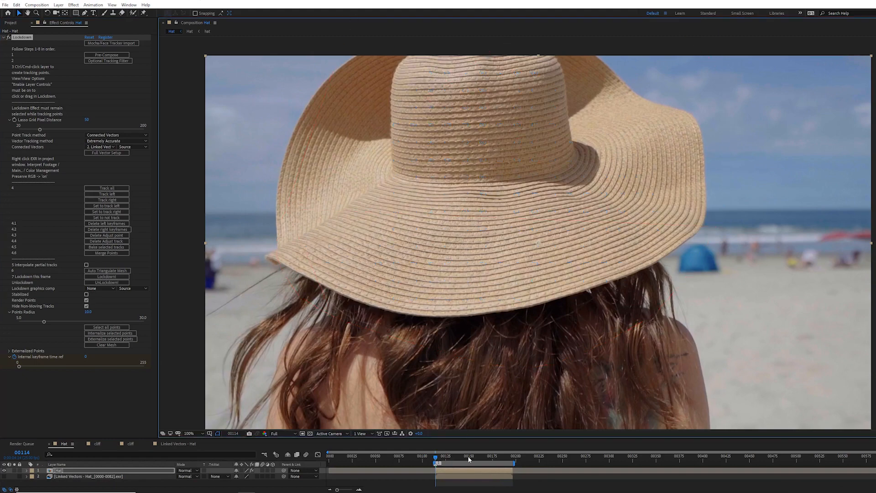
Step: At frame 00130, select the hat's brim tracking points and set them to track left
click(469, 456)
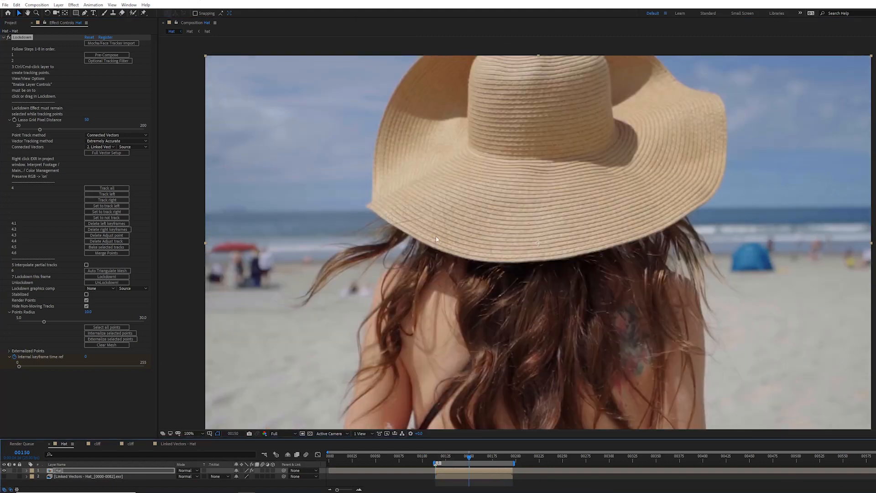
ctrl+click(385, 213)
mouse_move(592, 99)
mouse_down()
mouse_move(492, 64)
mouse_move(463, 168)
mouse_move(559, 163)
mouse_move(658, 176)
mouse_move(675, 223)
mouse_move(494, 297)
mouse_move(404, 245)
mouse_move(376, 197)
mouse_up()
click(123, 205)
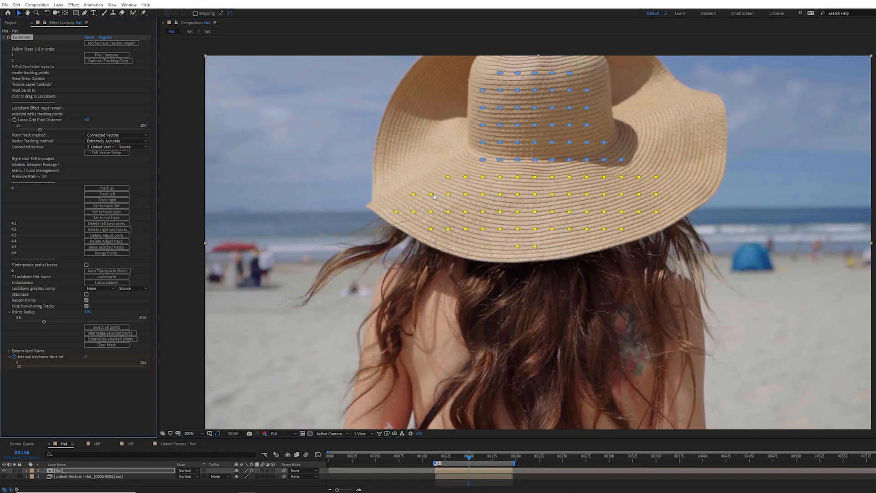
Step: Select the crown tracking points and apply the not-track, track-right and track-left settings to them
mouse_move(470, 162)
mouse_down()
mouse_move(642, 161)
mouse_move(617, 83)
mouse_move(499, 42)
mouse_move(429, 87)
mouse_up()
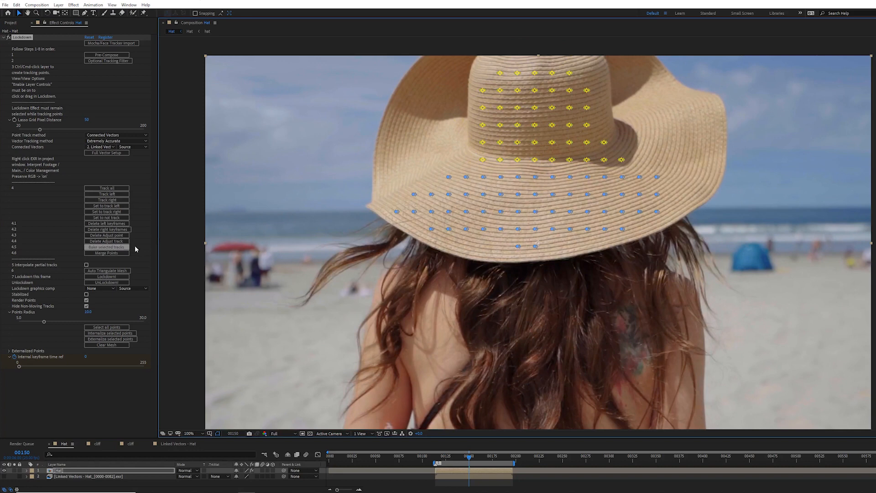
click(123, 218)
click(119, 212)
click(114, 206)
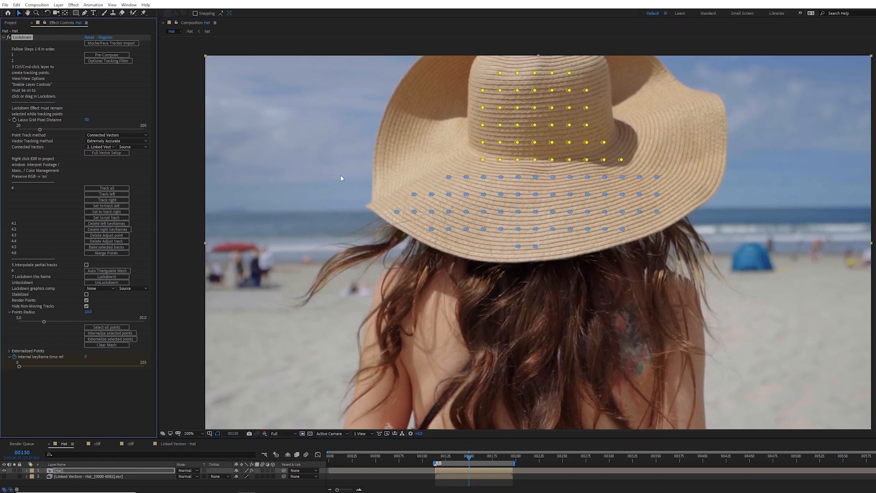
Step: Track all of the hat's tracking points and play back the result
click(122, 188)
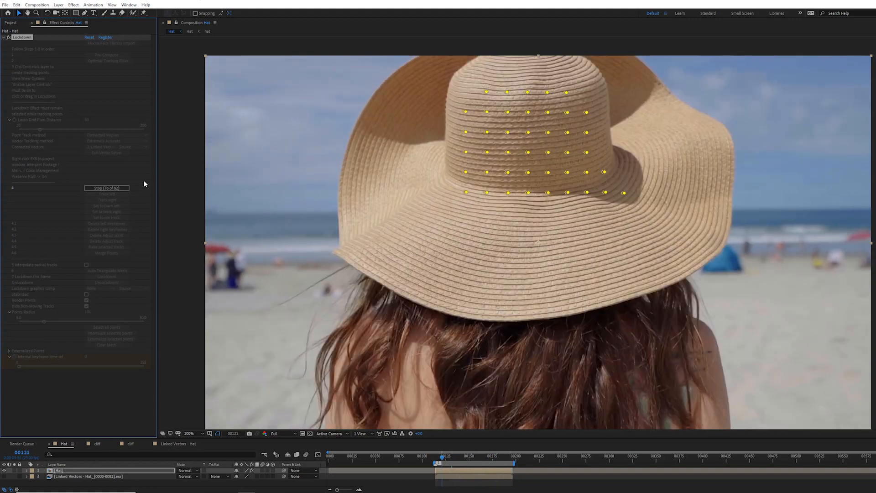
key(space)
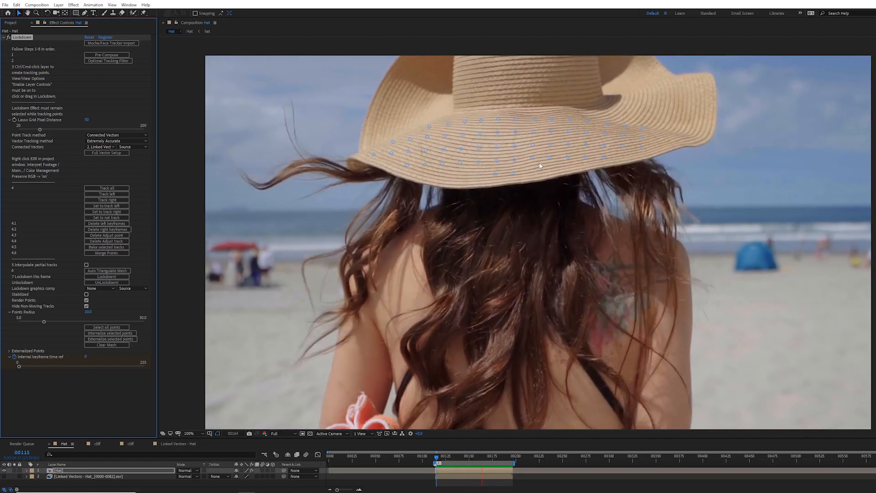
key(space)
Step: Around frame 00131, reselect the hat's brim tracking points and set them to track left again
drag(506, 457, 475, 457)
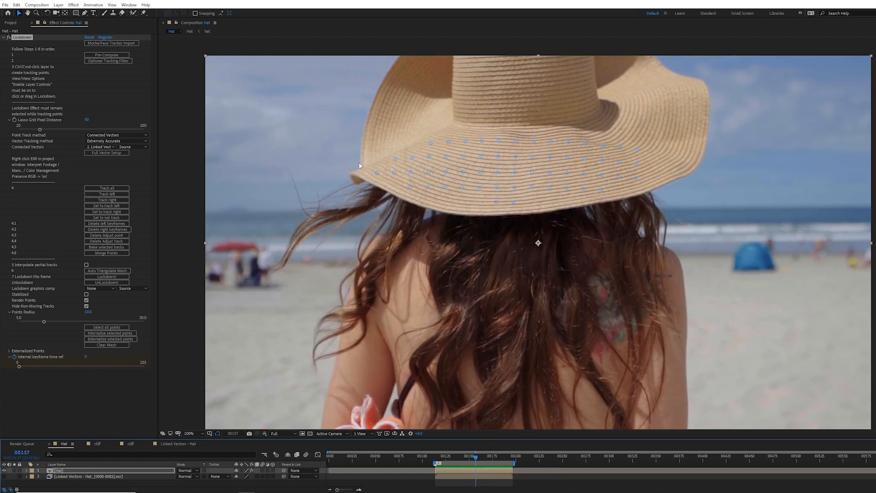
drag(475, 458, 470, 456)
mouse_move(370, 207)
mouse_down()
mouse_move(589, 319)
mouse_move(485, 151)
mouse_move(370, 201)
mouse_up()
click(119, 206)
key(space)
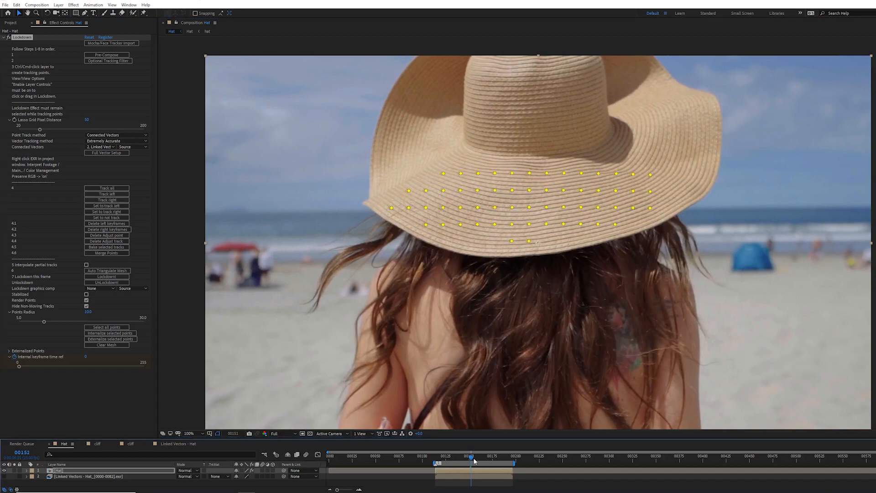
Step: At frame 00141, select the crown tracking points, set them to track right, and re-run Track all
drag(485, 464, 462, 463)
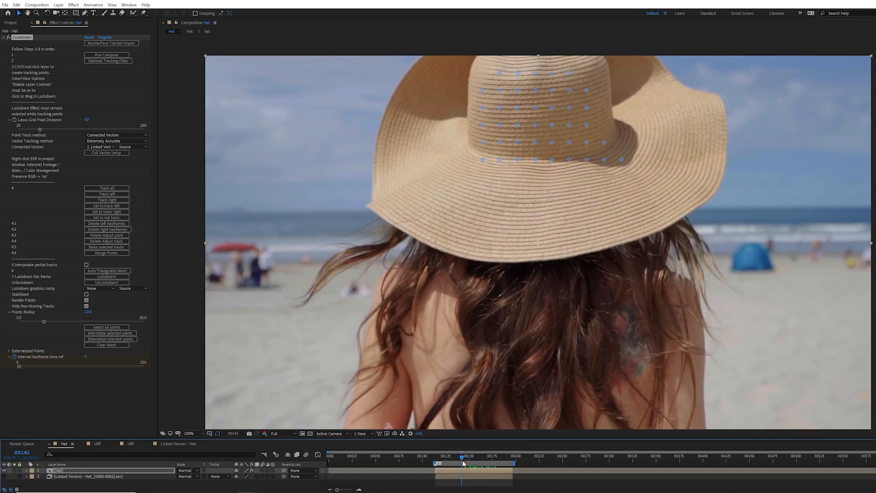
mouse_move(455, 165)
mouse_down()
mouse_move(598, 182)
mouse_move(665, 155)
mouse_move(621, 36)
mouse_move(501, 41)
mouse_move(483, 57)
mouse_up()
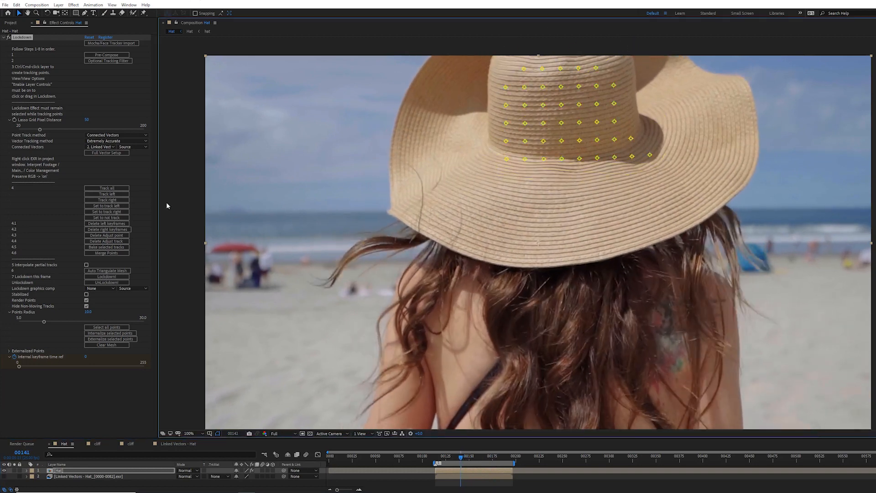
click(116, 211)
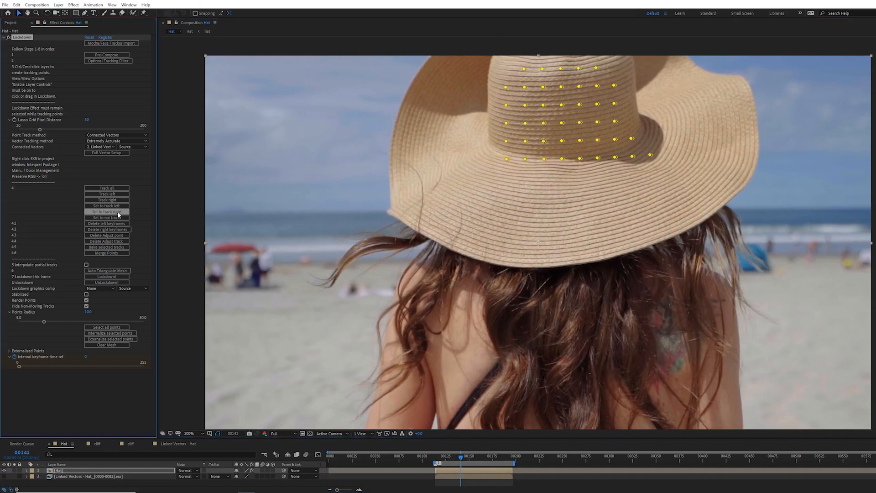
click(117, 188)
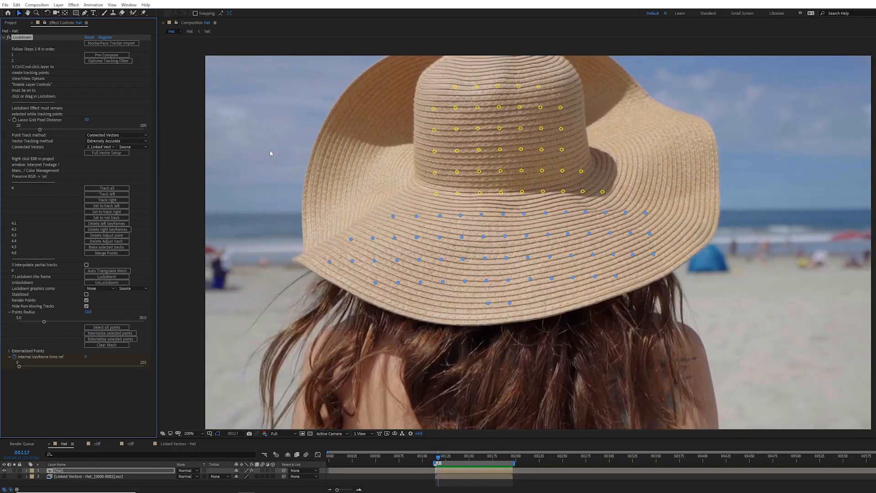
key(space)
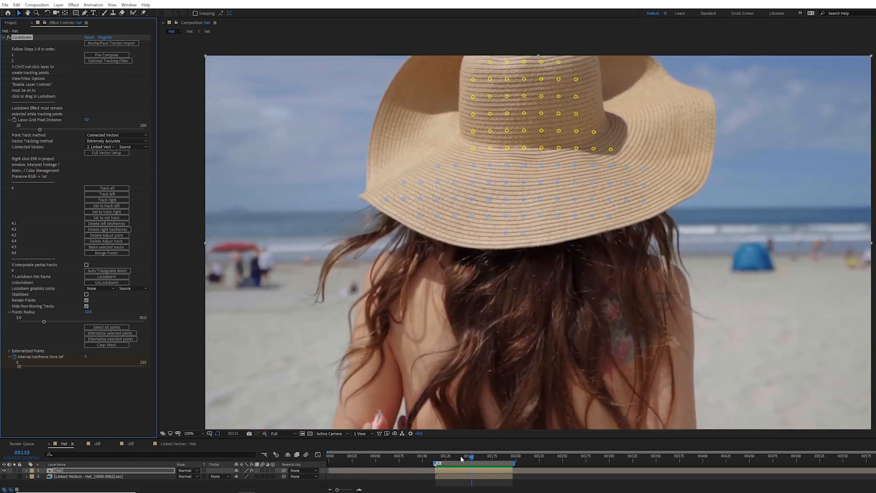
Step: At frame 00114, reselect all the hat's tracking points, re-track them and play back the stabilised tracks
drag(459, 457, 435, 462)
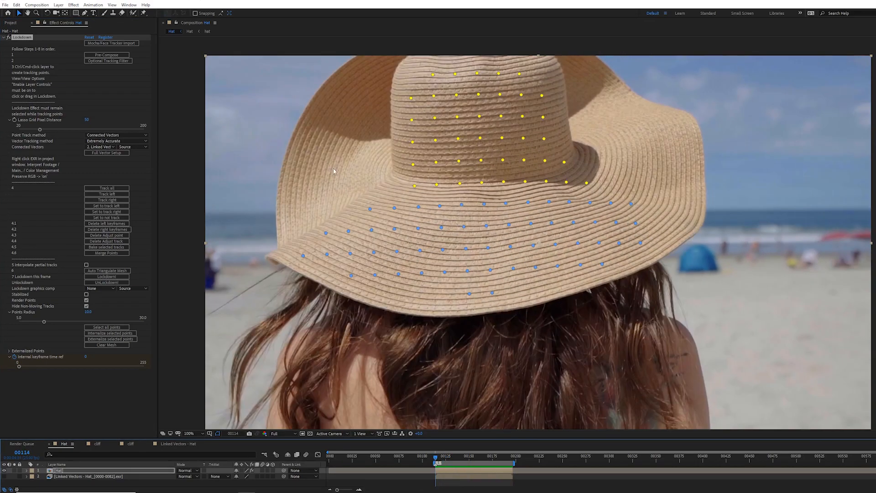
click(114, 190)
mouse_move(298, 194)
mouse_down()
mouse_move(276, 287)
mouse_move(718, 220)
mouse_move(412, 40)
mouse_move(307, 251)
mouse_up()
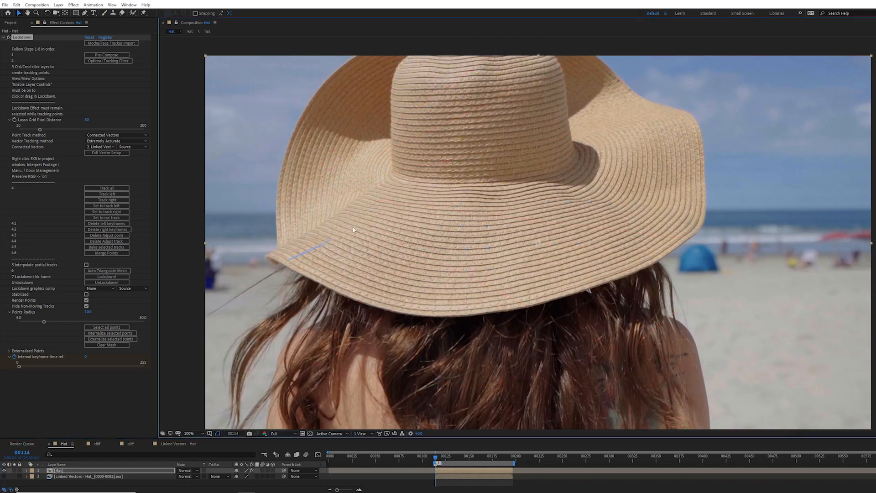
drag(433, 73, 500, 72)
drag(353, 297, 354, 294)
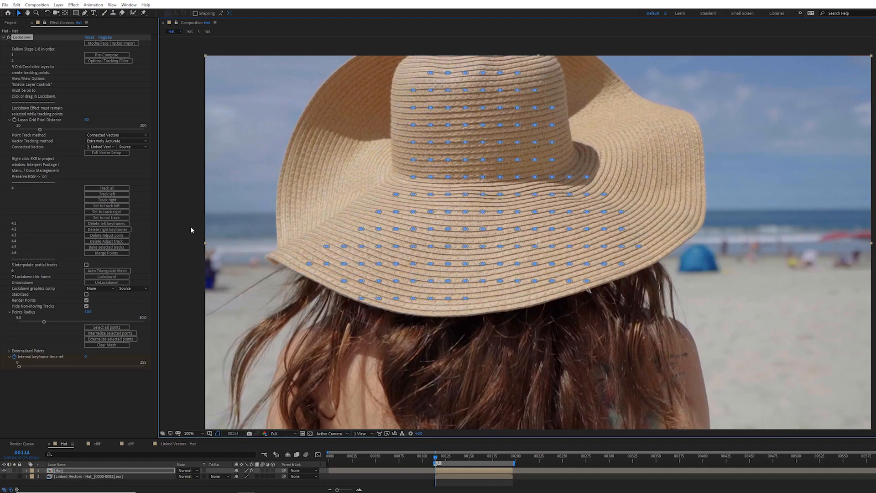
click(123, 201)
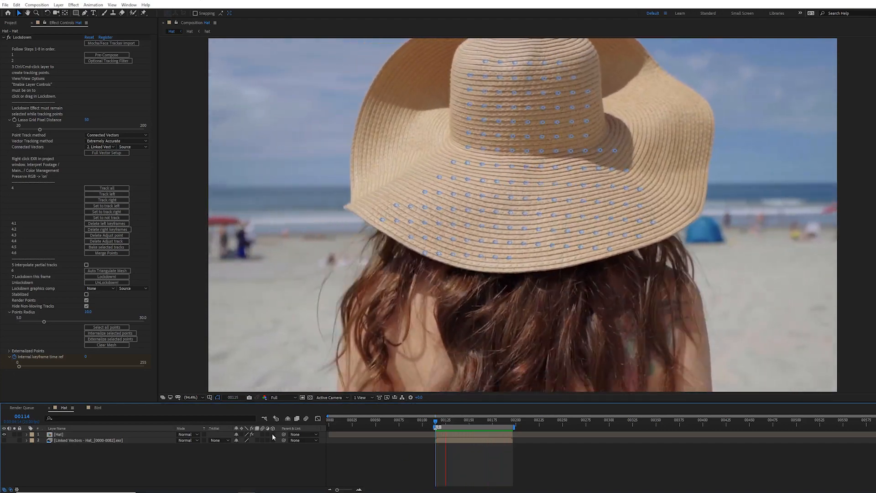
key(space)
Step: In the Bird composition, select the Background layer, frame the bird's head and track the eye point to the right
click(98, 407)
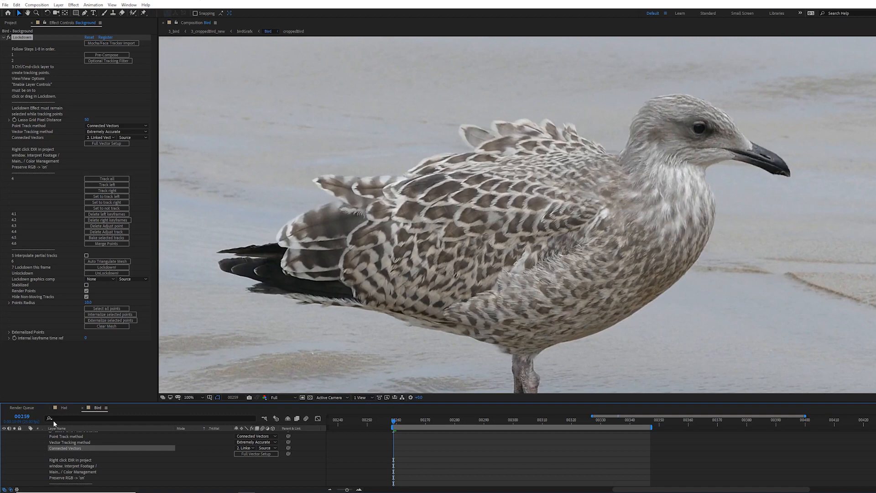
scroll(75, 439, up, 8)
click(26, 434)
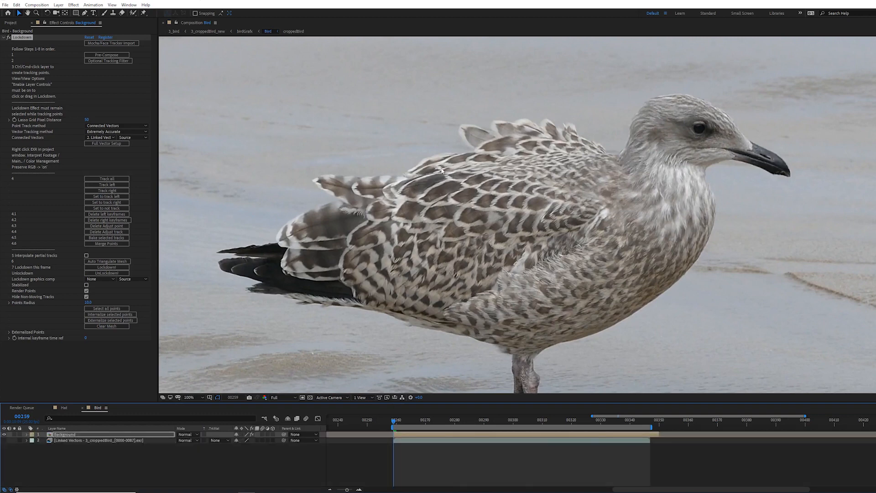
key(h)
drag(691, 126, 503, 142)
key(v)
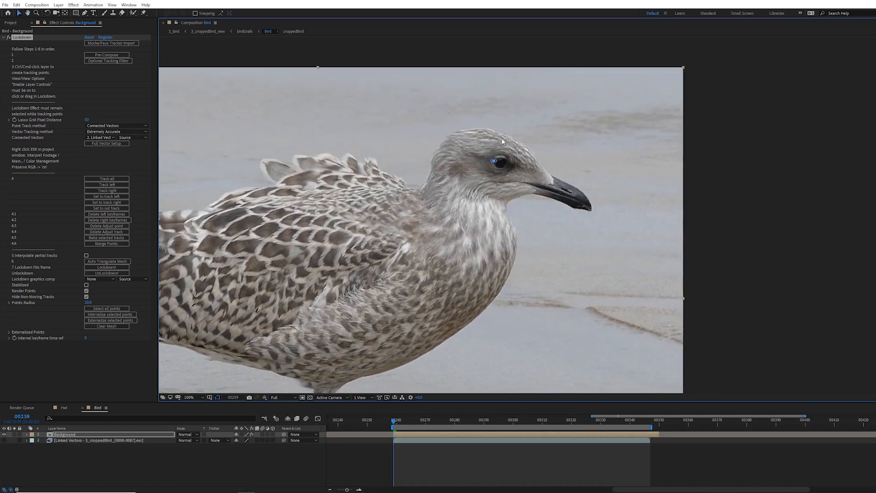
click(121, 209)
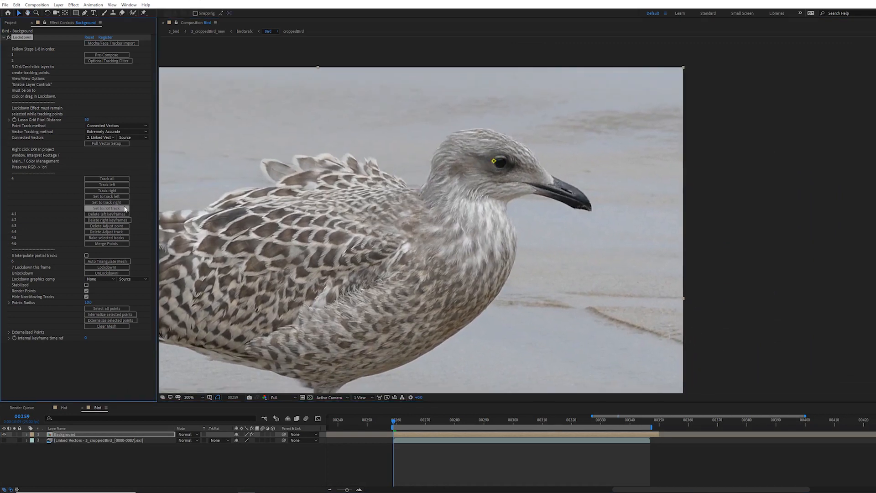
click(122, 192)
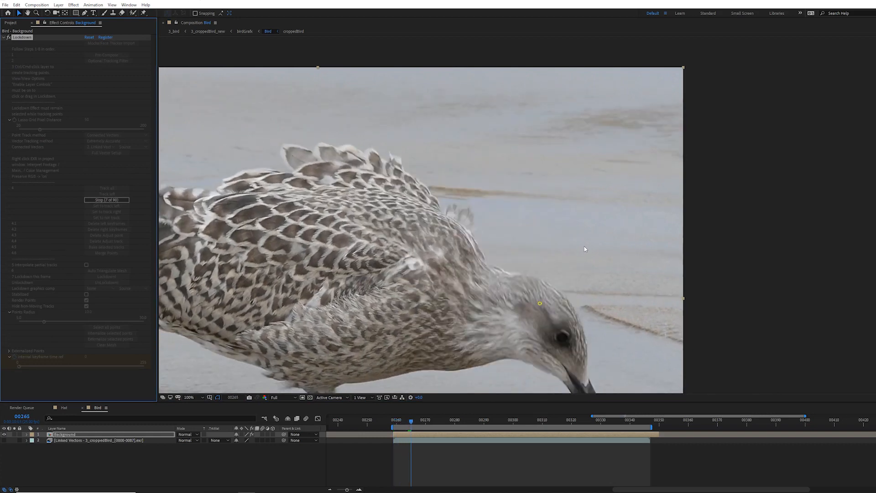
Step: Step back to frame 00264, select the eye tracking point and enlarge the Points Radius
key(Page_Up)
key(Page_Up)
key(Page_Up)
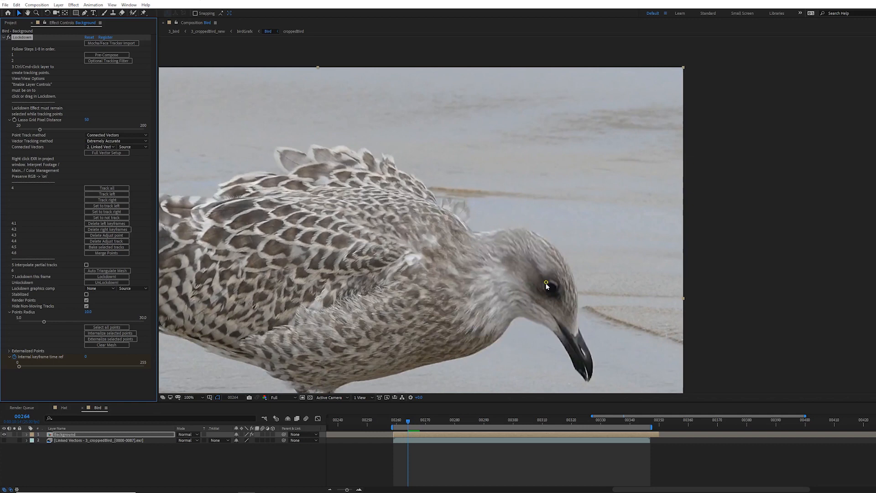
key(Page_Down)
key(Page_Up)
click(545, 283)
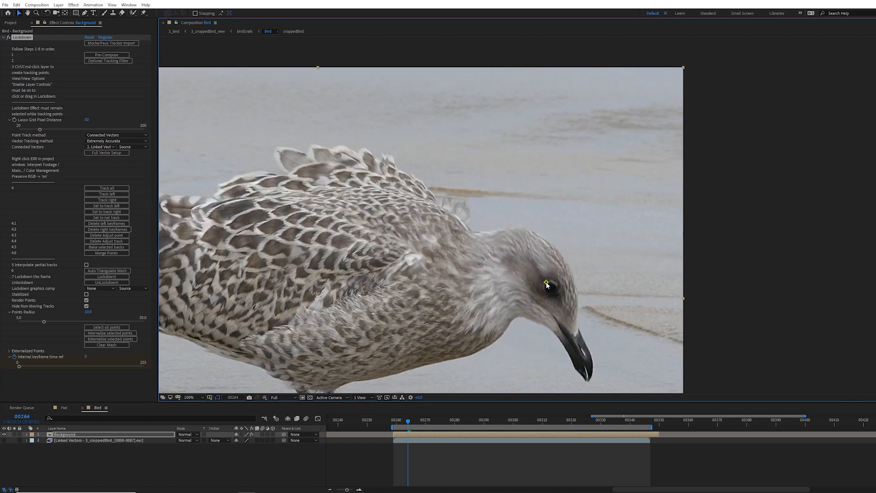
drag(43, 323, 95, 320)
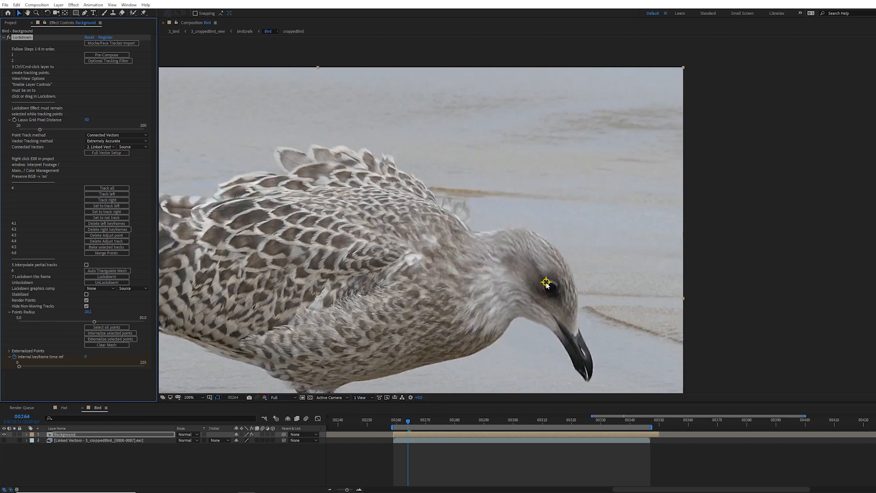
Step: At frame 00265, reposition the eye point onto the bird's eye and track it to the right
key(Page_Down)
drag(546, 283, 493, 193)
click(504, 243)
drag(505, 243, 505, 242)
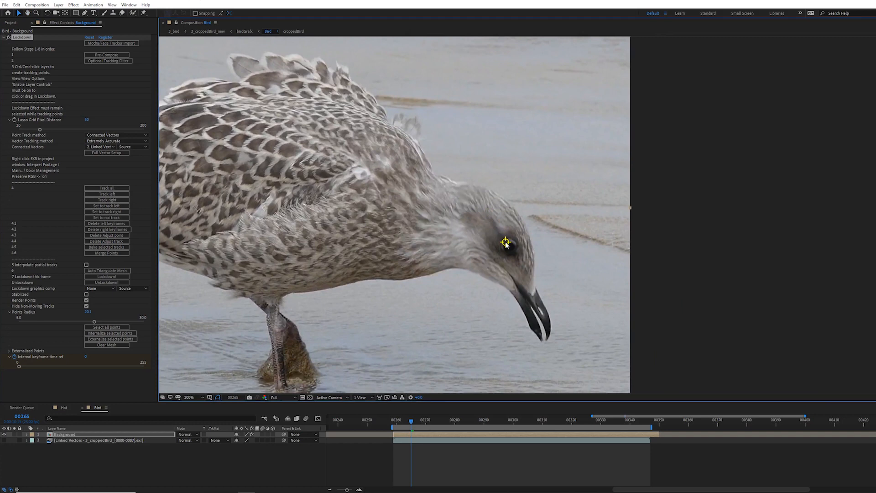
click(106, 200)
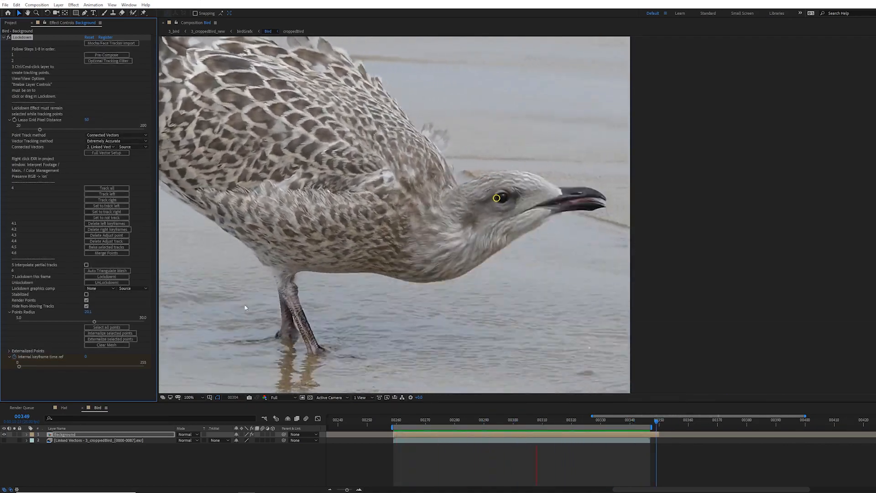
Step: Scrub through the eye track and delete the adjust point at frame 00323
key(Home)
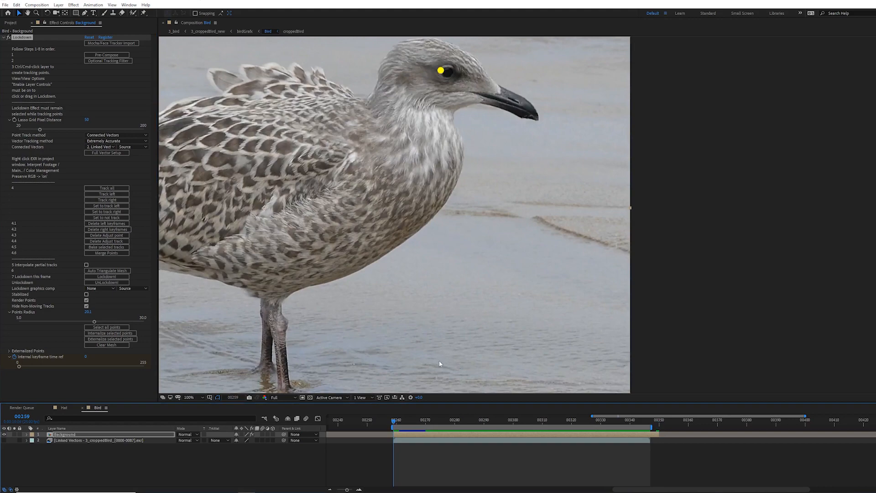
drag(399, 422, 522, 436)
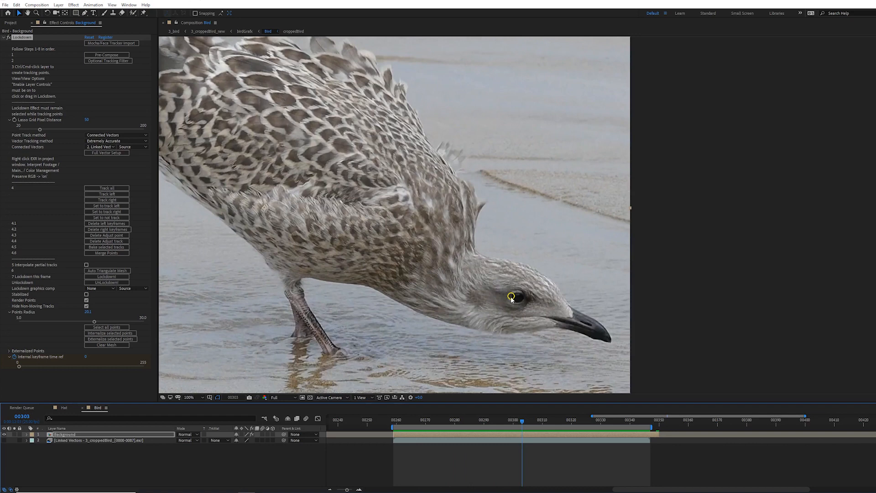
drag(524, 425, 581, 434)
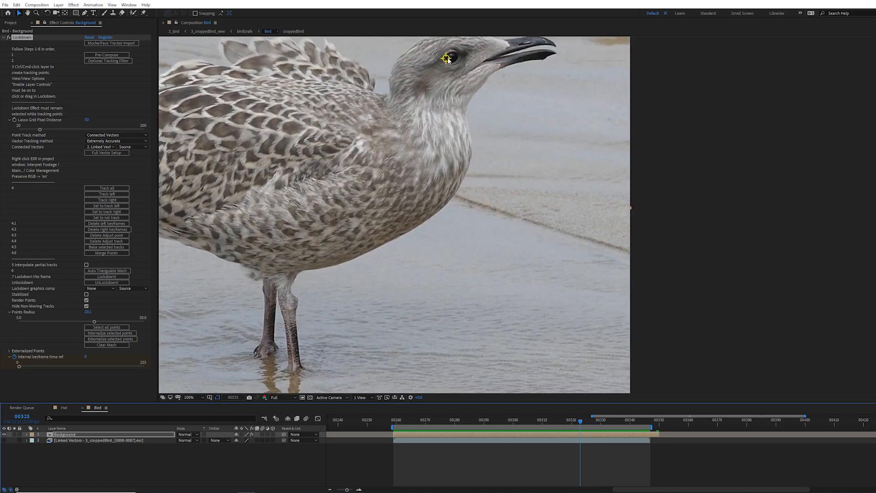
click(116, 235)
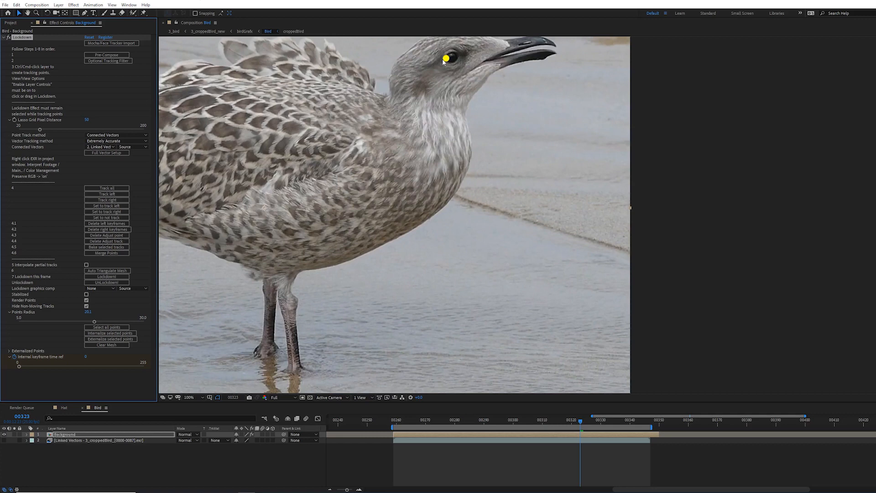
Step: Zoom in to 200% and move the eye point onto the bird's eye at frame 00323
scroll(445, 60, up, 2)
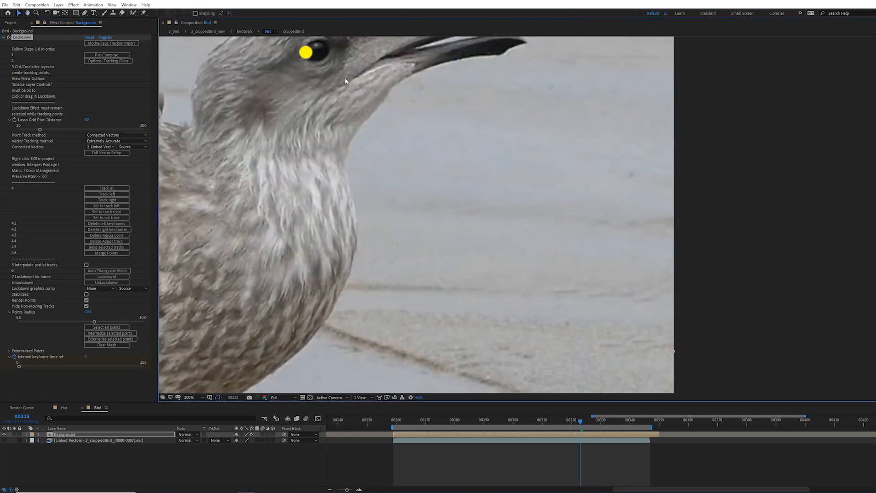
drag(345, 81, 366, 127)
drag(328, 104, 327, 103)
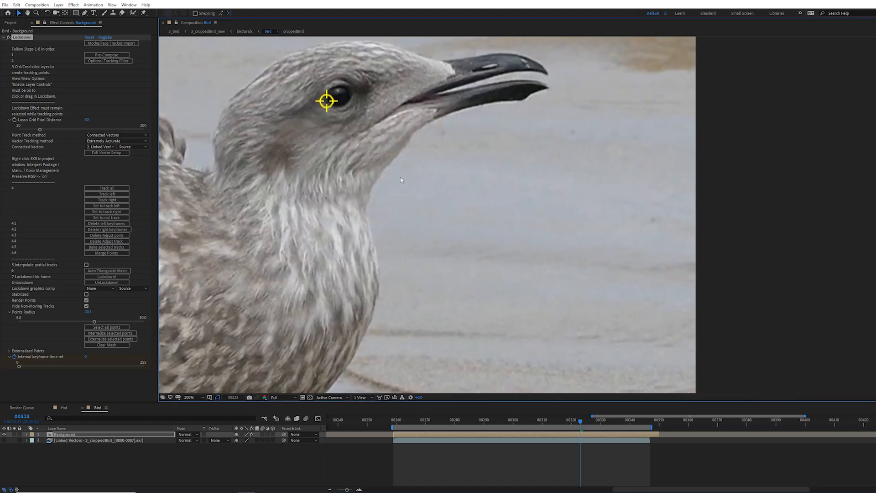
Step: Play the track and correct the eye point's position at frame 00346
key(space)
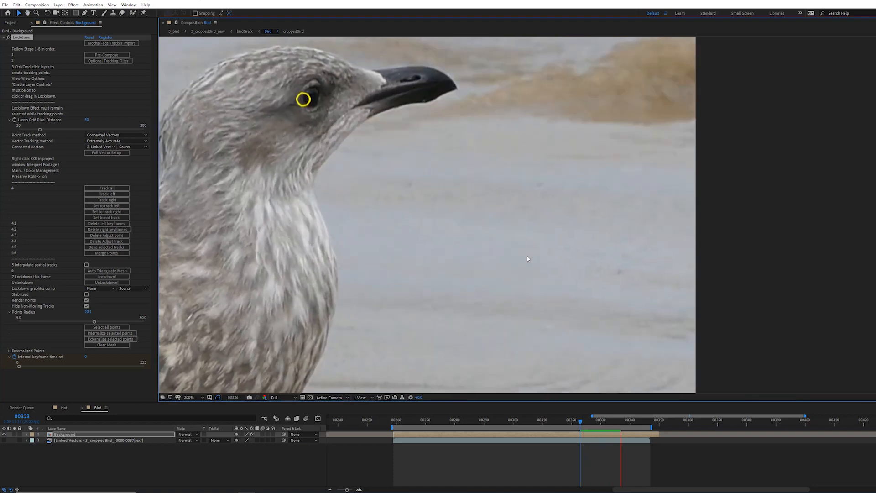
key(space)
ctrl+click(280, 120)
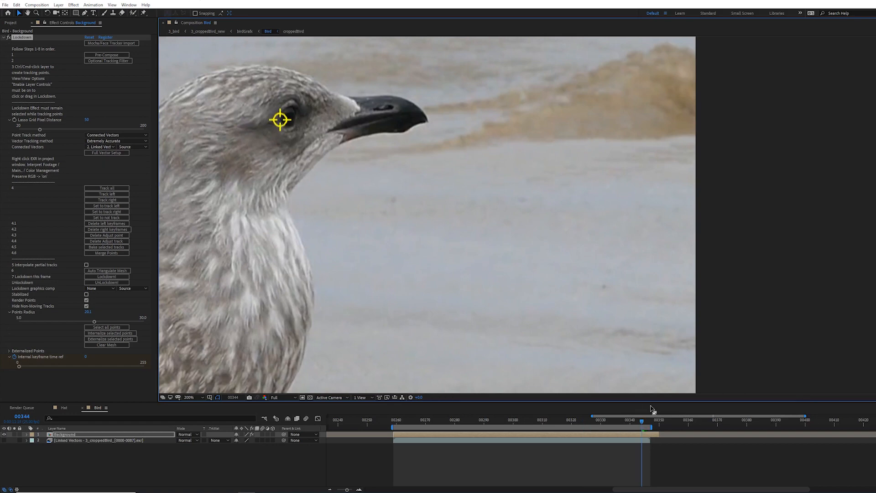
key(Page_Down)
key(Page_Down)
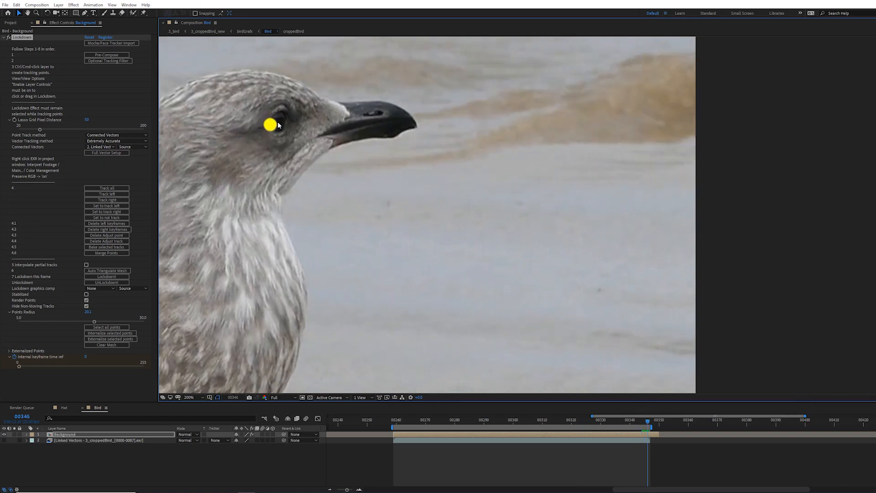
drag(271, 126, 272, 127)
Step: Return to frame 00259 and bake the selected eye track
drag(648, 423, 392, 429)
click(282, 198)
drag(283, 199, 284, 199)
drag(412, 243, 420, 199)
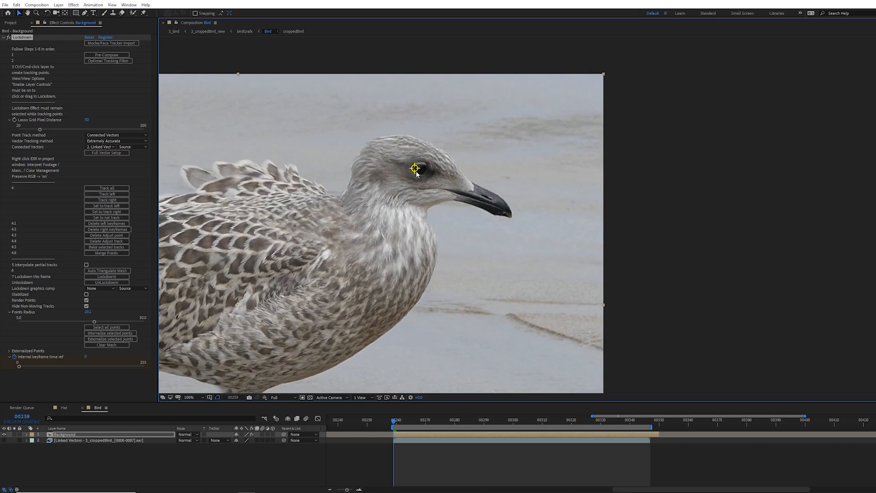
click(127, 248)
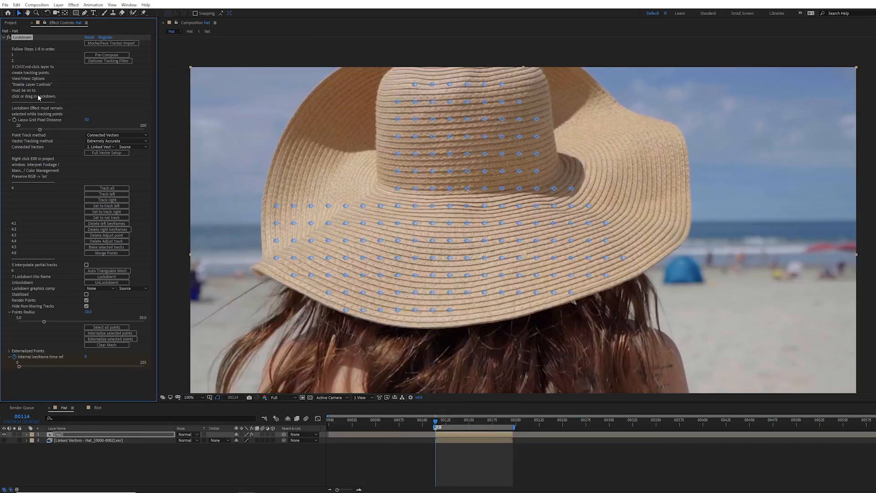
Step: In the Hat composition, delete right keyframes and add extra tracking points over the hat's left brim
click(100, 231)
click(317, 192)
mouse_move(366, 140)
mouse_down()
mouse_move(338, 89)
mouse_move(289, 133)
mouse_move(323, 152)
mouse_up()
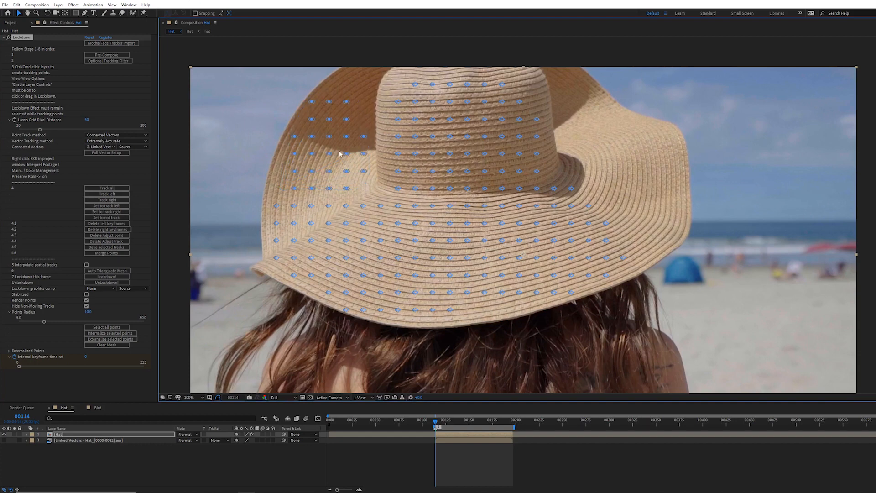
Step: Track the newly added brim points to the right
click(107, 200)
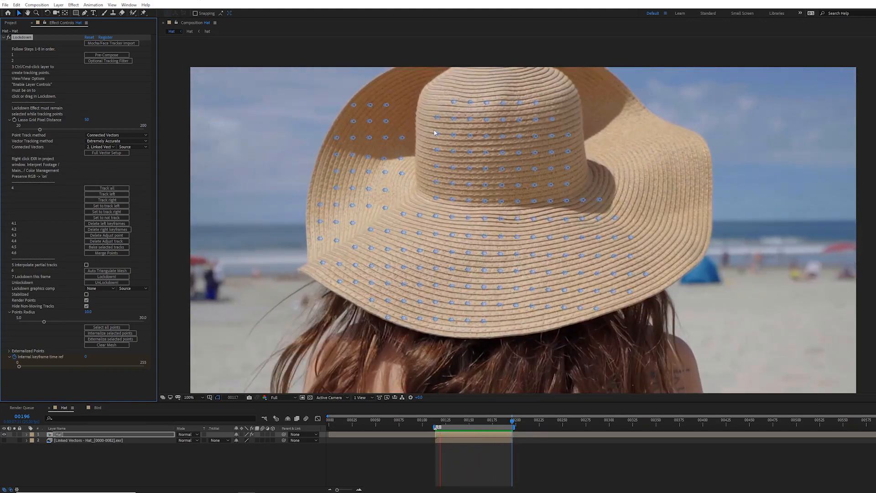
scroll(538, 167, up, 1)
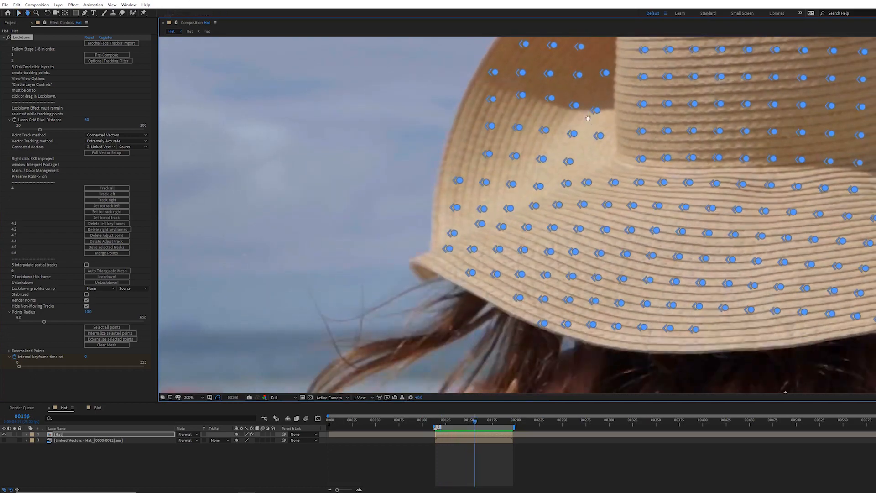
drag(588, 118, 588, 242)
click(456, 421)
drag(456, 422, 436, 420)
scroll(534, 240, down, 2)
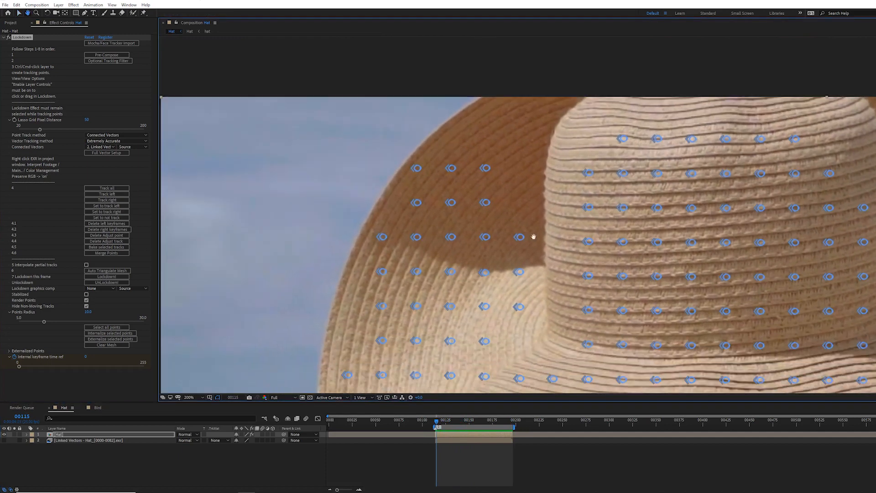
Step: Step frame by frame through the tracked range to inspect the points on the hat's left brim
key(Page_Up)
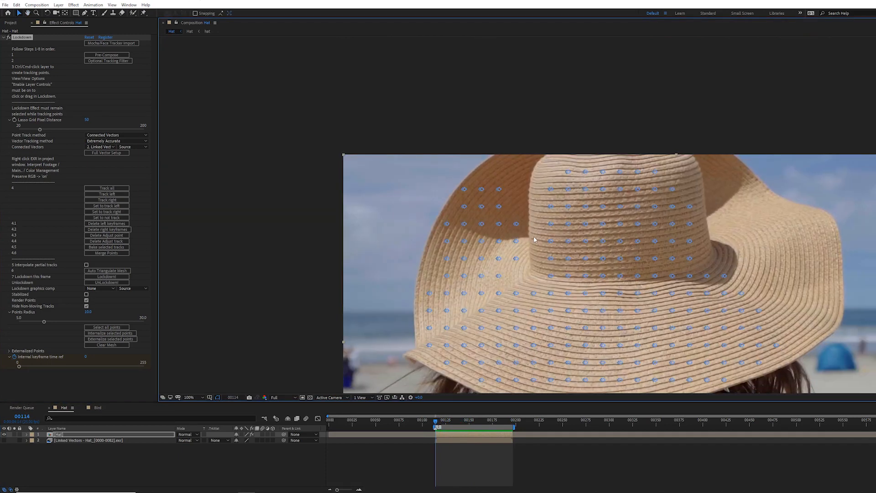
key(Page_Down)
key(Page_Down)
key(Page_Down)
key(Page_Down)
key(Page_Down)
key(Page_Down)
key(Page_Down)
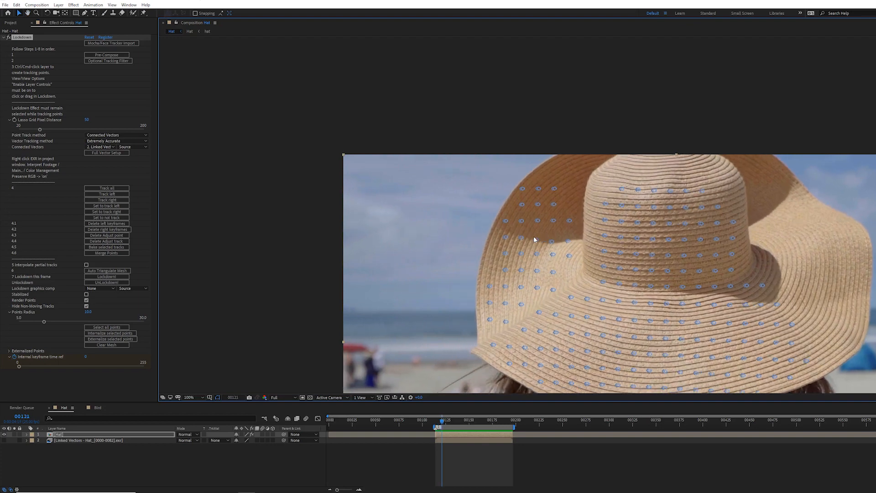
key(Page_Down)
key(Page_Down)
key(Page_Down)
key(Page_Down)
key(Page_Down)
key(Page_Down)
key(Page_Down)
key(Page_Down)
key(Page_Down)
key(Page_Down)
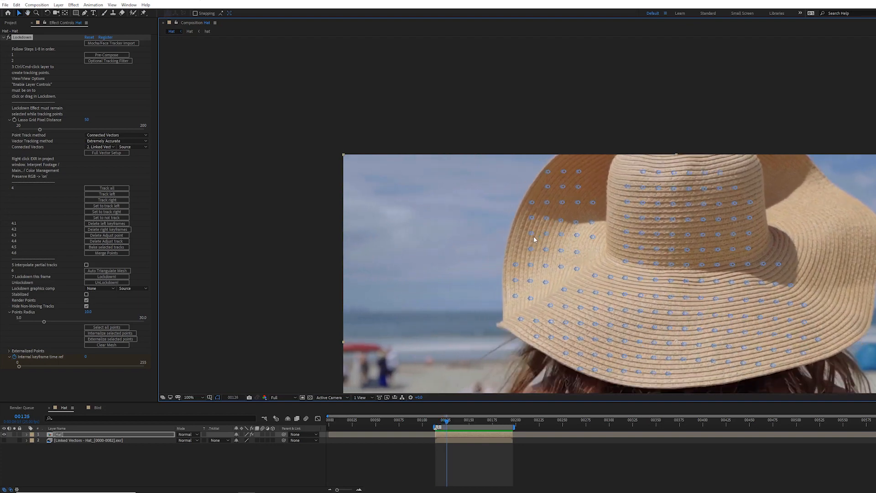
key(Page_Down)
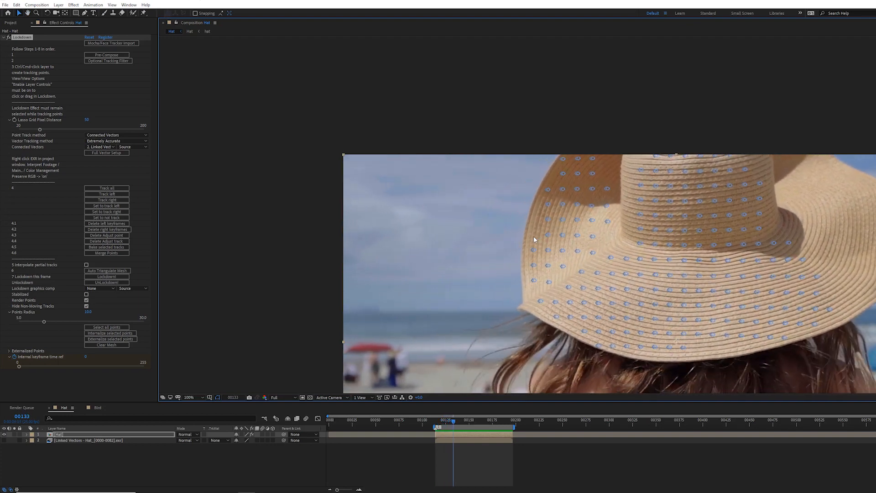
key(Page_Up)
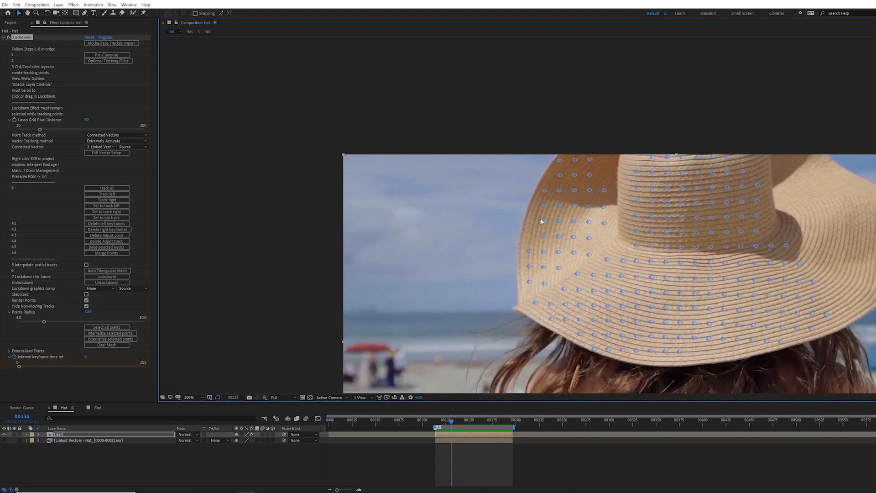
Step: Move a drifting brim point back onto the hat and delete right keyframes for the drifting brim points
mouse_move(600, 221)
mouse_down()
mouse_move(610, 204)
mouse_move(553, 207)
mouse_up()
click(127, 229)
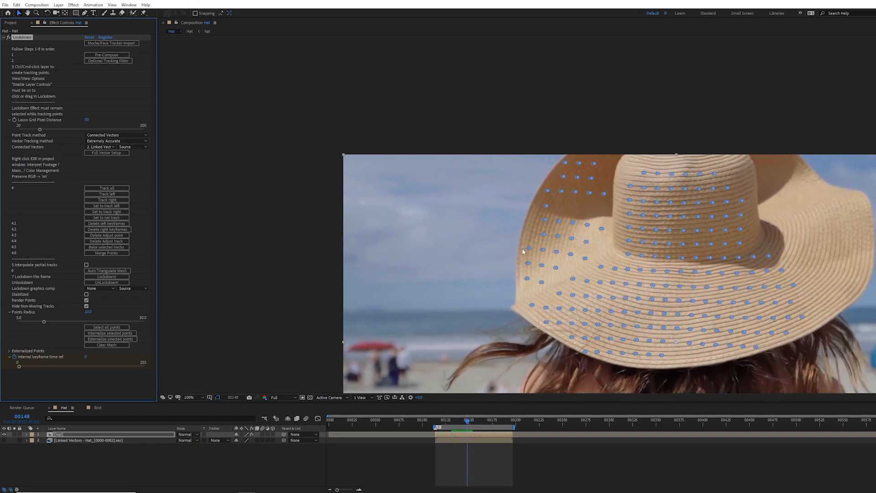
click(554, 203)
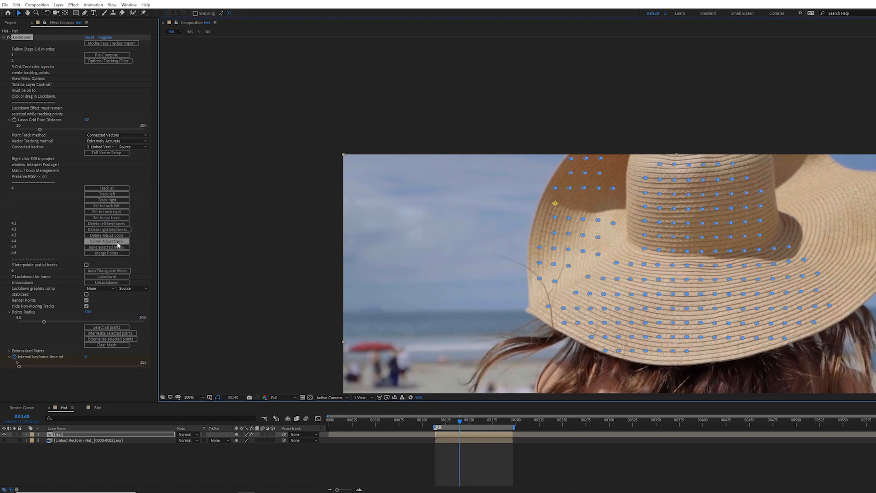
click(122, 229)
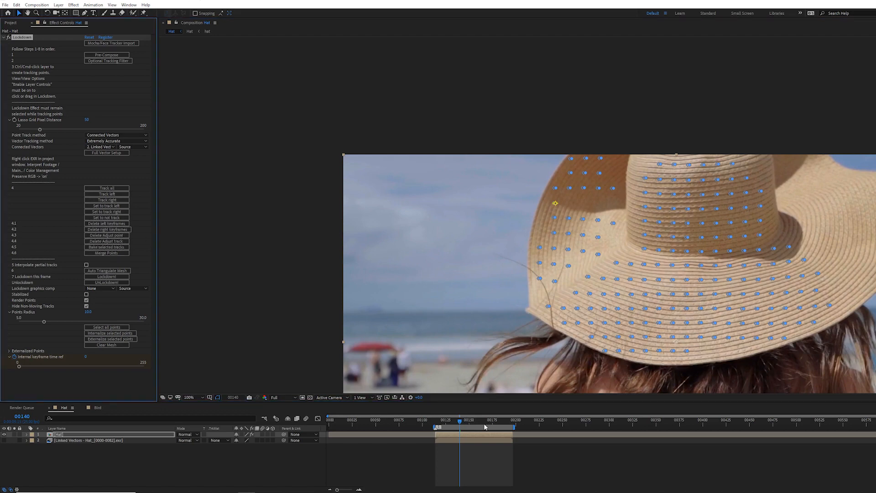
key(space)
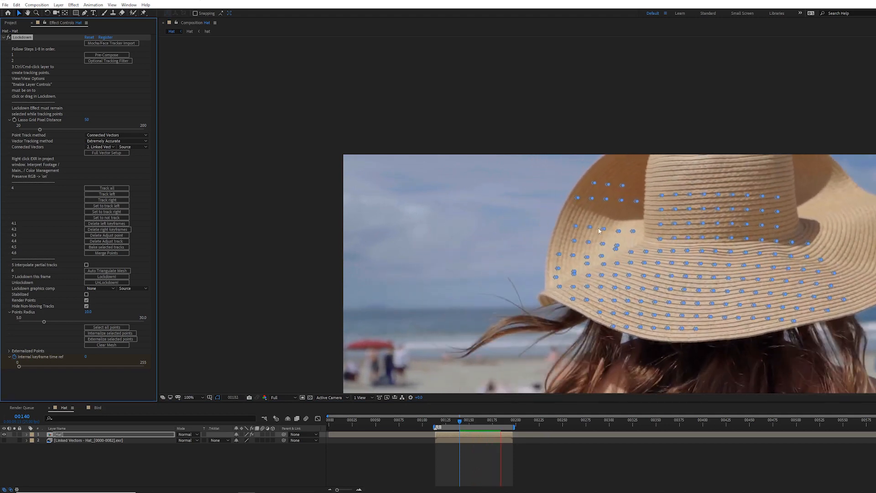
Step: Enable Interpolate partial tracks and play back the brim tracks
click(435, 420)
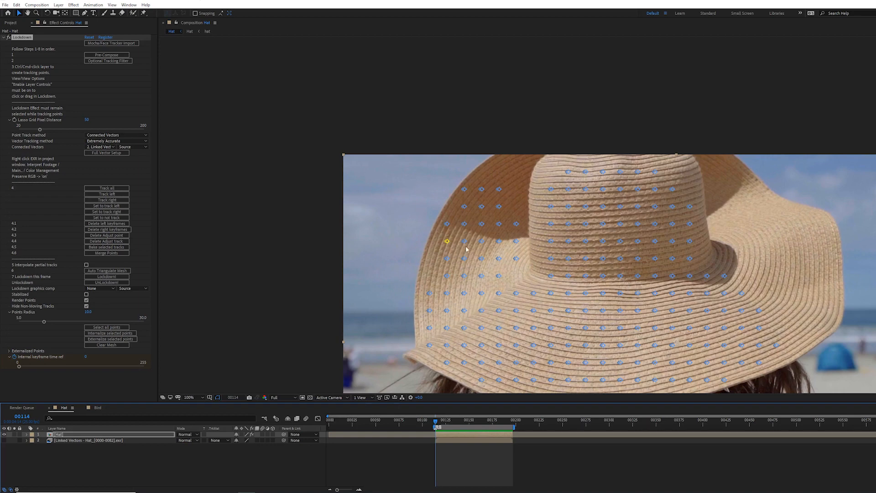
drag(441, 423, 454, 420)
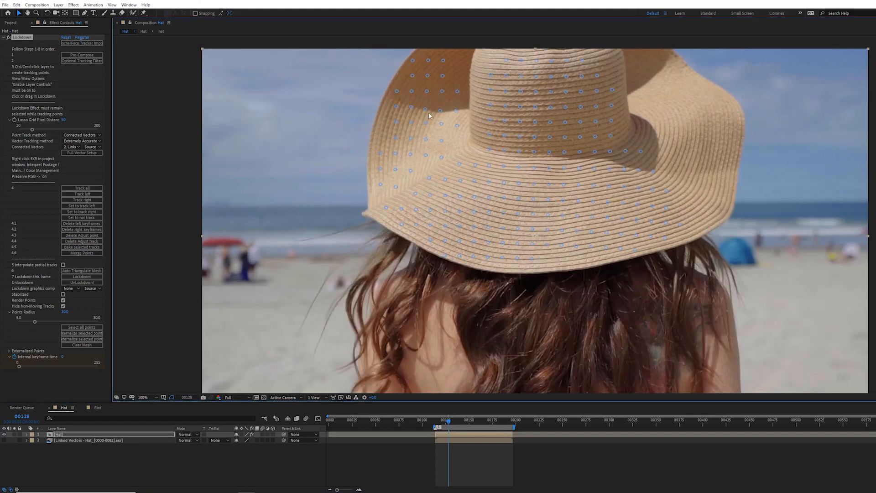
key(space)
key(space)
scroll(436, 106, up, 1)
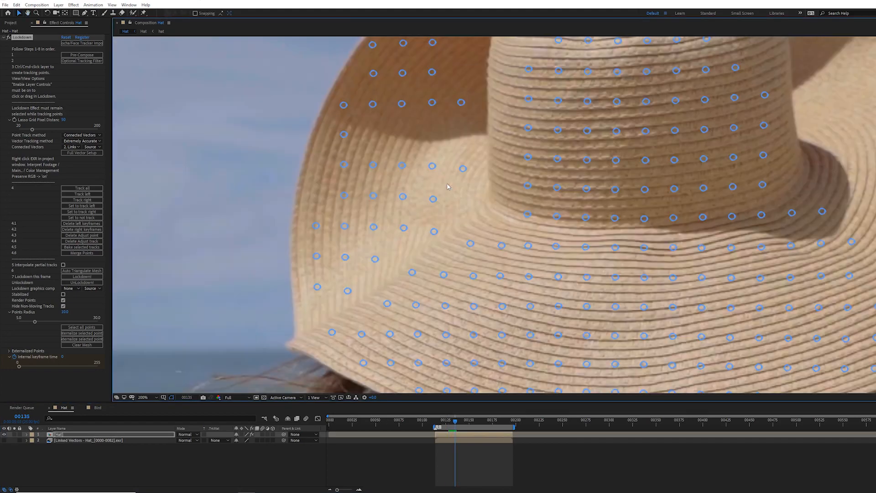
drag(454, 422, 452, 422)
click(64, 265)
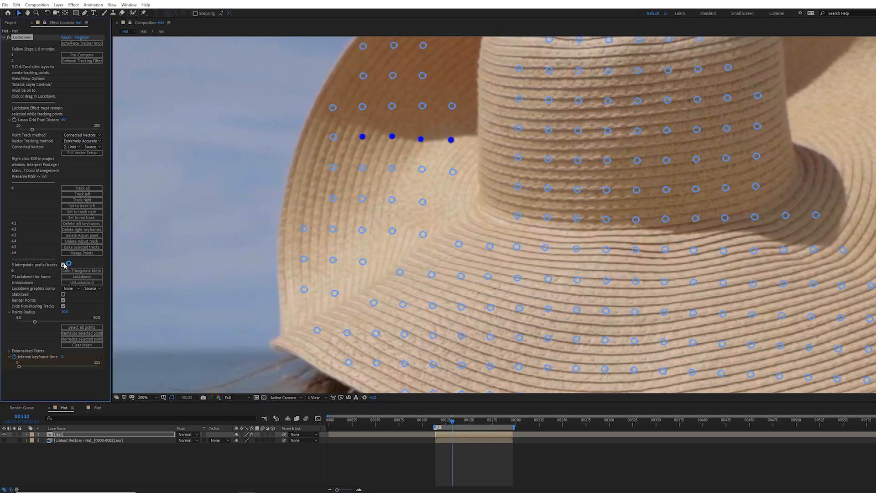
drag(453, 422, 450, 421)
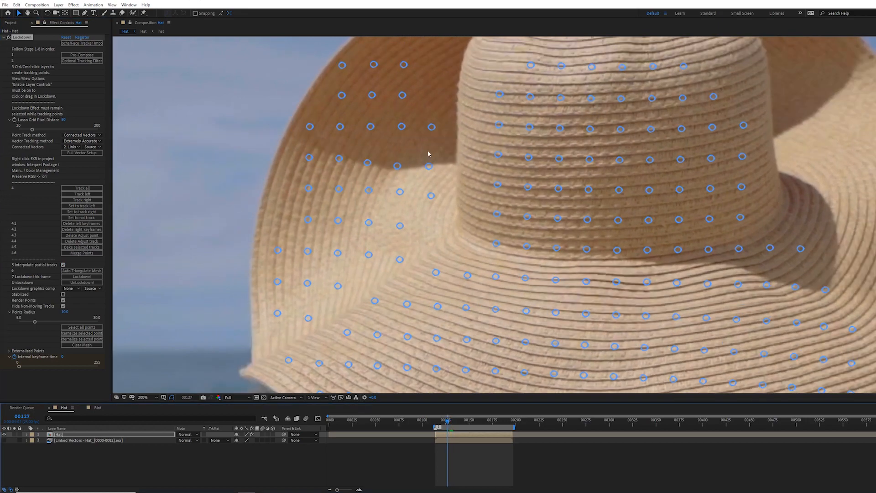
scroll(372, 168, down, 2)
key(space)
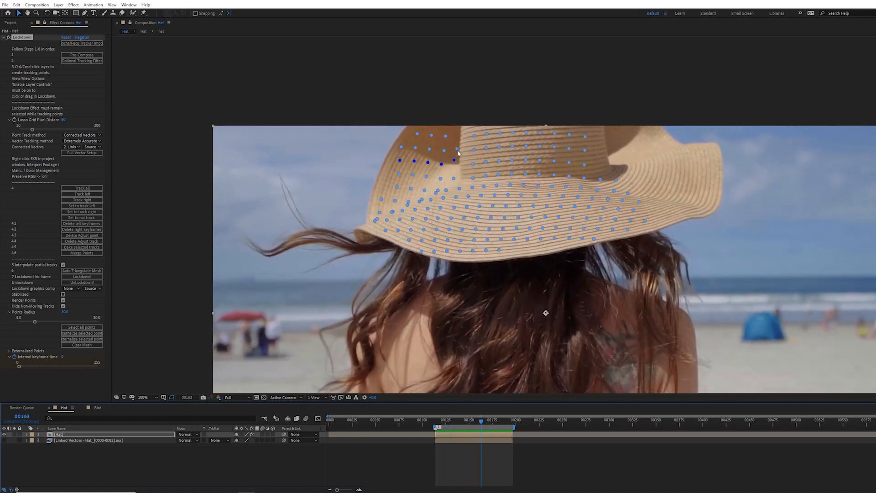
Step: Delete right keyframes for another drifting point on the upper brim at frame 00140
drag(481, 420, 459, 416)
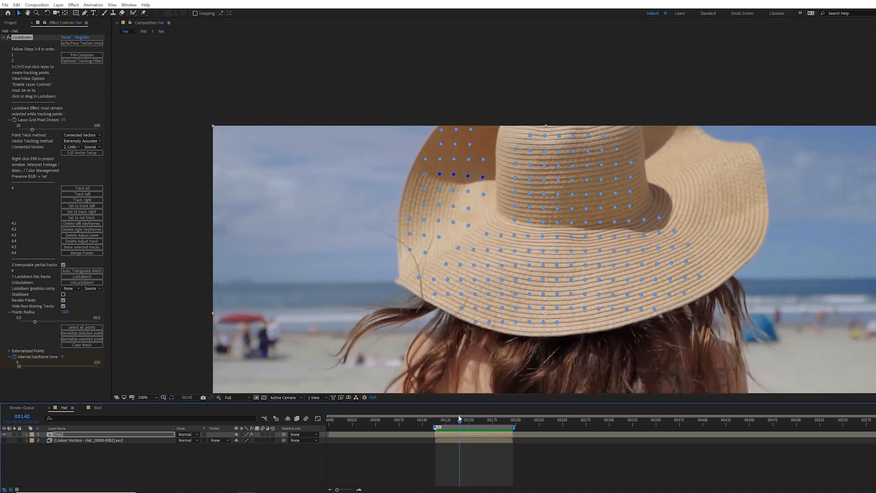
click(483, 161)
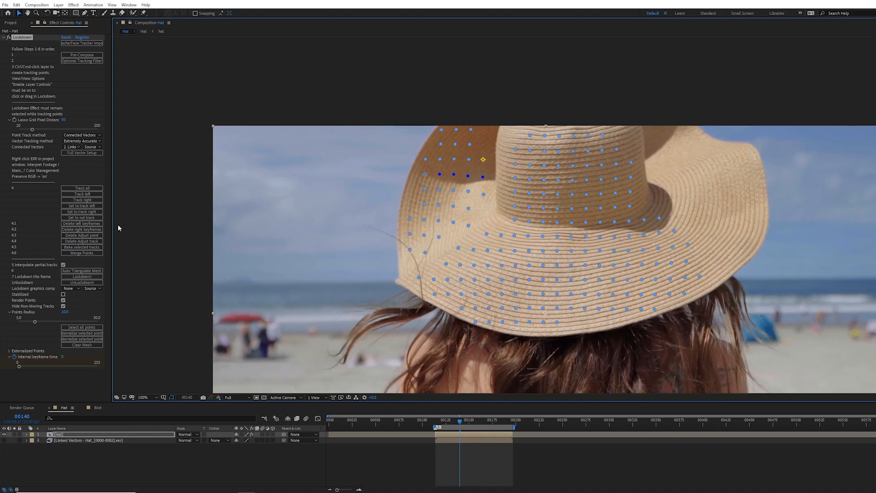
click(100, 229)
click(336, 197)
key(space)
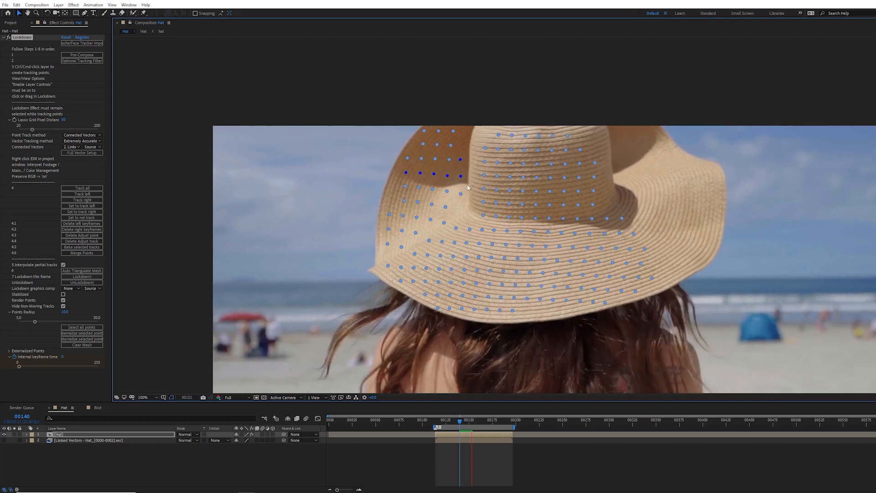
key(space)
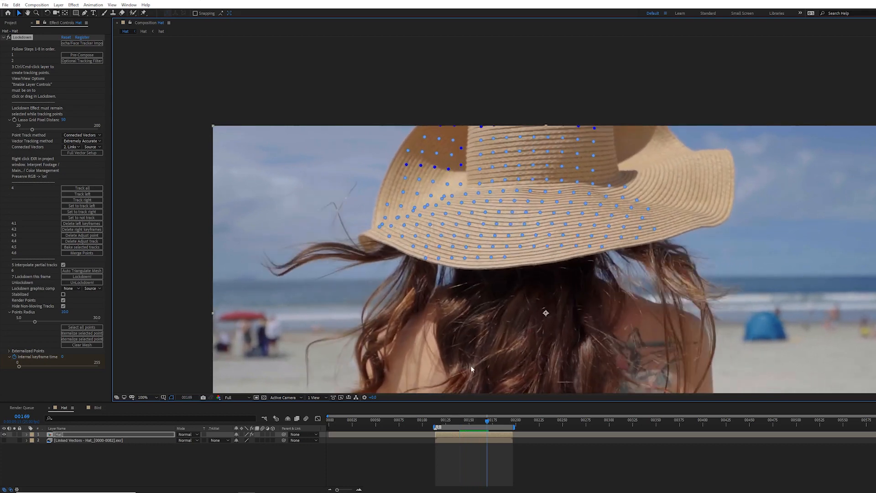
Step: Toggle Interpolate partial tracks off and on again at frame 00142 to refresh the interpolation
drag(483, 421, 462, 421)
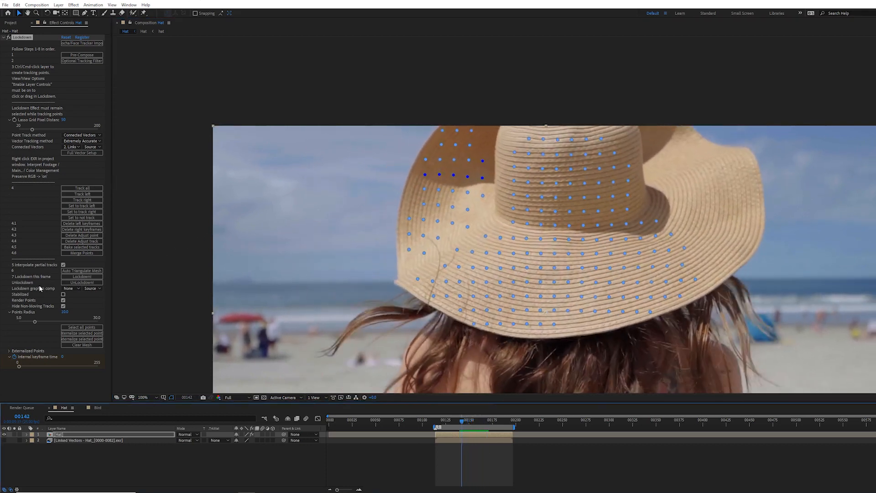
click(64, 265)
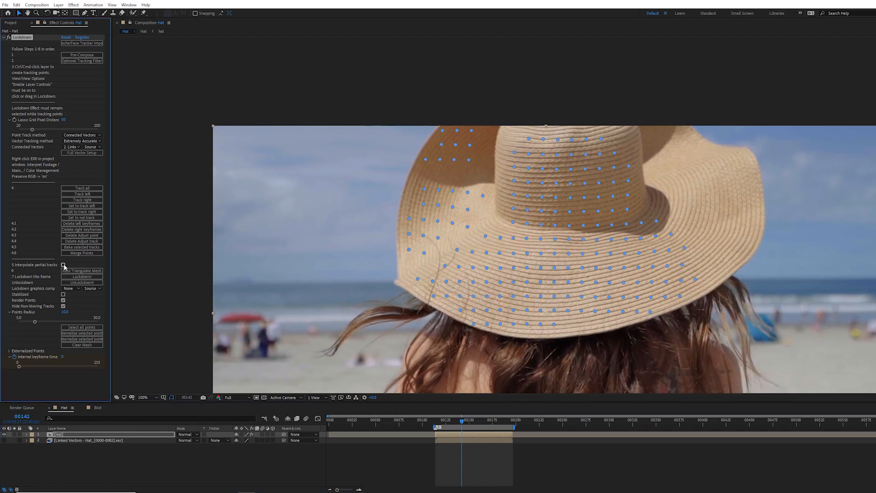
click(64, 265)
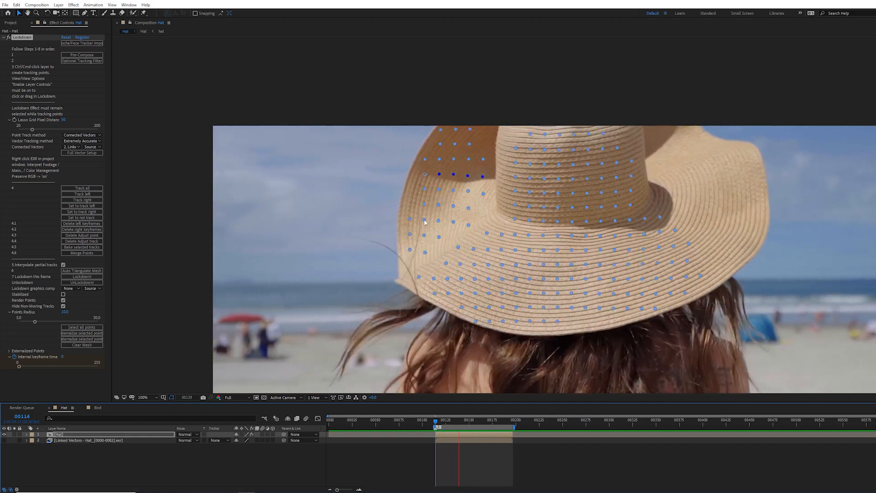
key(space)
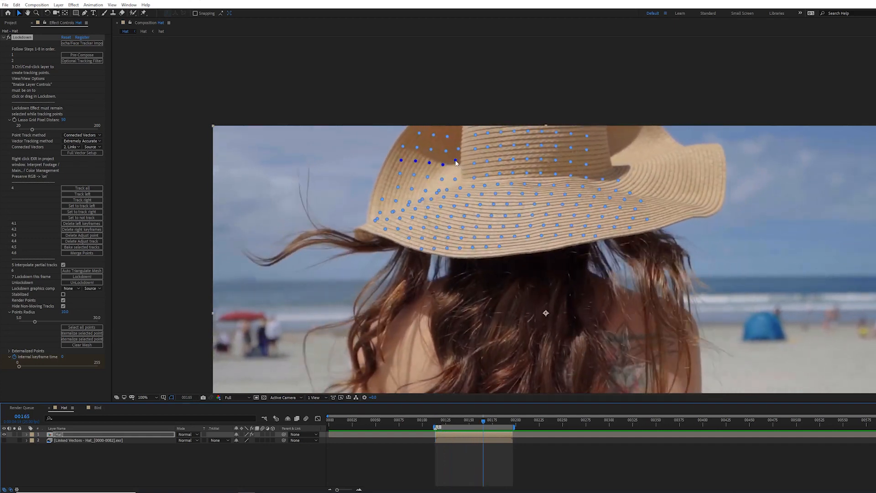
Step: Select a brim point and play the track from frame 00114 to review it
click(456, 162)
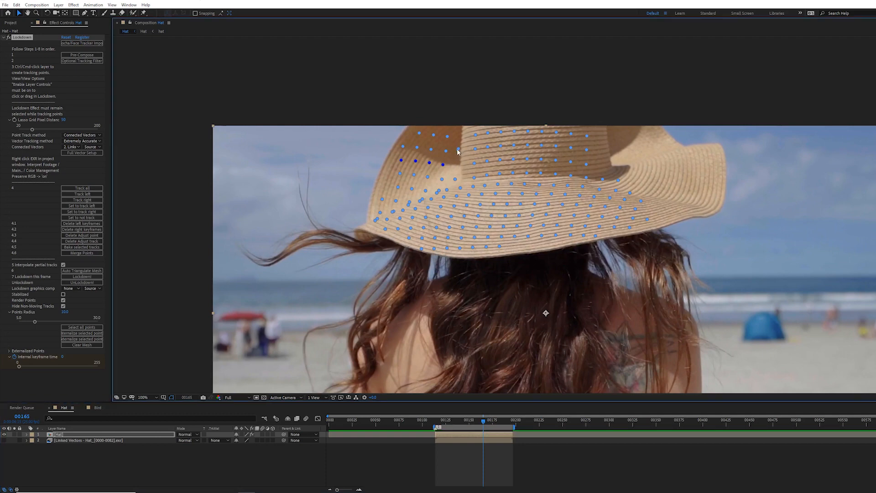
drag(483, 420, 440, 416)
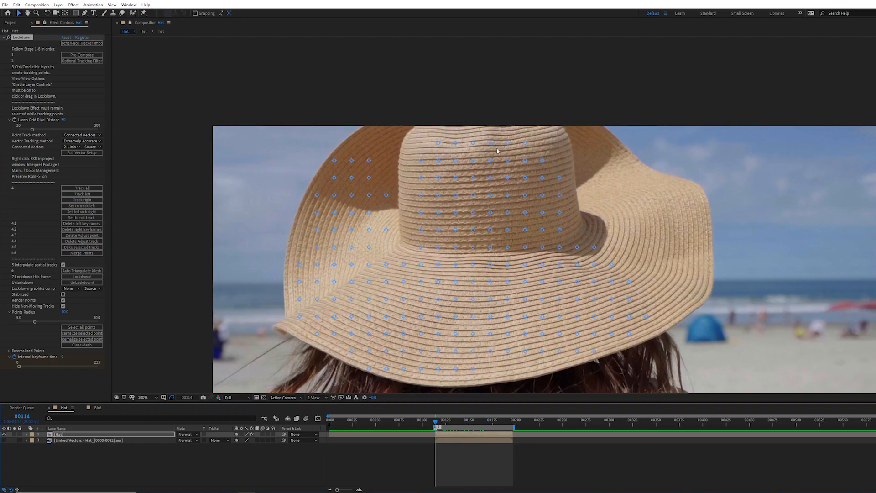
key(space)
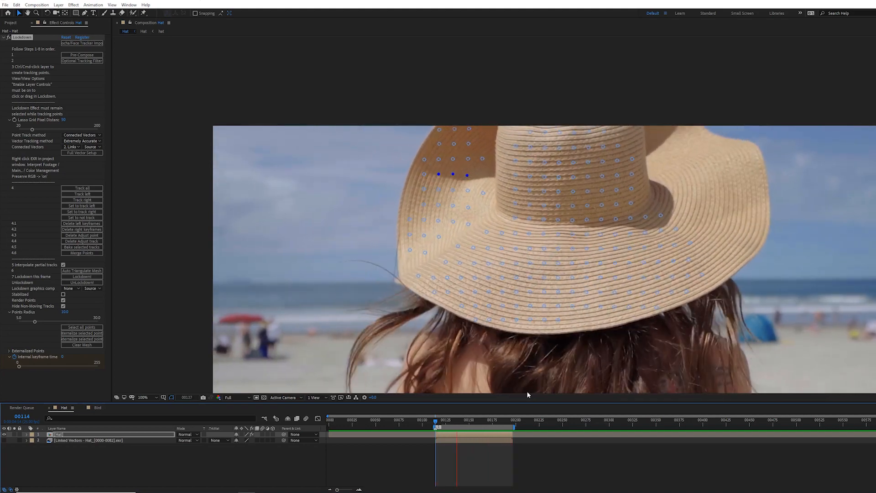
key(space)
mouse_move(500, 420)
mouse_down()
mouse_move(511, 421)
mouse_move(498, 423)
mouse_up()
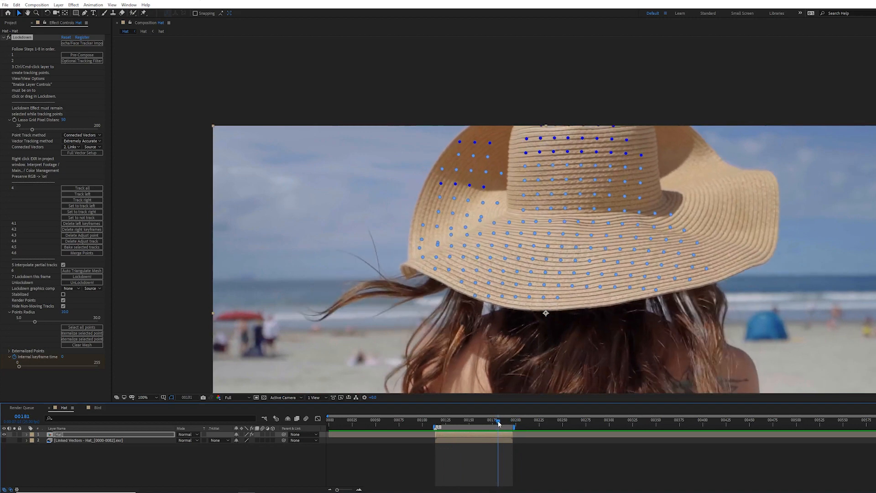
Step: Add three rows of extra tracking points across the hat's crown at frame 00181 and track them all
scroll(563, 155, up, 1)
drag(565, 147, 411, 294)
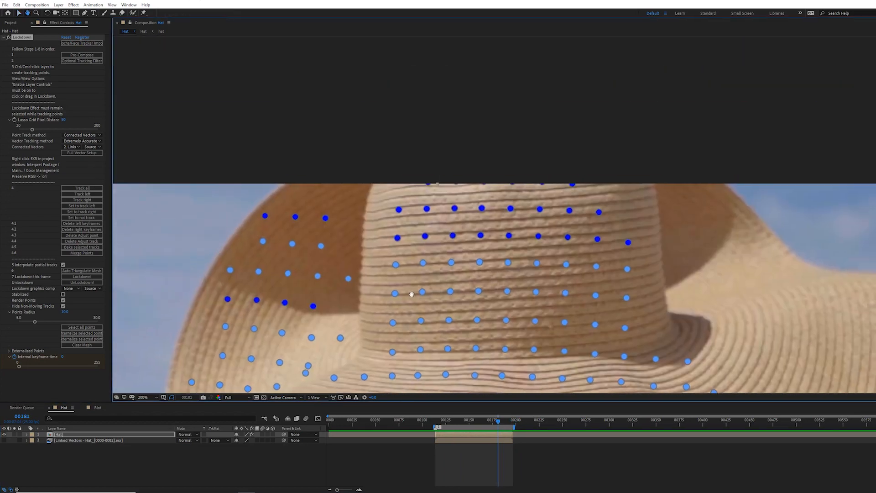
ctrl+click(413, 225)
ctrl+click(438, 222)
ctrl+click(497, 220)
ctrl+click(609, 229)
ctrl+click(614, 192)
ctrl+click(560, 194)
ctrl+click(518, 194)
ctrl+click(476, 192)
ctrl+click(433, 195)
ctrl+click(384, 198)
ctrl+click(494, 247)
ctrl+click(467, 248)
ctrl+click(436, 249)
ctrl+click(407, 250)
click(82, 188)
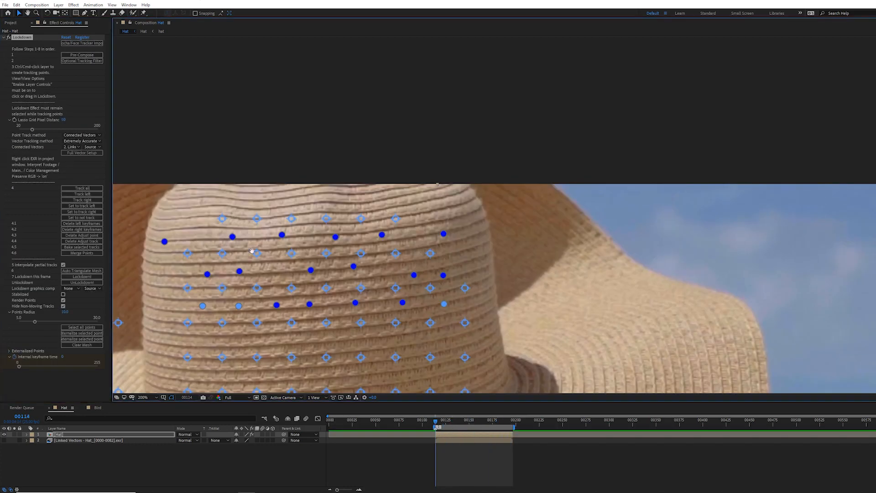
Step: Nudge one crown point into place and turn off Interpolate partial tracks
scroll(252, 250, down, 2)
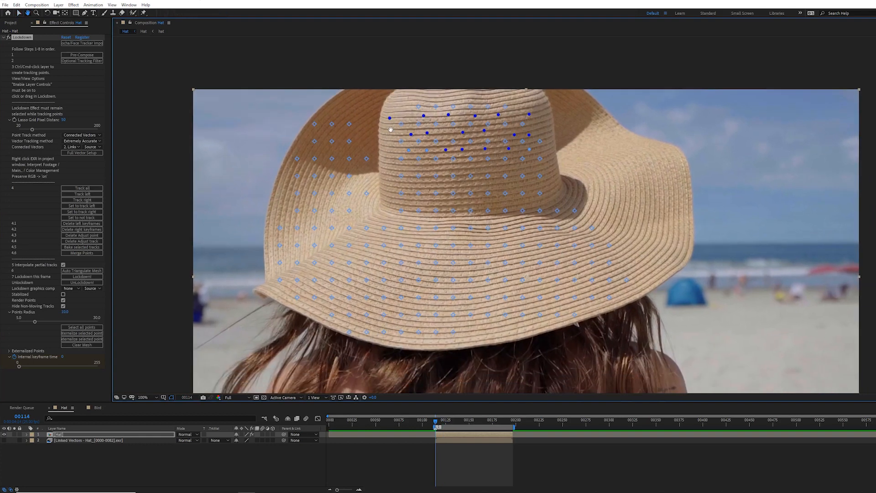
drag(390, 130, 384, 124)
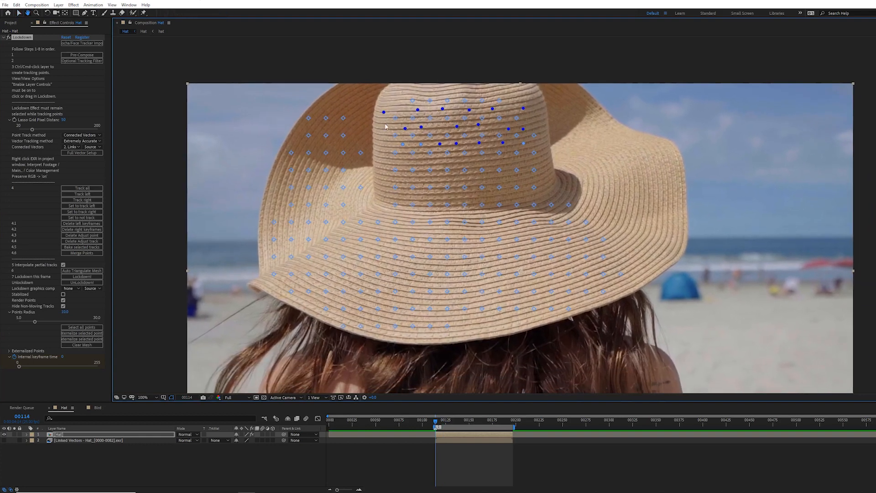
click(63, 266)
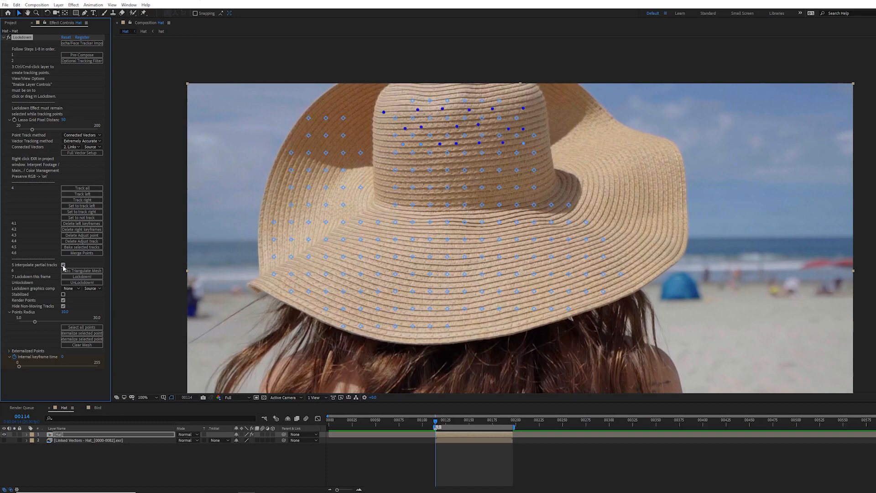
Step: Play back the Hat composition's tracks and briefly check the Bird composition before returning to Hat
click(374, 458)
key(space)
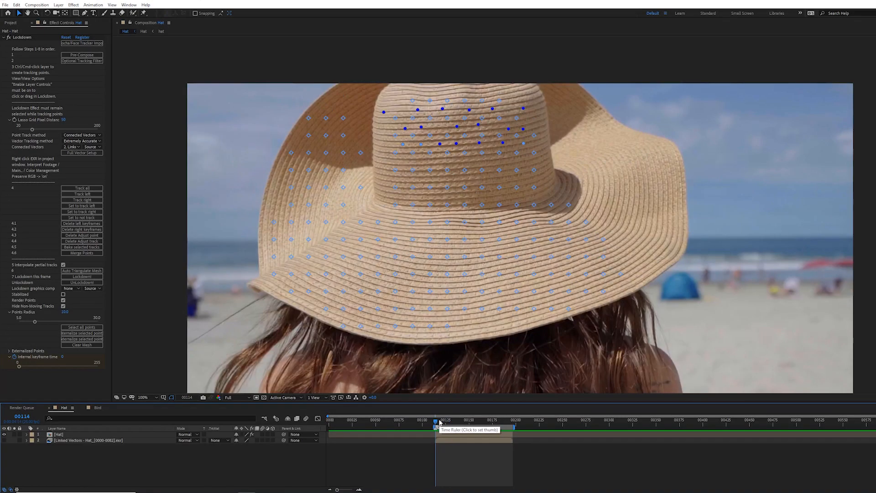
click(98, 408)
ctrl+click(392, 168)
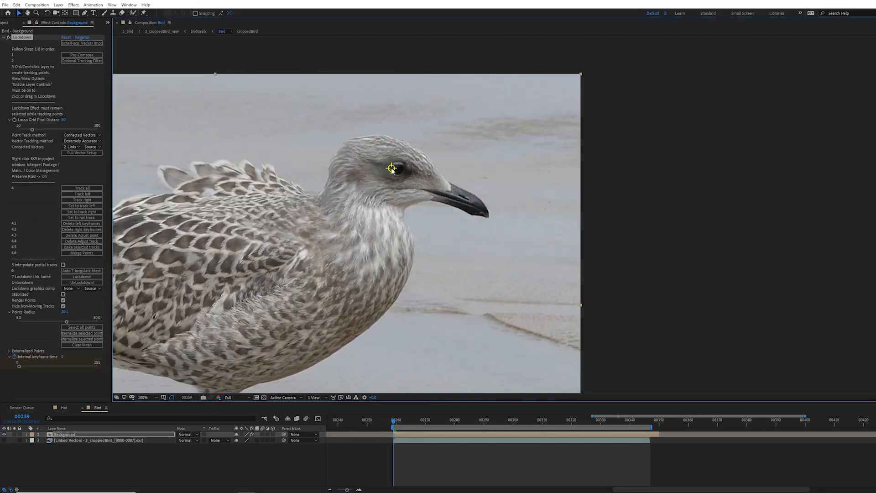
click(72, 408)
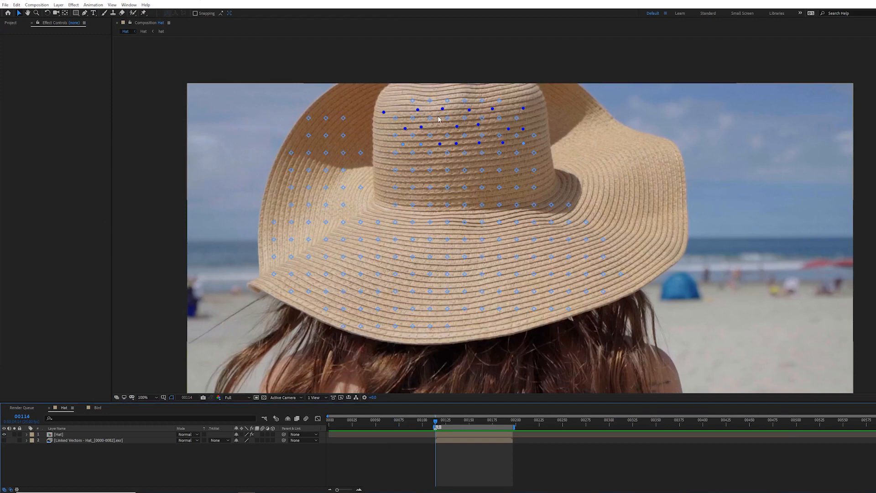
Step: In the Graphics composition at frame 00127, reposition crown mesh points, undoing one misplaced drag
scroll(438, 119, up, 1)
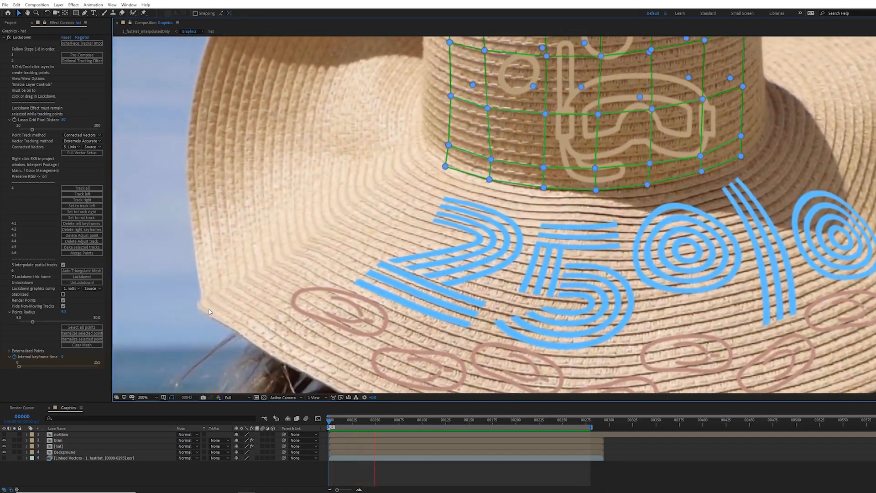
scroll(379, 145, up, 3)
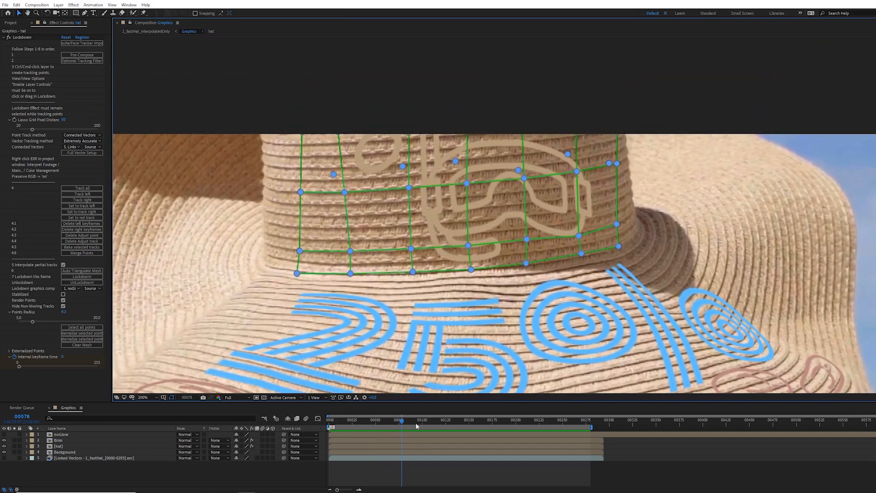
drag(403, 422, 447, 433)
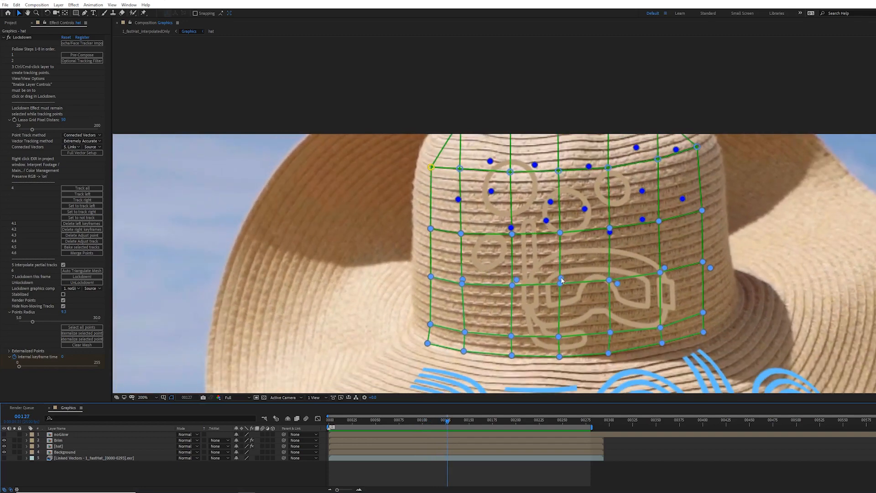
click(455, 243)
drag(460, 233, 484, 234)
mouse_move(471, 203)
mouse_down()
mouse_move(452, 233)
mouse_move(475, 223)
mouse_move(461, 213)
mouse_up()
key(ctrl+z)
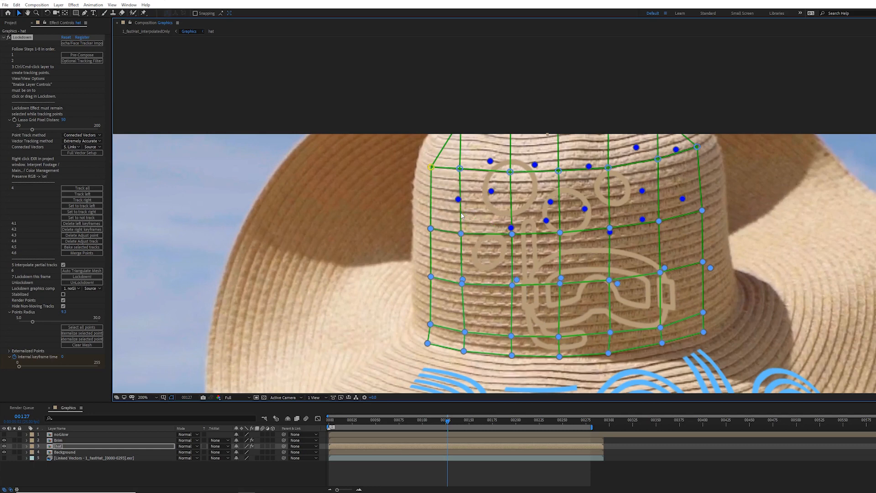
drag(462, 279, 478, 266)
Step: Scrub and play the Graphics composition to review how the mesh follows the crown
drag(447, 420, 346, 421)
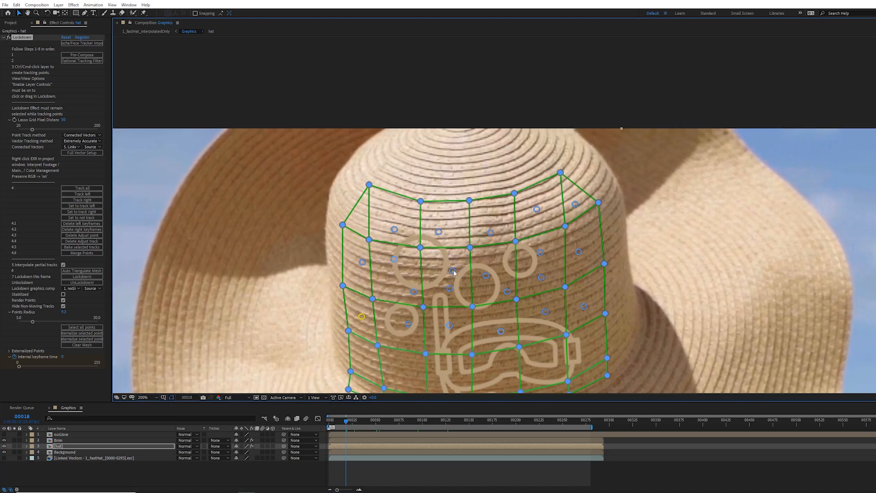
key(space)
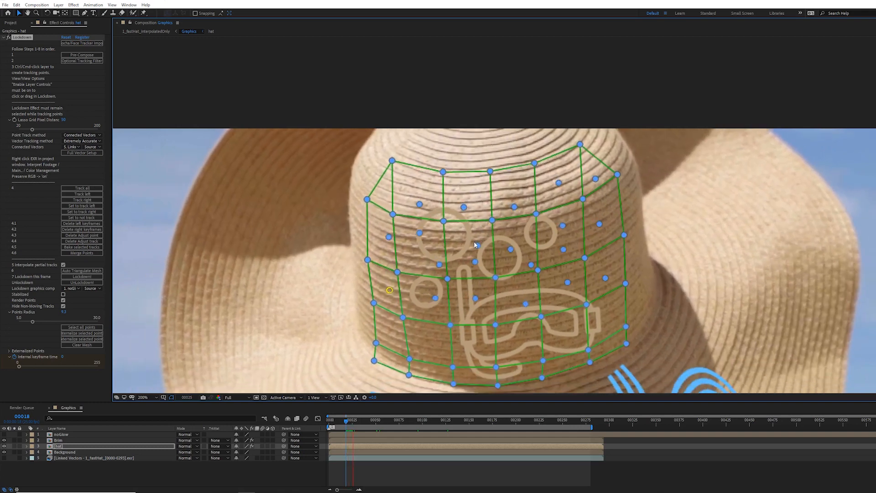
key(space)
click(529, 187)
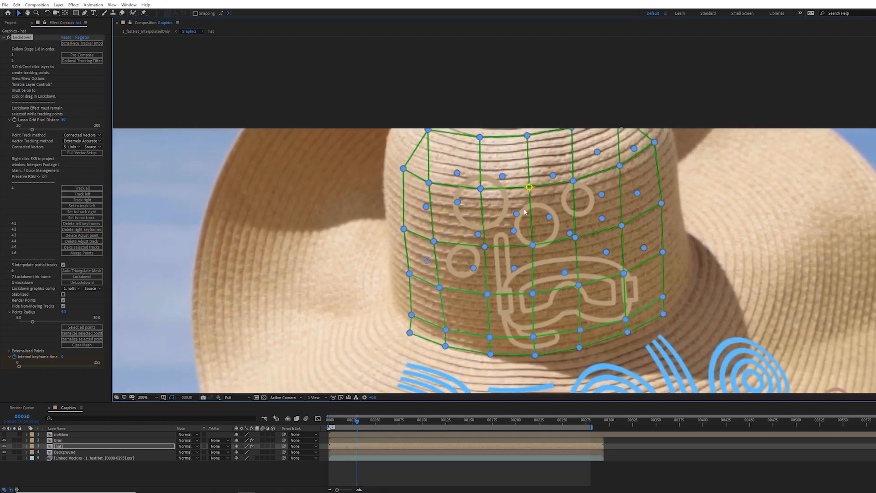
key(space)
key(space)
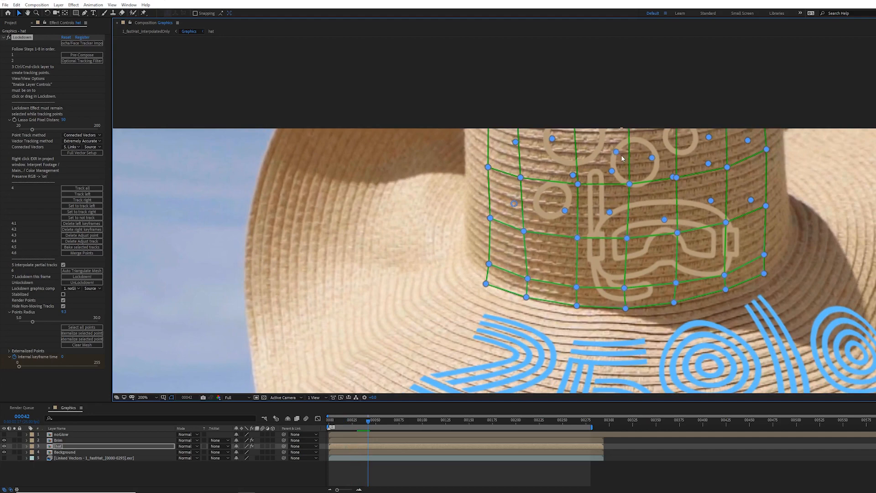
key(space)
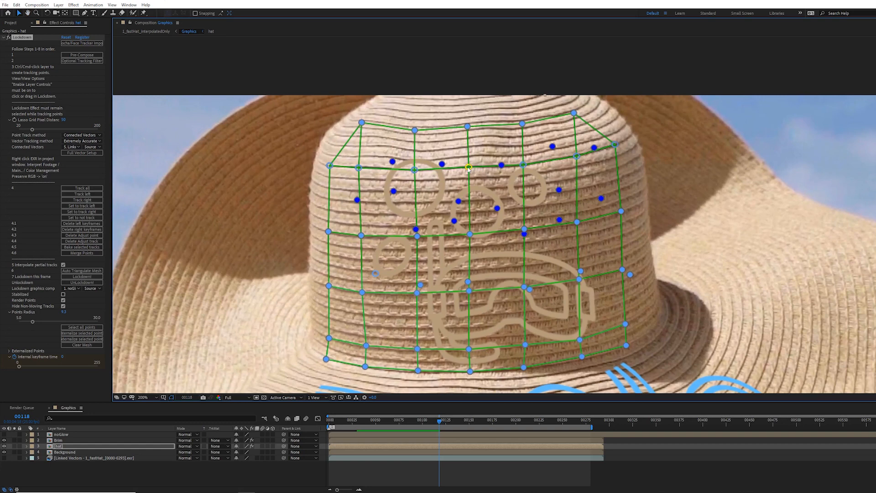
Step: Nudge a crown mesh point into alignment at frame 00118
drag(469, 167, 470, 168)
key(period)
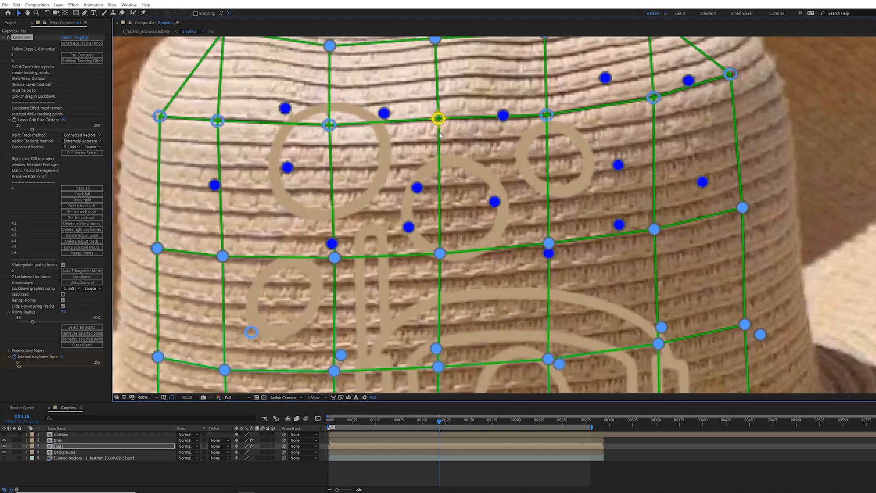
key(comma)
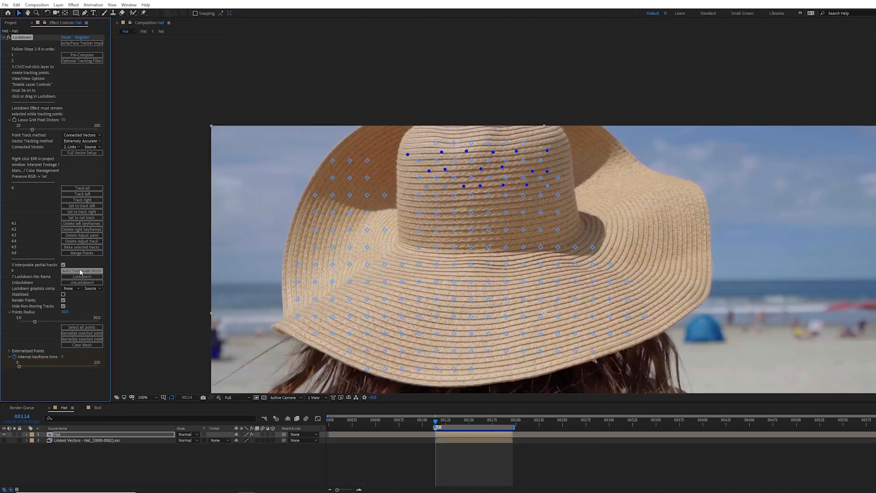
Step: Select all tracking points on the hat and bake the selected tracks
mouse_move(441, 422)
mouse_down()
mouse_move(497, 428)
mouse_move(438, 426)
mouse_up()
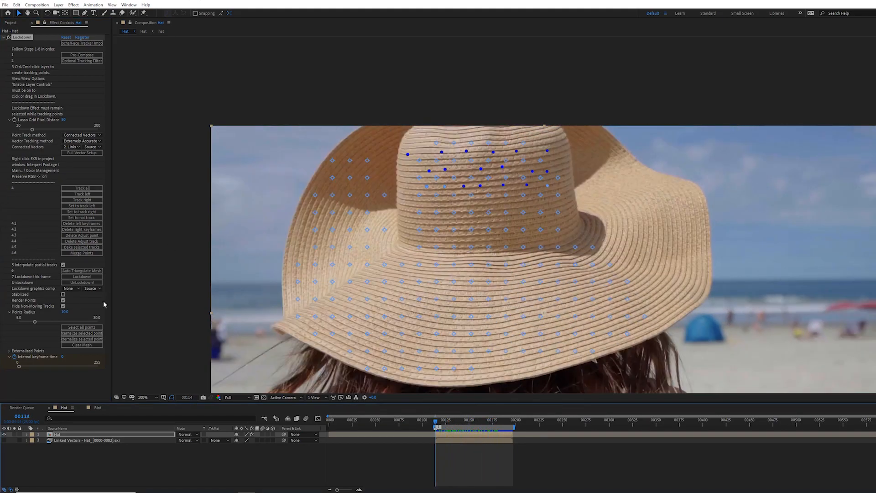
click(89, 328)
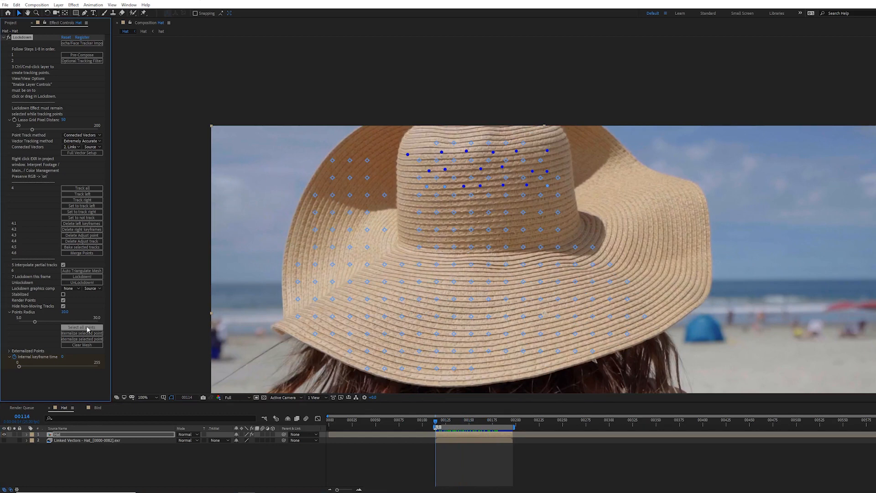
click(92, 251)
Step: Play back the baked tracks and turn off Interpolate partial tracks
key(space)
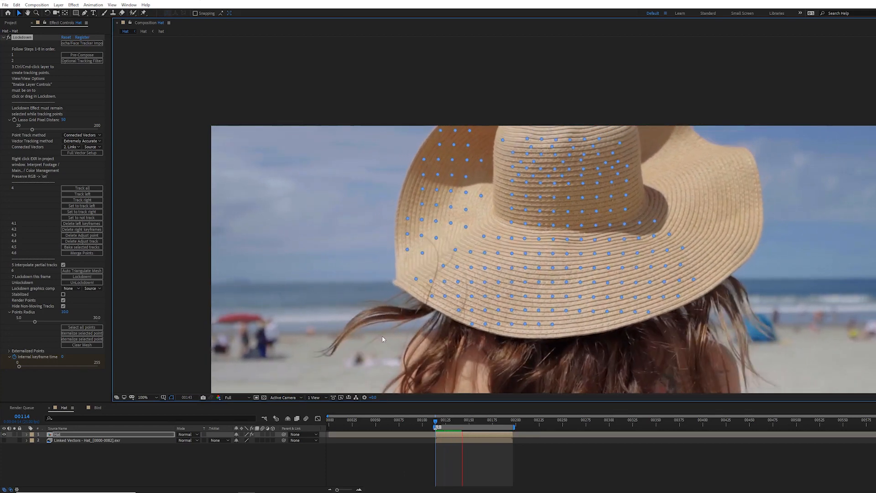
key(space)
click(63, 265)
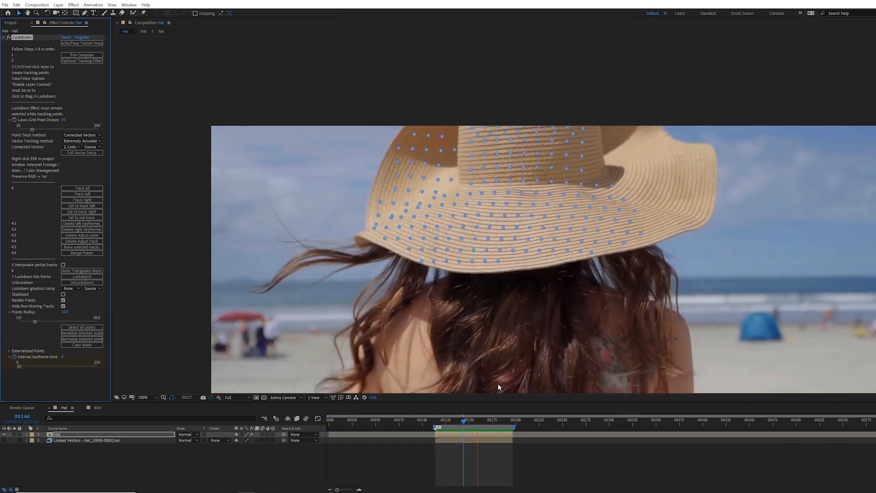
Step: Select the hat's points and auto-triangulate a mesh at frame 00114
click(436, 426)
drag(423, 287, 404, 227)
click(100, 270)
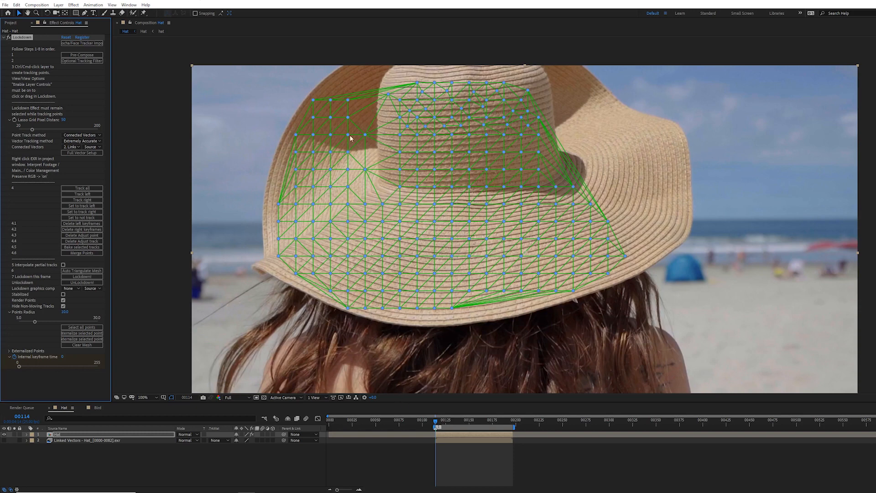
Step: Trim stray triangles from the mesh edges around the crown and brim, then play the mesh back
mouse_move(435, 423)
mouse_down()
mouse_move(468, 422)
mouse_move(441, 424)
mouse_up()
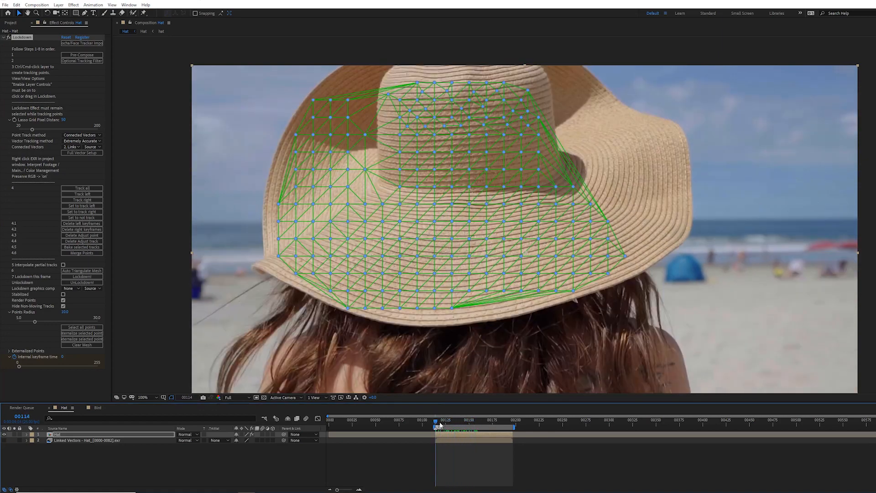
click(371, 91)
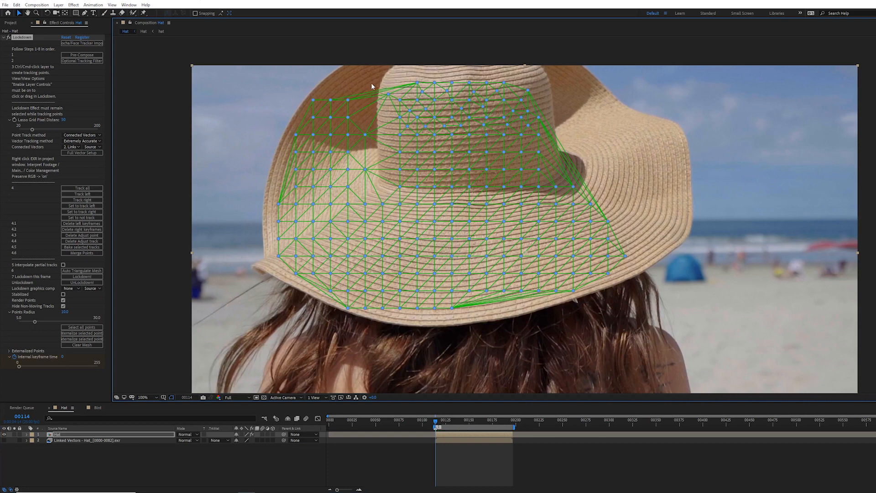
drag(383, 170, 384, 187)
drag(283, 182, 287, 190)
drag(587, 122, 545, 181)
drag(503, 319, 476, 297)
key(space)
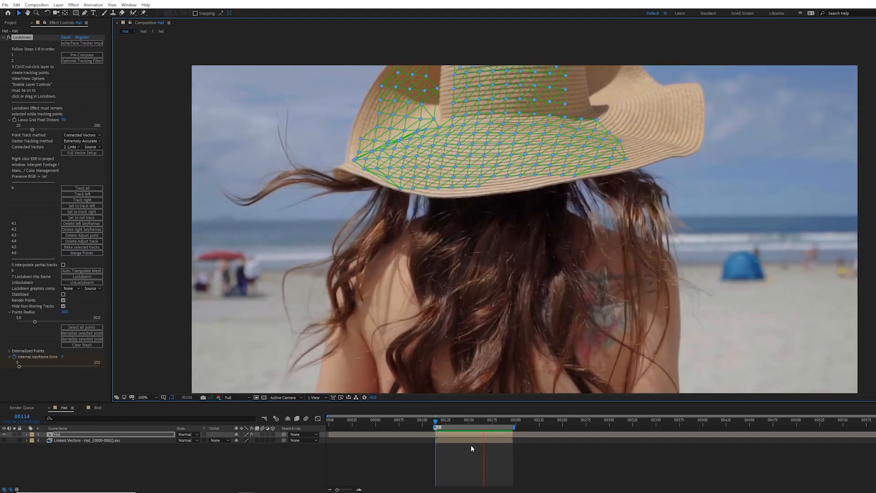
key(space)
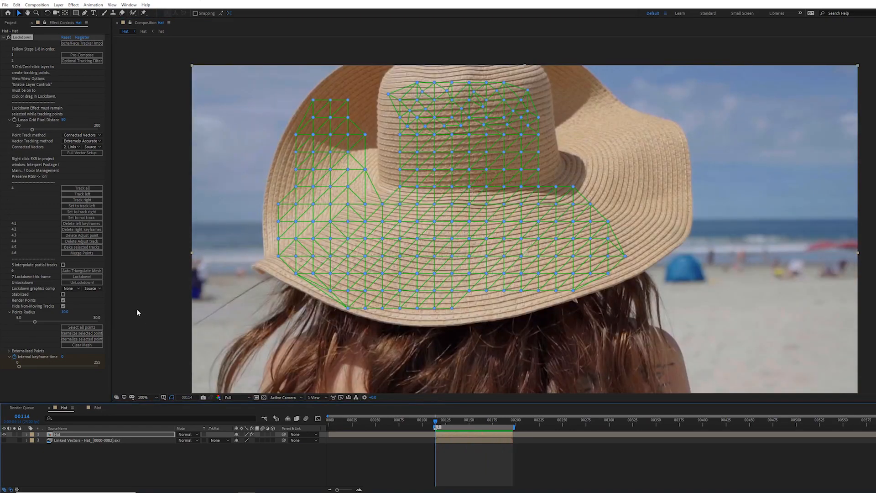
Step: Lock down the Hat layer at frame 00114 and play the stabilized result
click(93, 277)
click(76, 436)
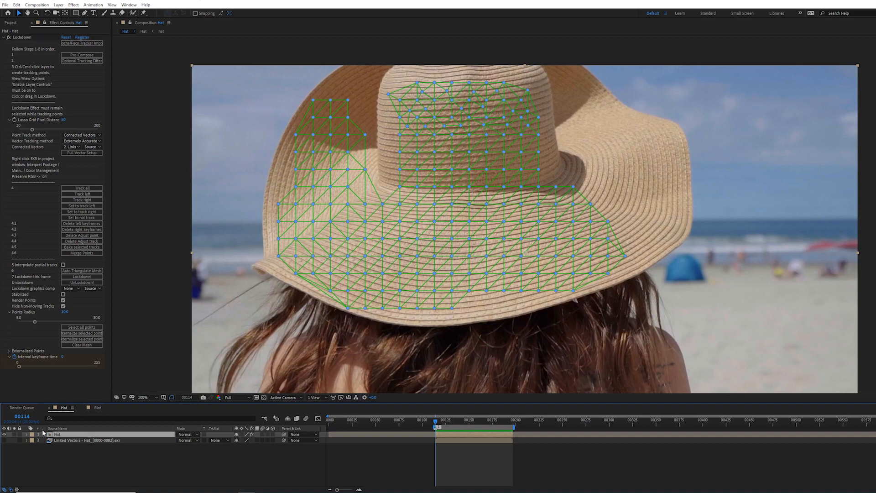
click(54, 441)
click(57, 435)
click(28, 39)
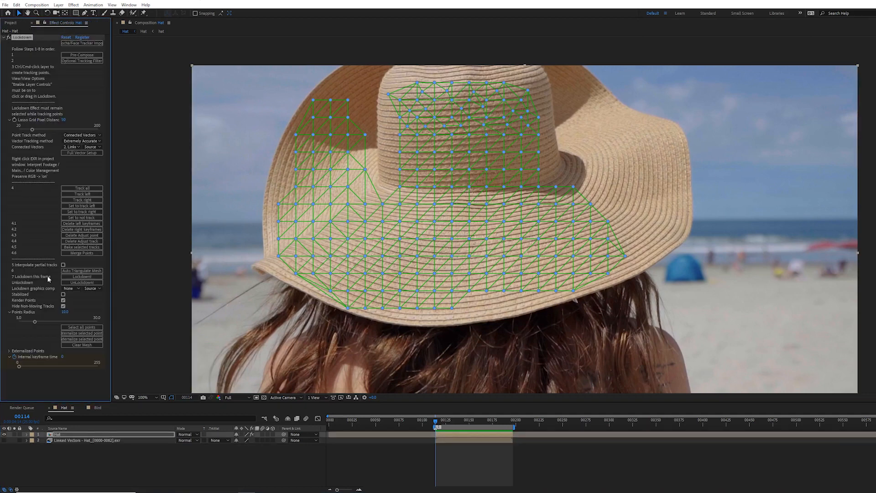
click(65, 276)
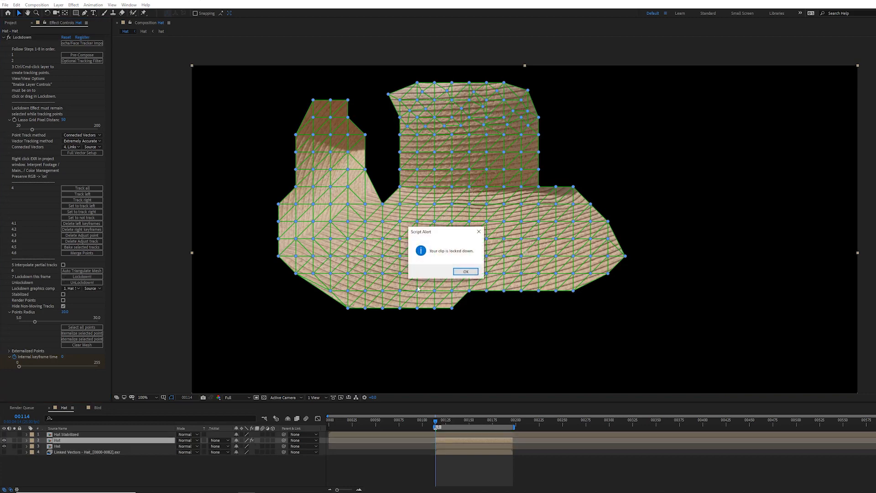
click(465, 272)
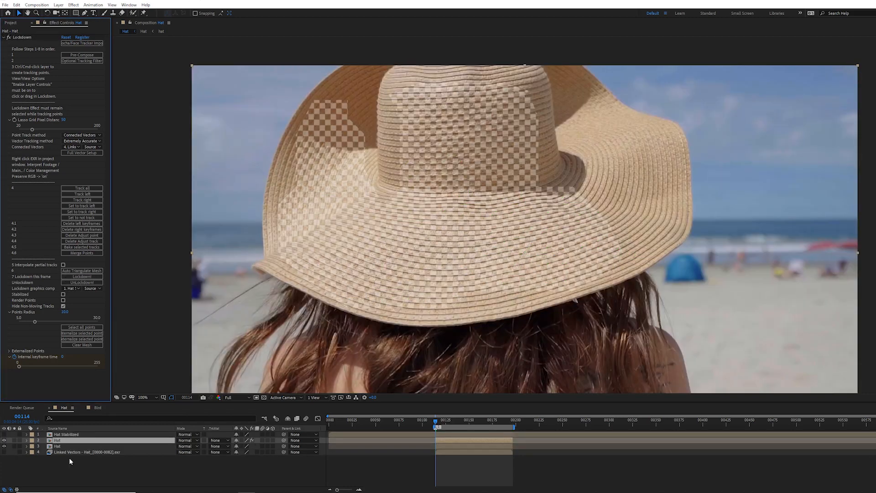
key(space)
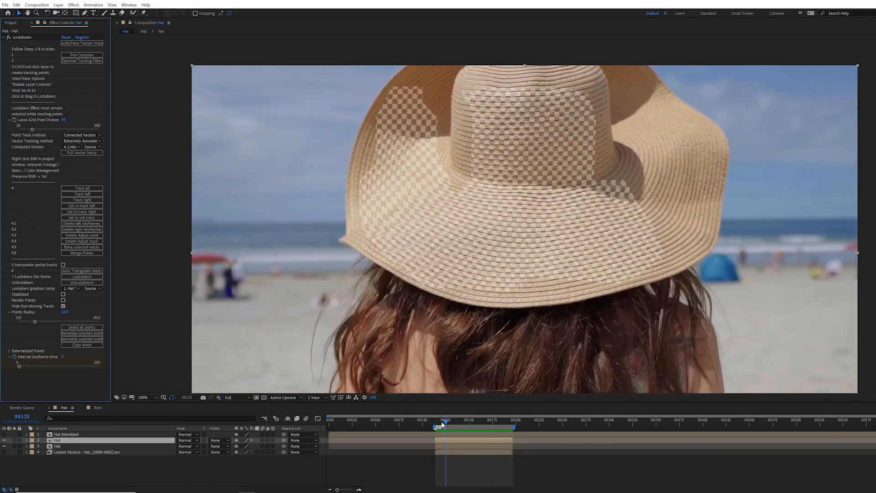
key(space)
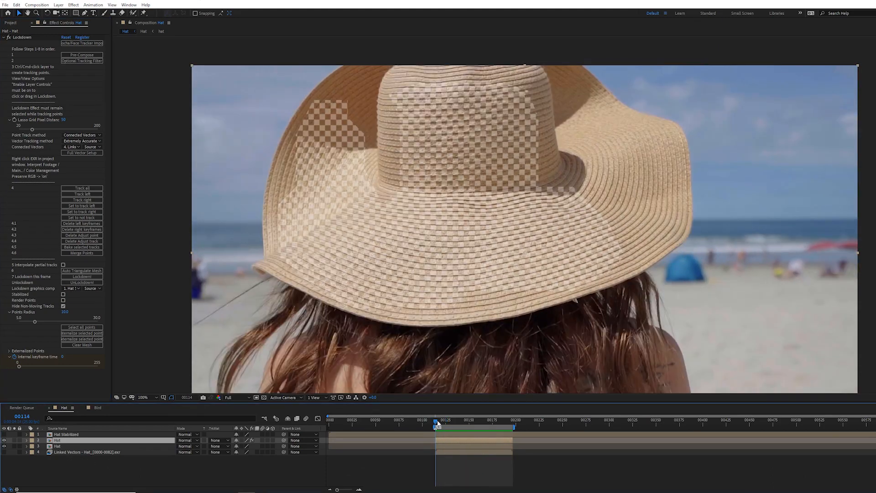
Step: Solo the original Hat layer and set its opacity to 50%
click(58, 446)
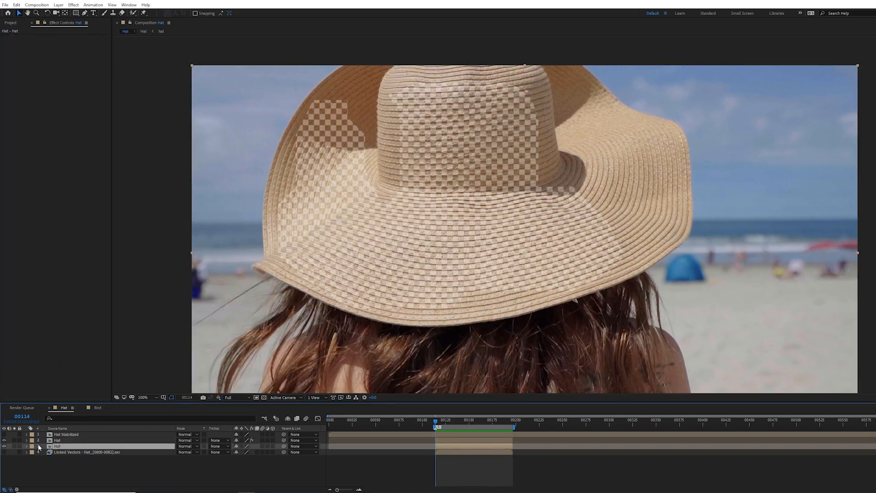
click(15, 447)
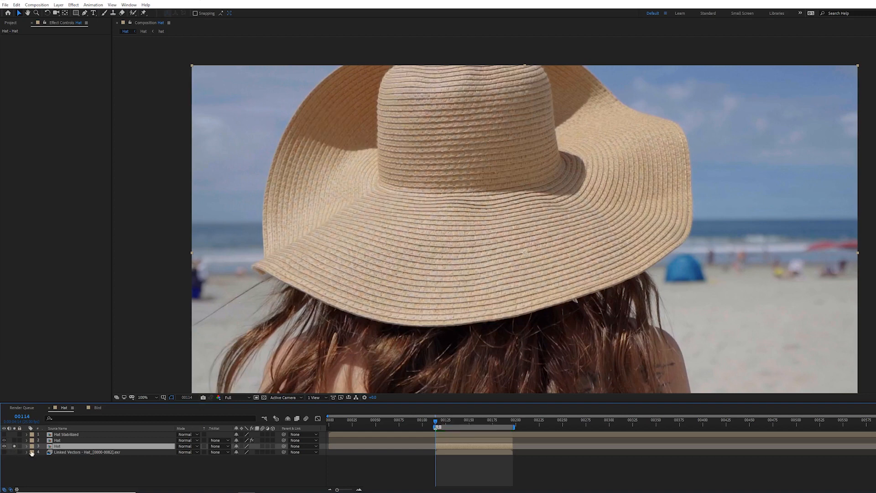
key(t)
click(238, 452)
key(Return)
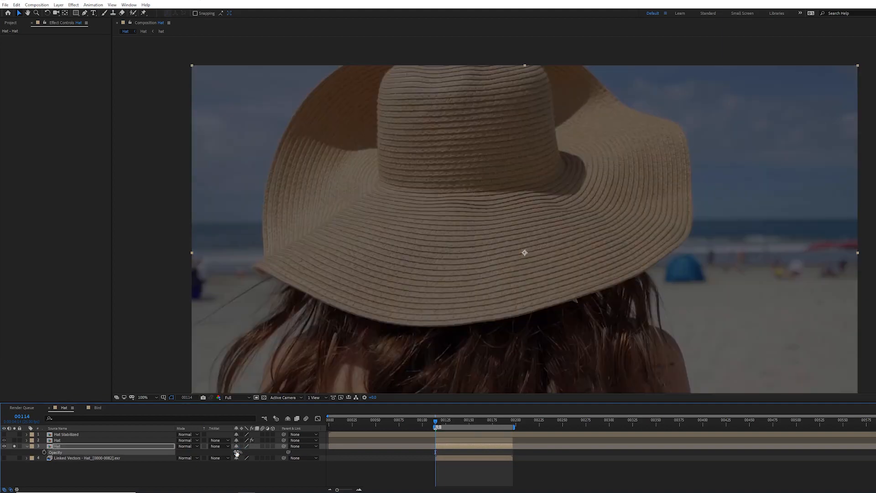
Step: Solo the locked-down hat layer as well to compare it over the dimmed original
click(14, 441)
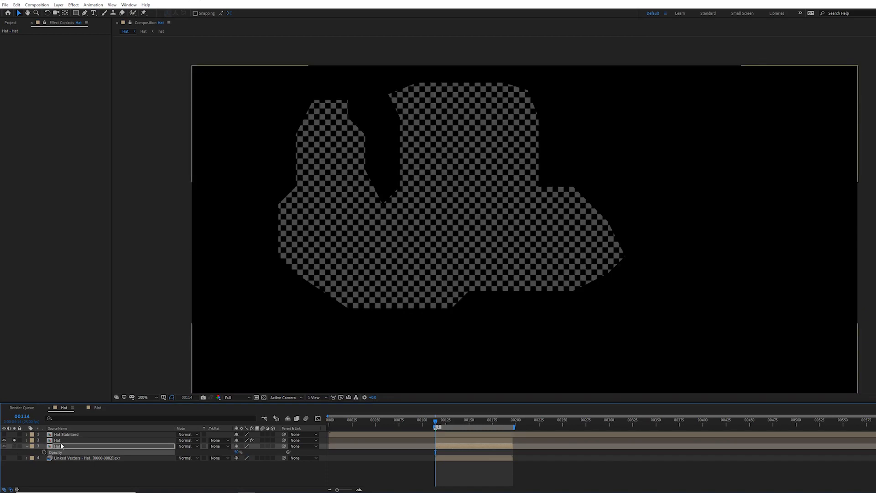
click(60, 440)
click(22, 38)
mouse_move(440, 425)
mouse_down()
mouse_move(506, 434)
mouse_move(435, 426)
mouse_up()
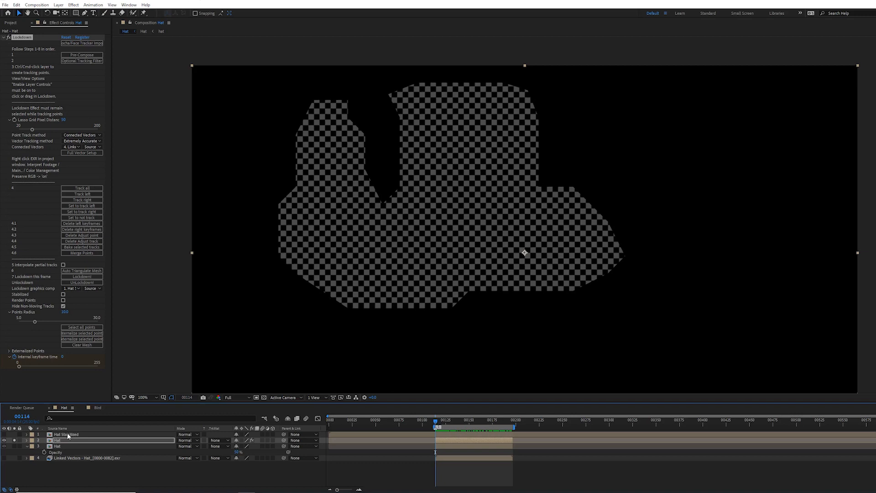
click(14, 439)
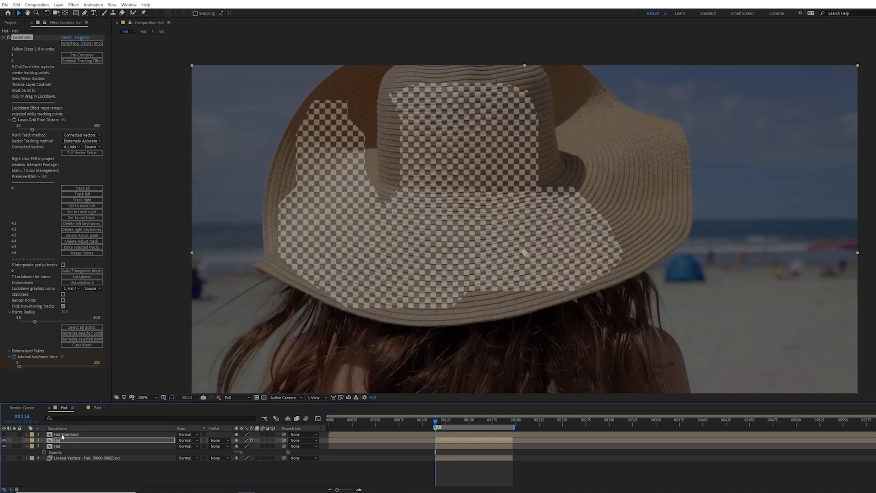
Step: Open the Hat Stabilized precomp and hide its Checkerboard layer
double_click(62, 433)
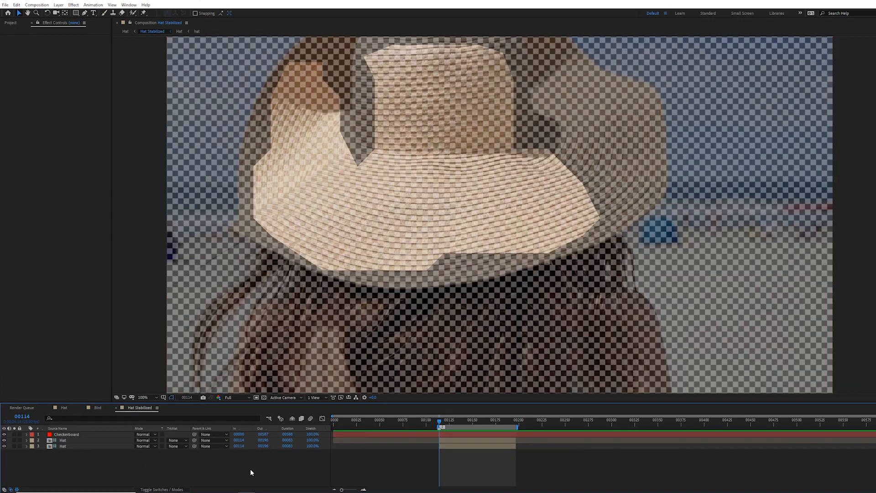
click(130, 433)
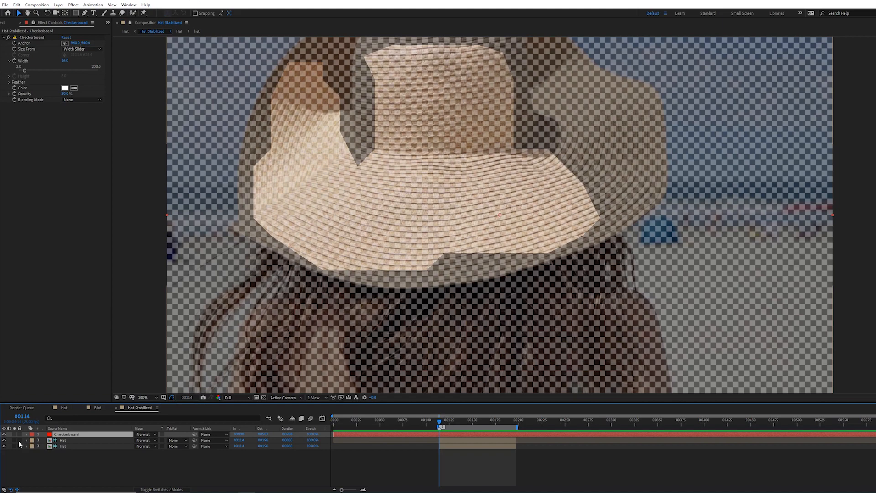
click(4, 434)
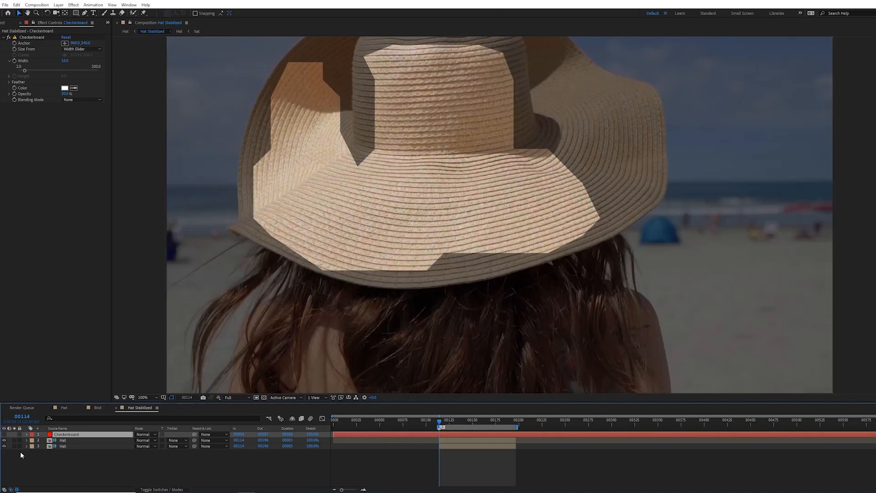
Step: Solo the bottom Hat layer and enable time remapping on it at frame 00114
click(14, 445)
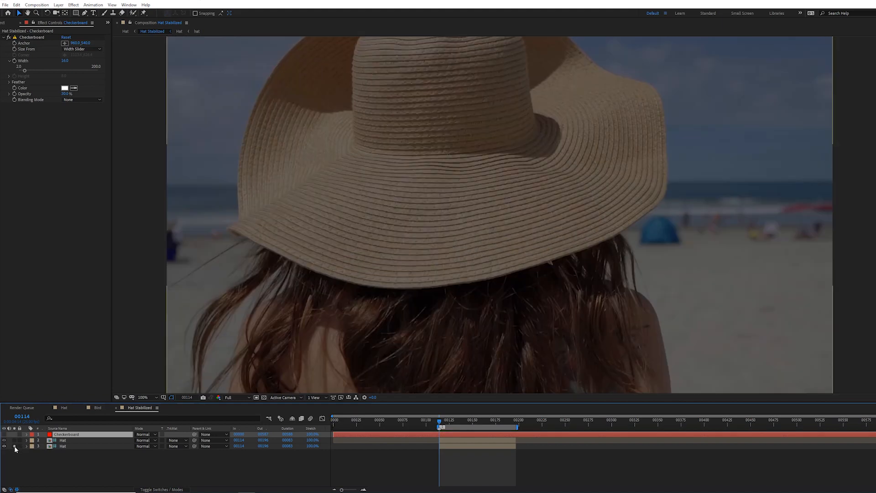
click(58, 447)
key(ctrl+alt+t)
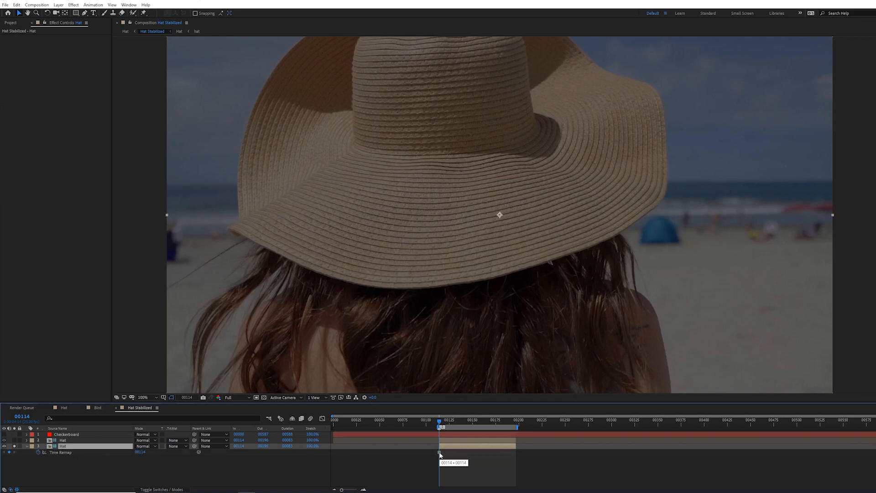
mouse_move(439, 422)
mouse_down()
mouse_move(493, 431)
mouse_move(446, 429)
mouse_up()
Step: Select the Lockdown effect on the middle Hat layer and play back the stabilized texture
click(91, 441)
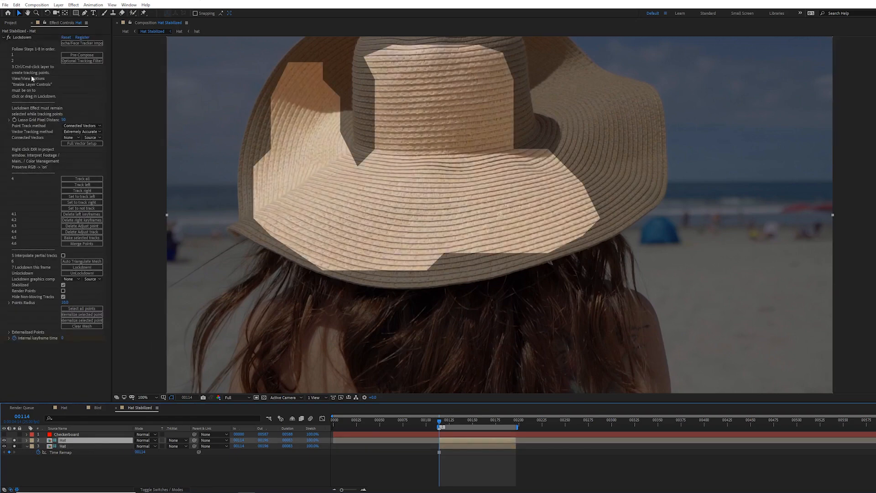
click(24, 38)
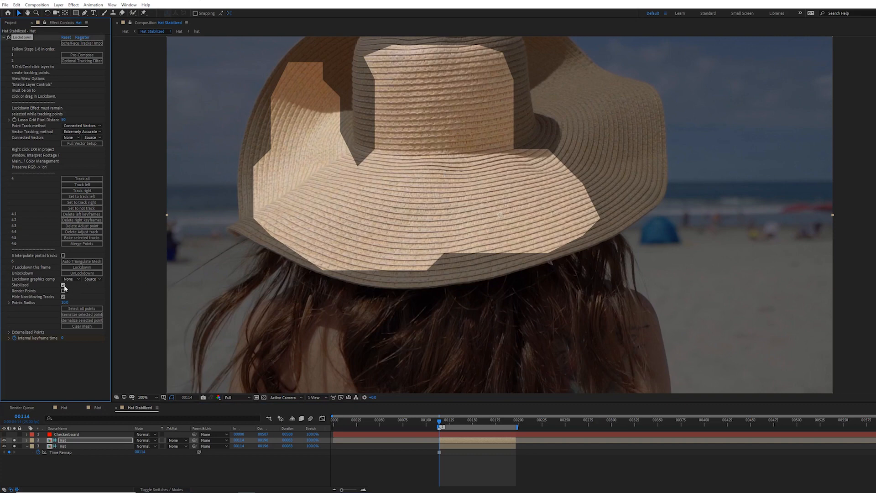
key(space)
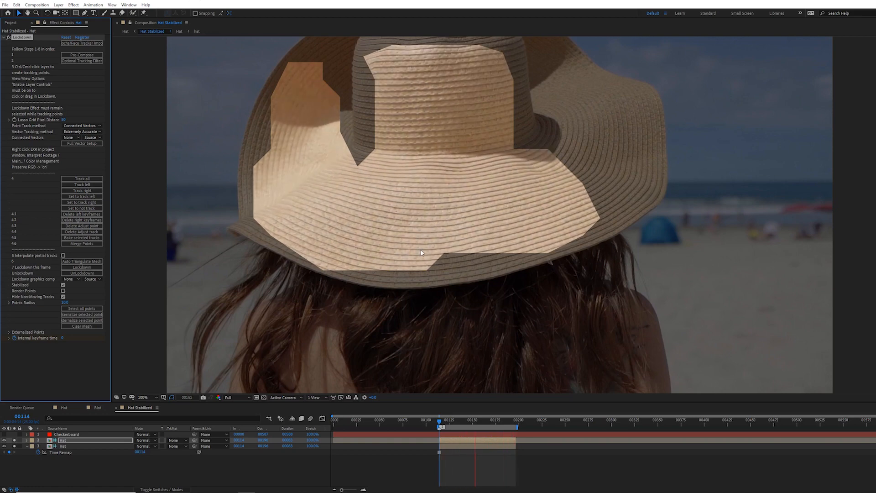
key(space)
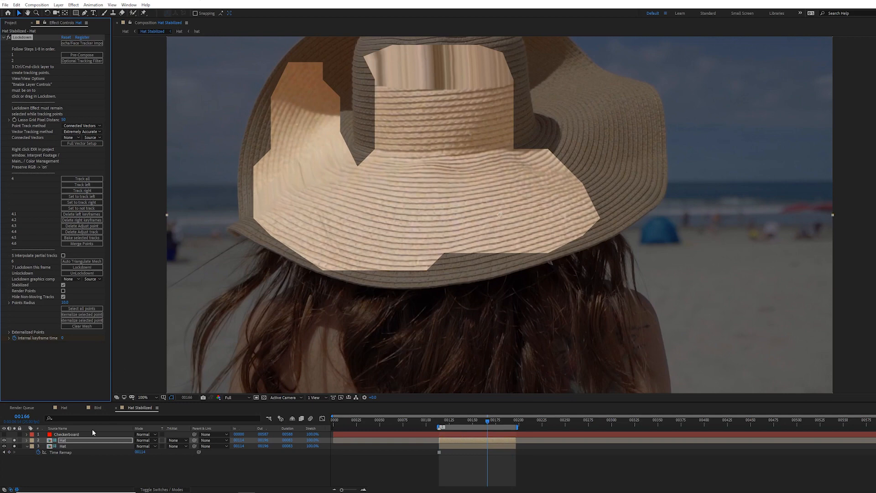
Step: Duplicate the lockdown Hat layer, move the copy up, turn off Stabilized and turn on Render Points
click(74, 440)
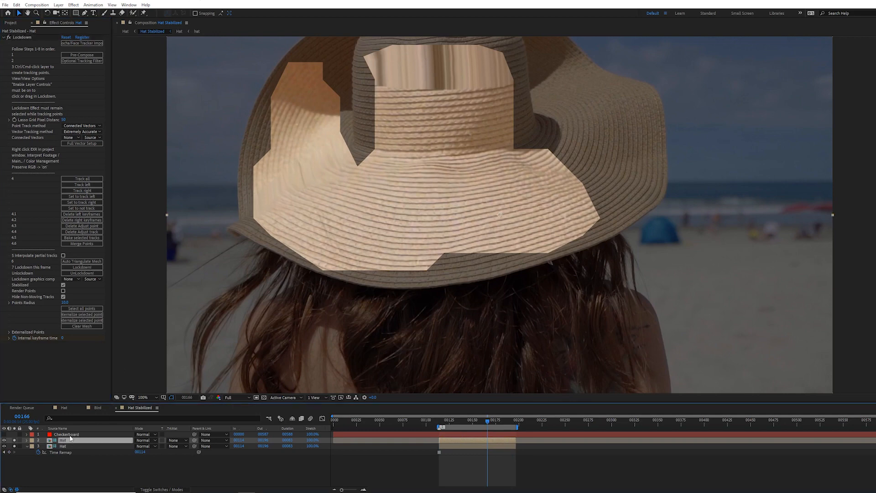
key(ctrl+d)
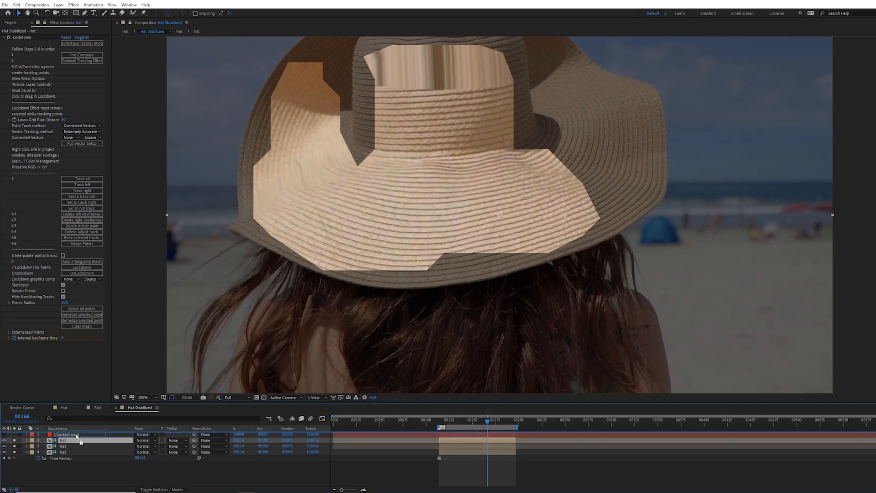
key(ctrl+bracketright)
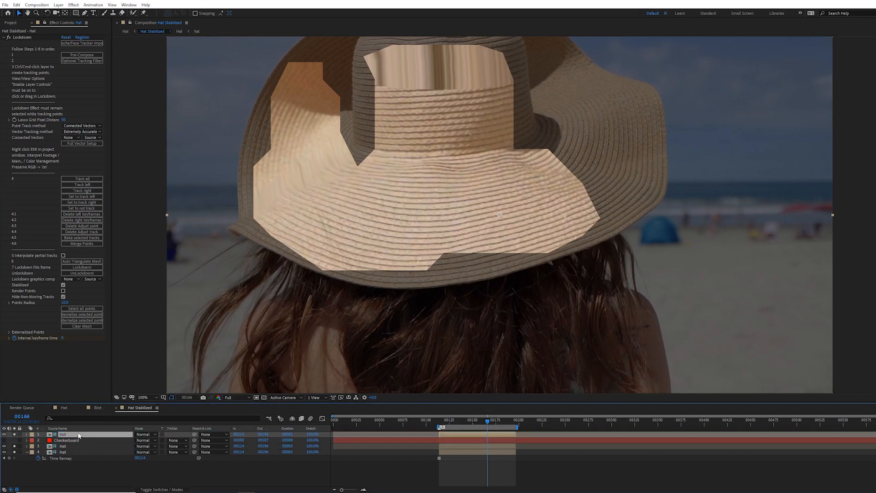
click(63, 285)
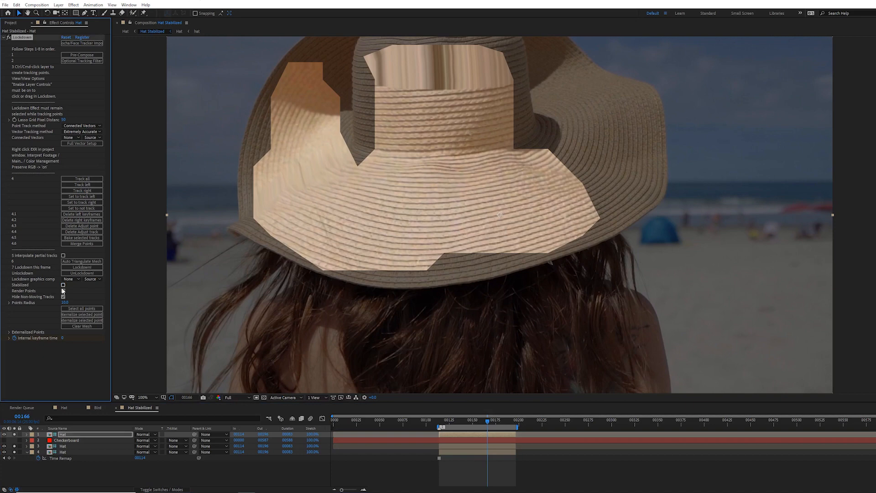
click(62, 290)
drag(386, 115, 391, 162)
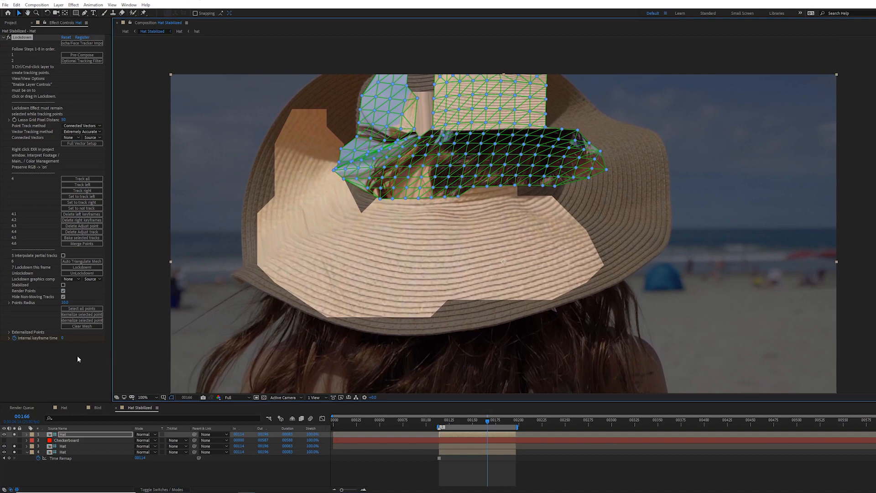
Step: Apply a Transform effect to the duplicated Hat layer and move it above the Lockdown effect
click(75, 5)
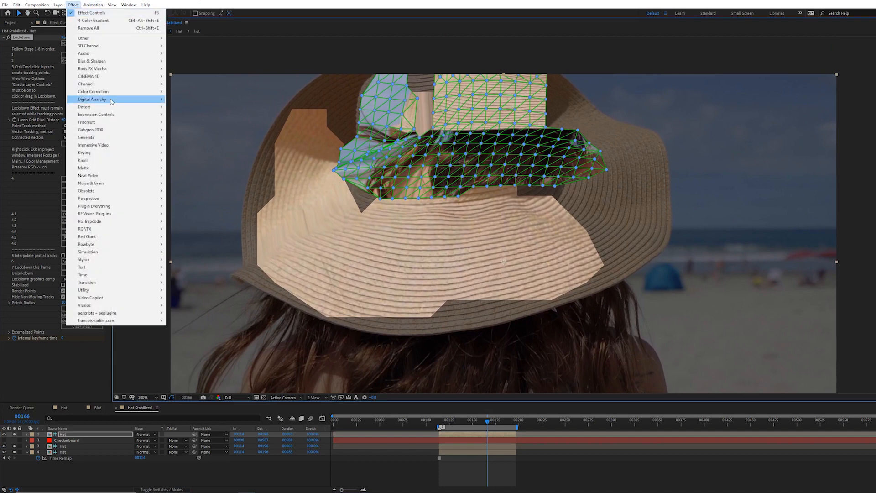
mouse_move(154, 114)
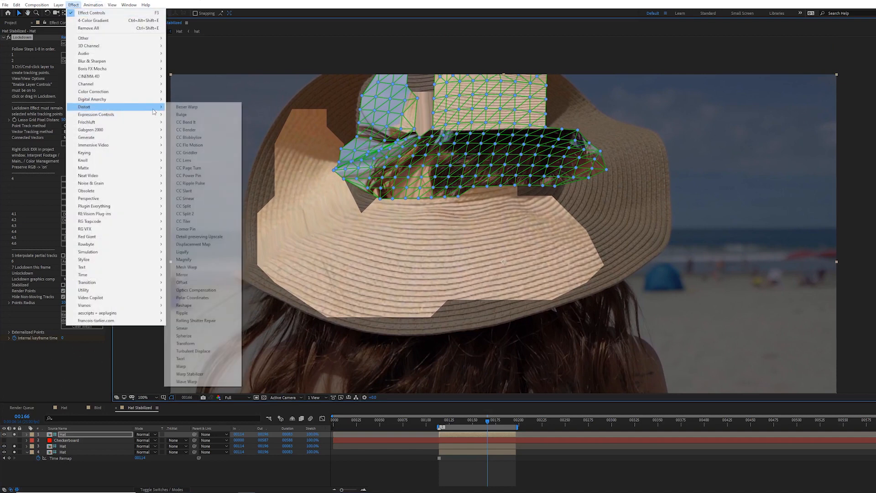
click(185, 343)
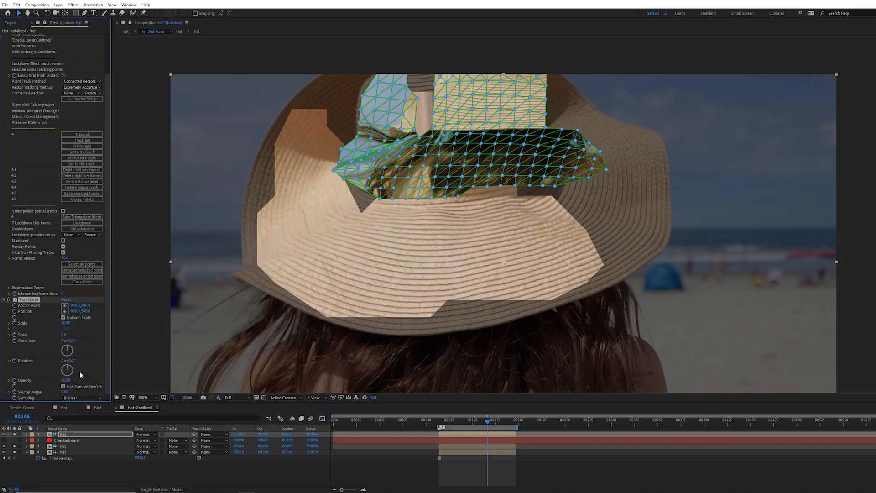
drag(31, 300, 47, 38)
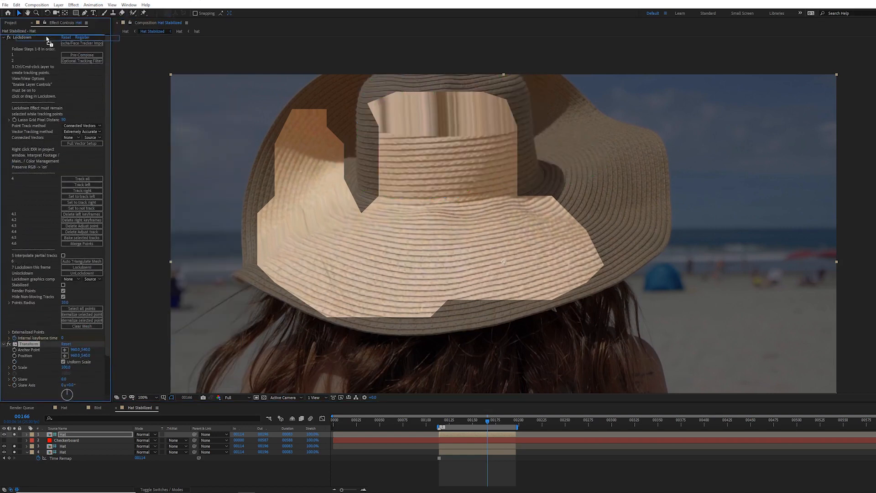
Step: Duplicate the top Hat layer and remove all effects from the new copy
click(65, 436)
key(ctrl+d)
click(66, 441)
key(ctrl+shift+e)
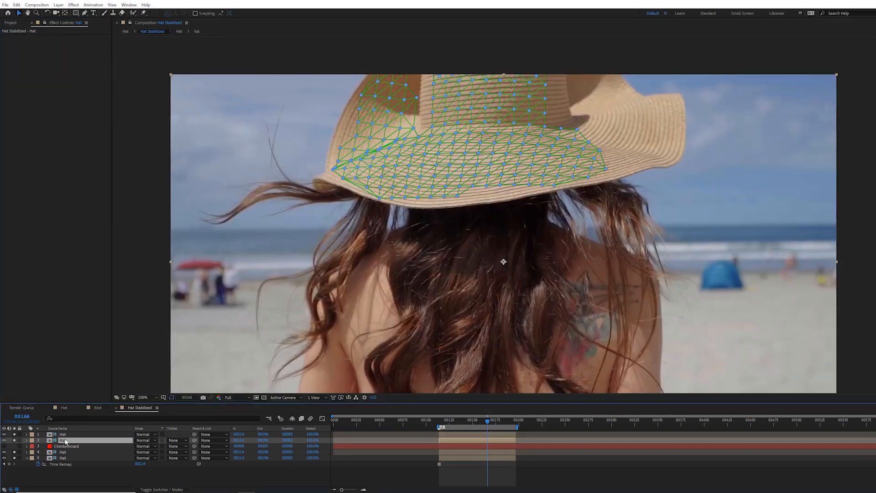
Step: Delete the two duplicated Hat layers from the precomp
shift+click(63, 434)
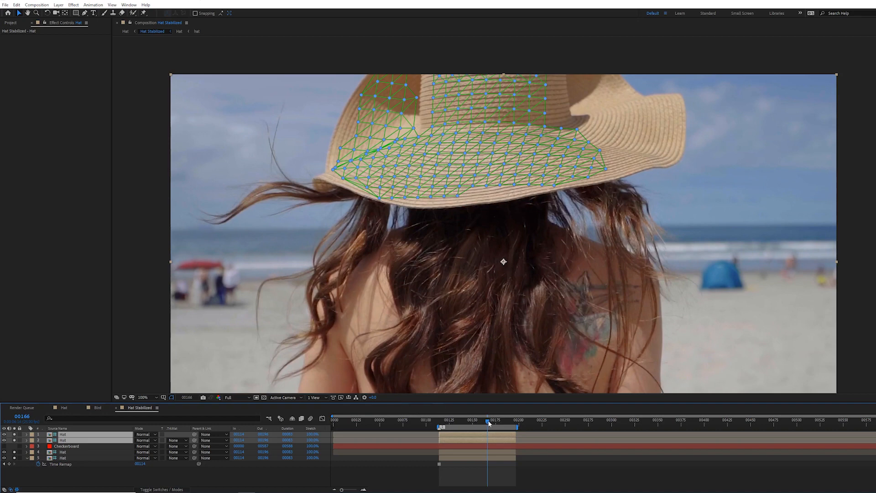
drag(487, 423, 470, 423)
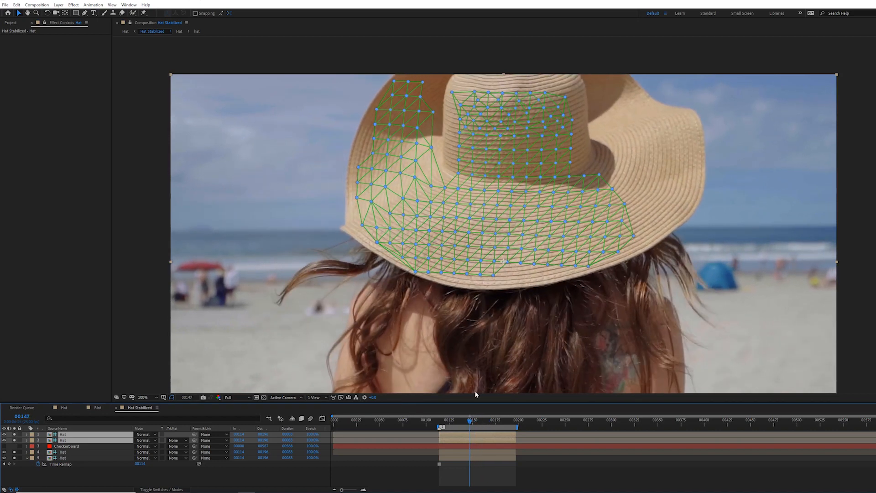
drag(469, 421, 483, 425)
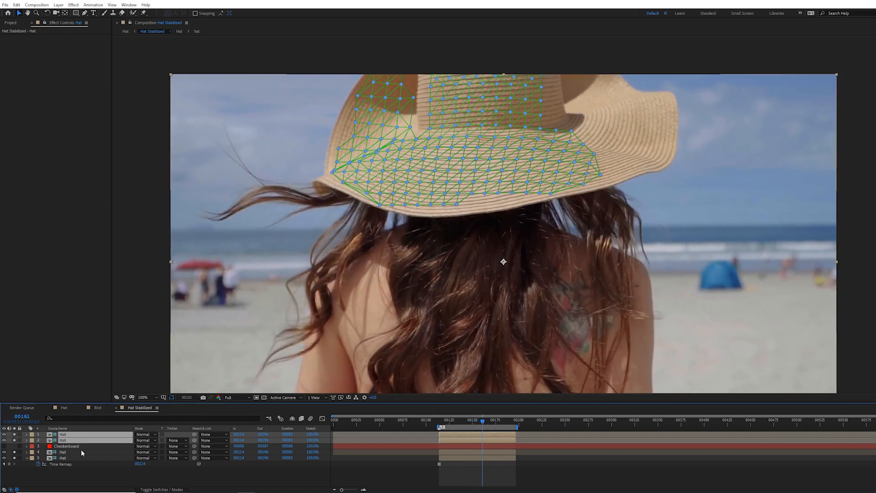
key(Delete)
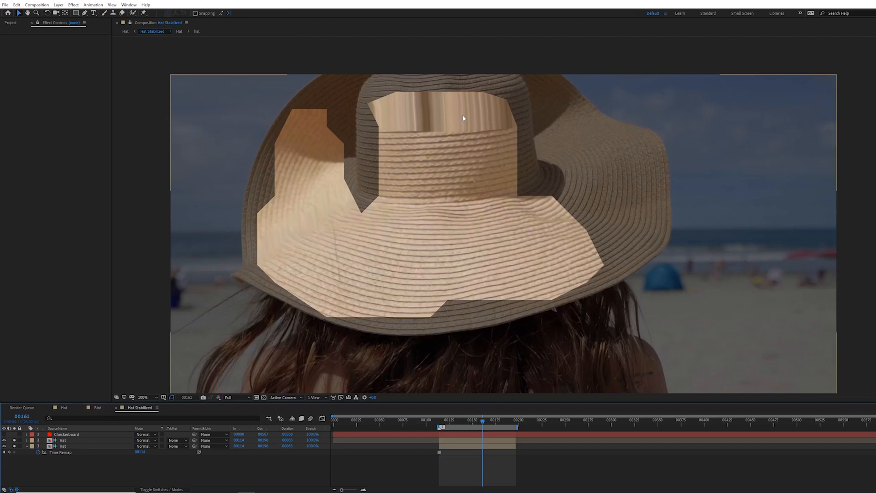
key(ctrl+z)
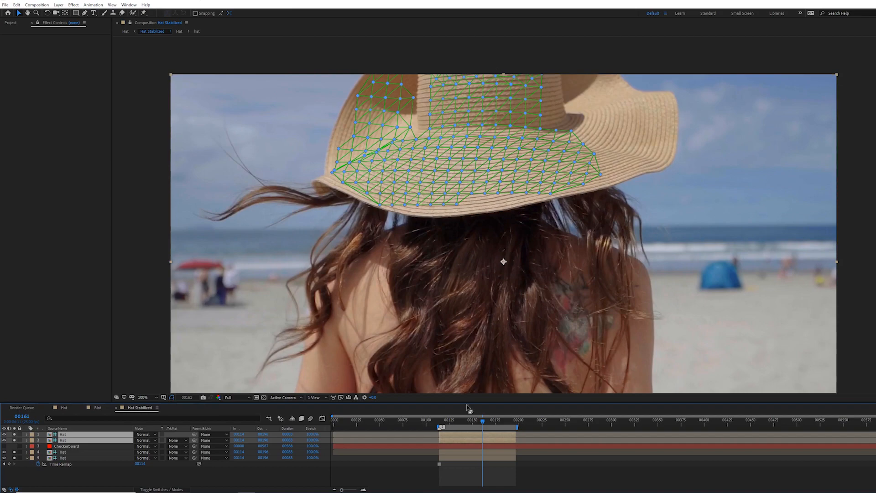
mouse_move(479, 419)
mouse_down()
mouse_move(472, 421)
mouse_move(485, 426)
mouse_up()
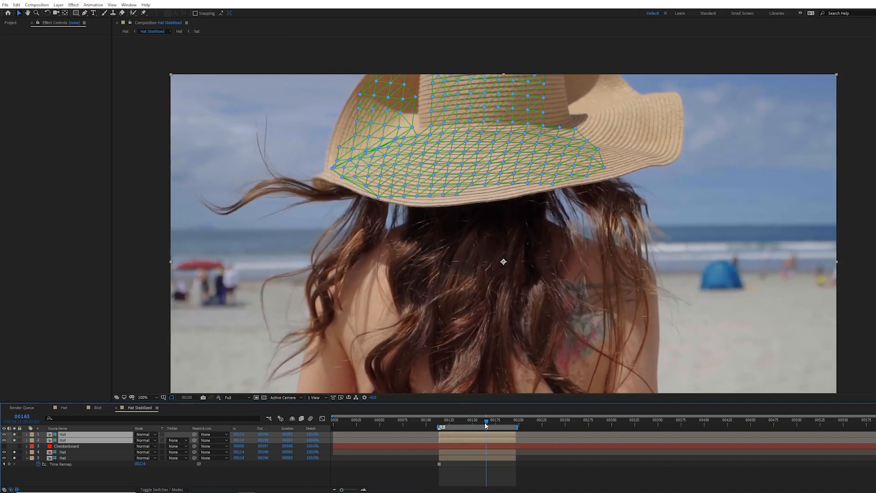
key(Delete)
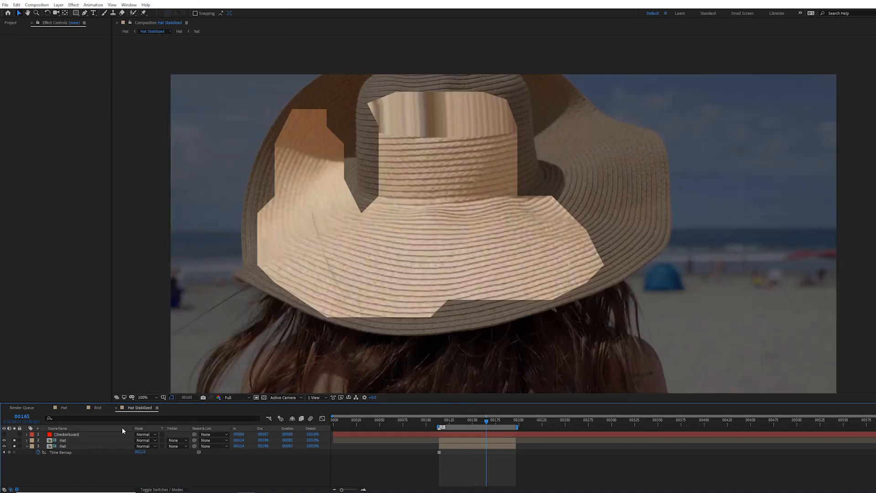
Step: Delete the Checkerboard layer from the Hat Stabilized precomp
click(4, 434)
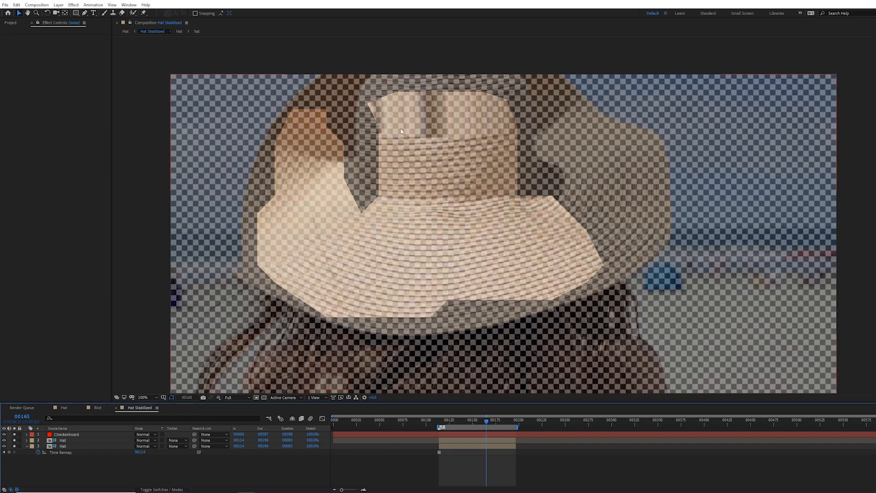
click(83, 437)
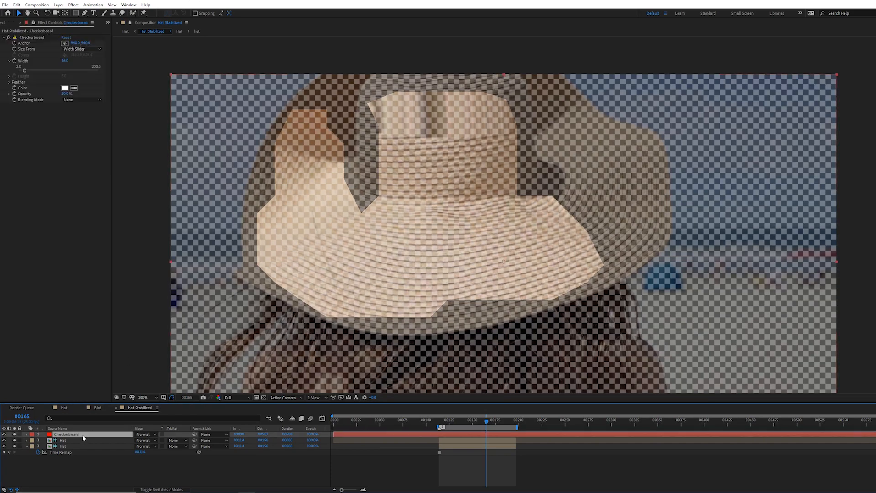
key(Delete)
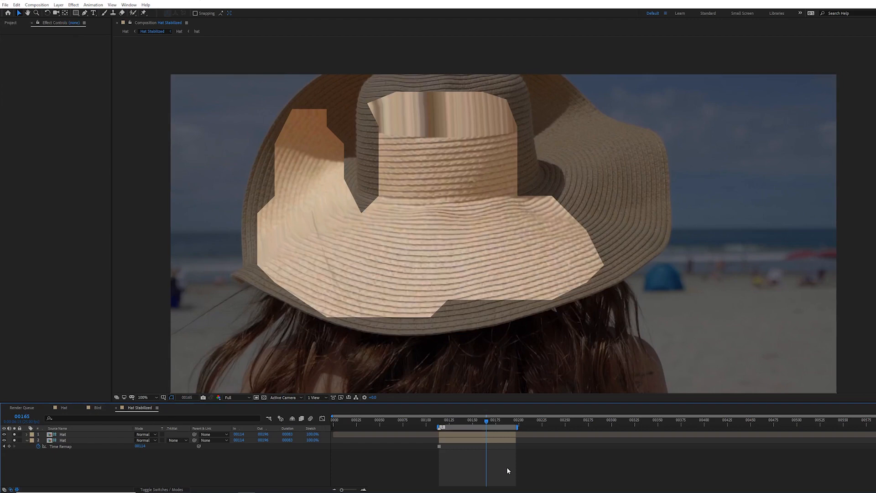
drag(485, 420, 440, 423)
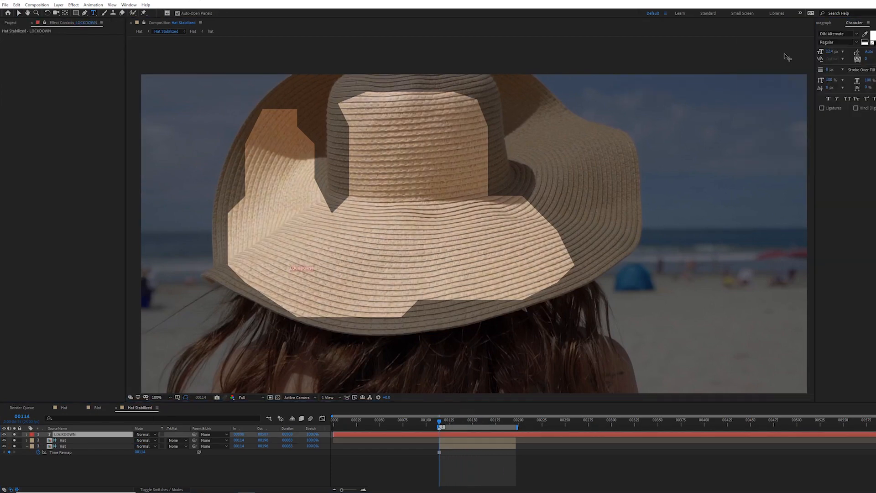
Step: Play back the LOCKDOWN text layers over the stabilized hat texture
click(871, 36)
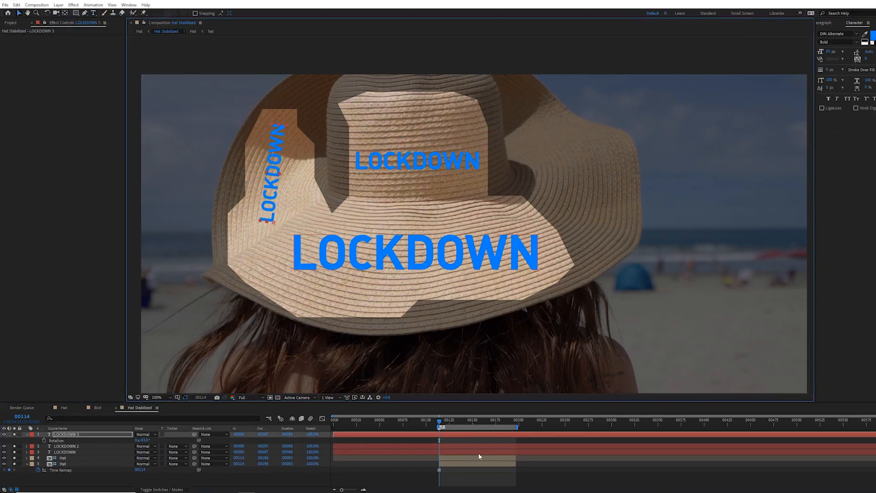
click(461, 472)
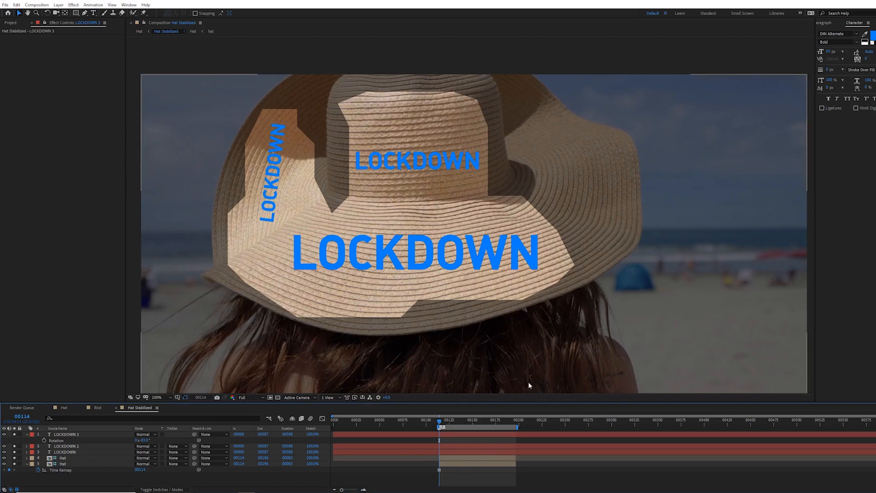
key(space)
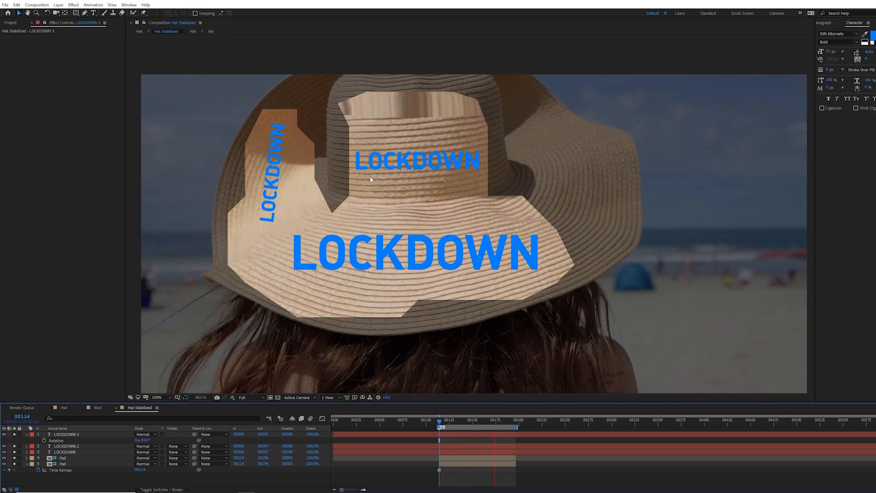
key(space)
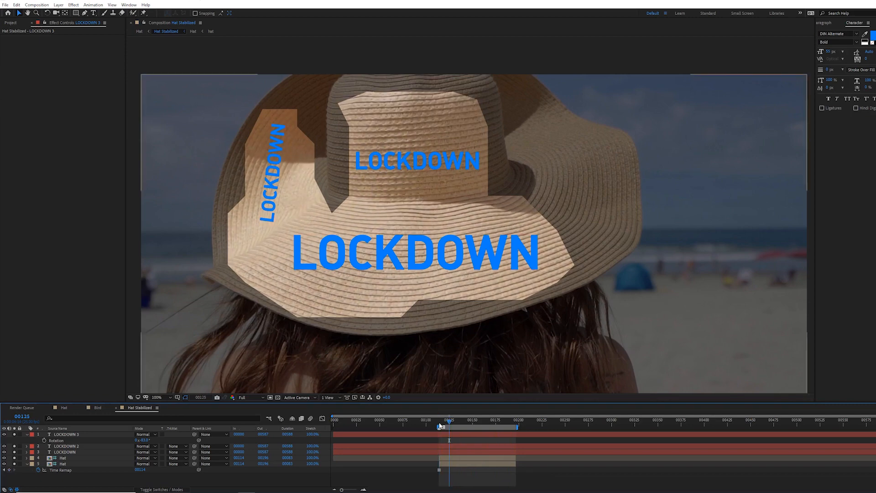
Step: In the Hat comp, set the original Hat layer's opacity to 100% and play the composite
key(Tab)
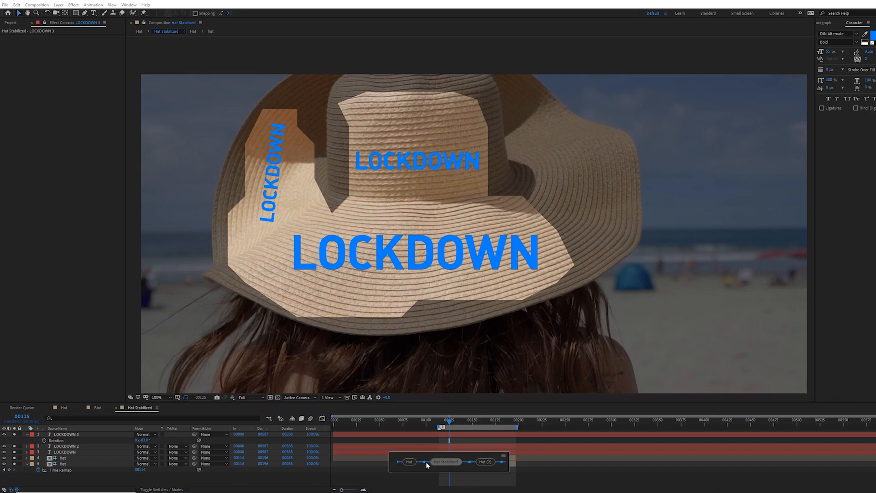
click(414, 462)
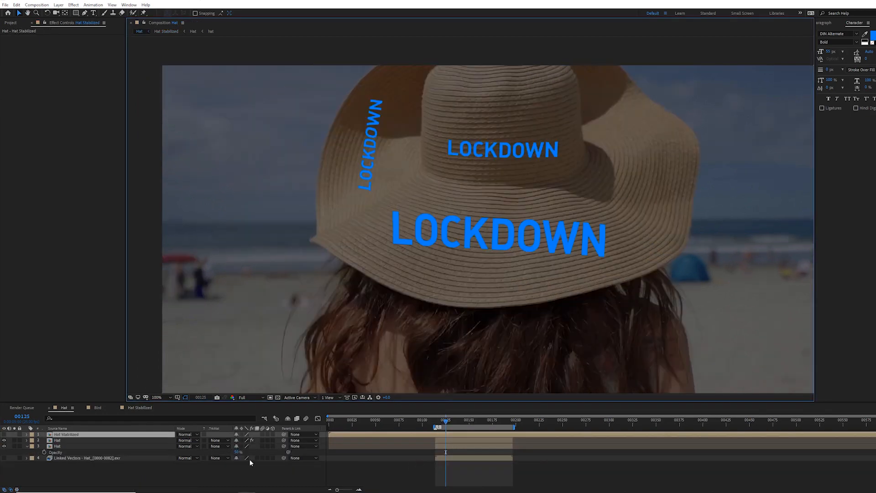
drag(237, 452, 270, 454)
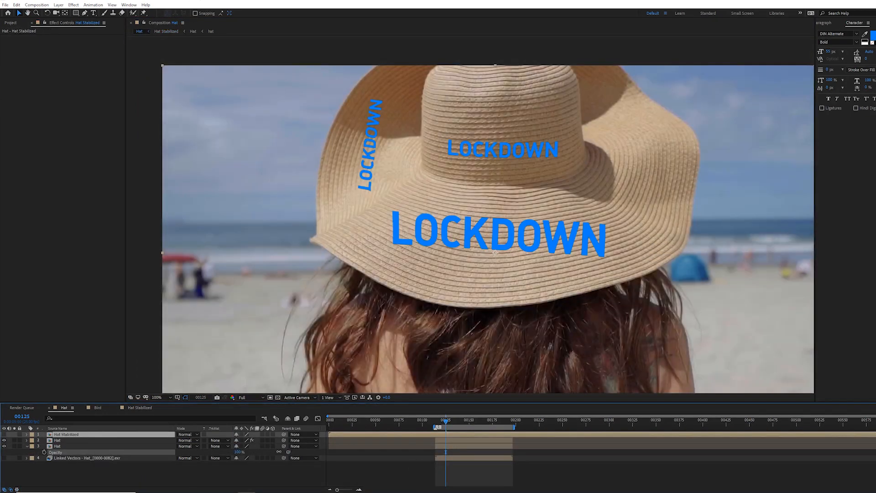
click(435, 469)
key(space)
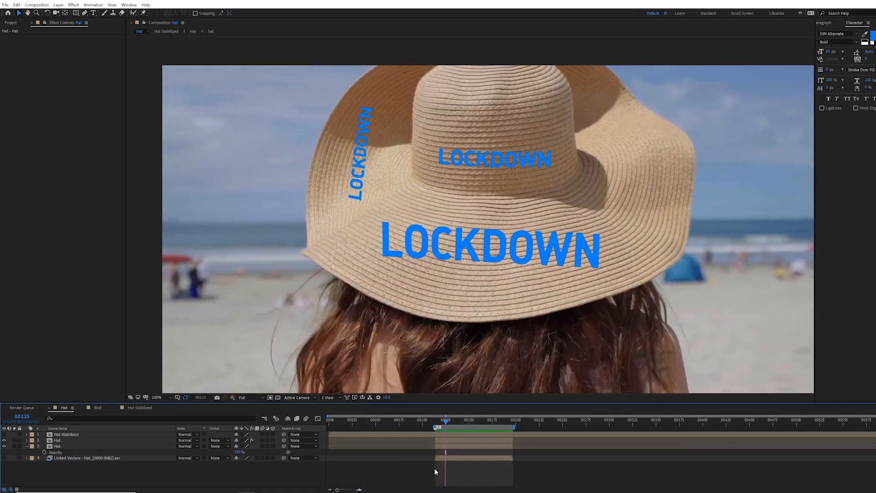
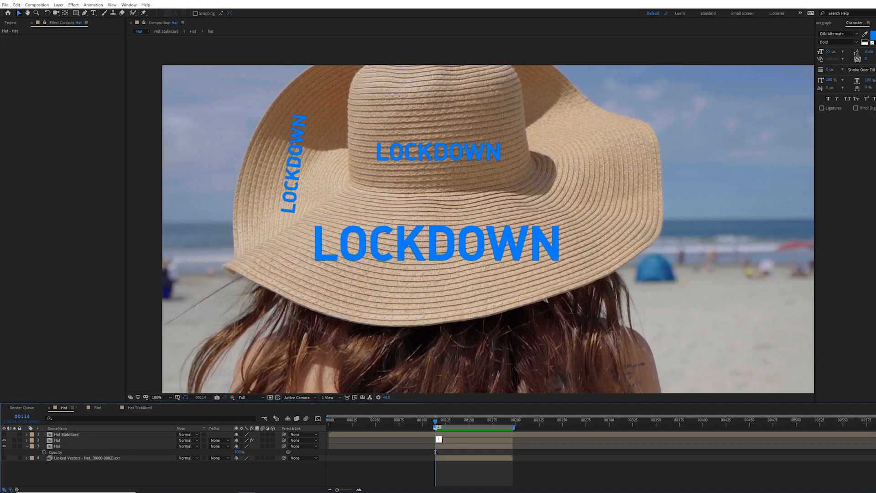
Step: Open the Hat Stabilized precomp from the Hat layer and move the top LOCKDOWN text upward on the crown
click(57, 440)
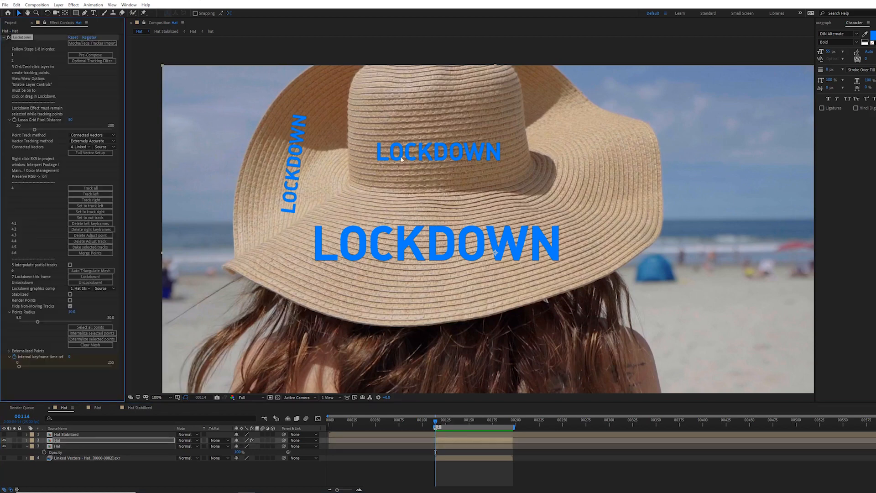
double_click(78, 432)
drag(407, 161, 401, 106)
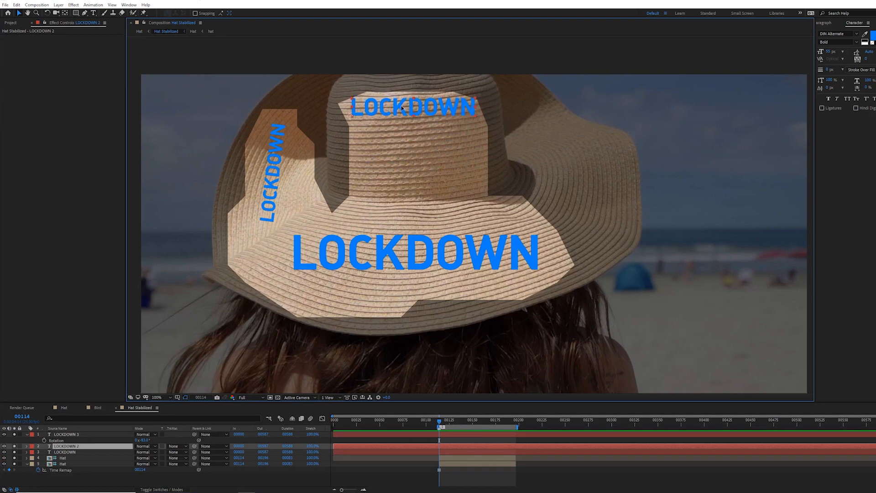
Step: Return to the Hat comp, scrub ahead and select the Hat layer to check the text on the moving hat
click(414, 475)
key(Tab)
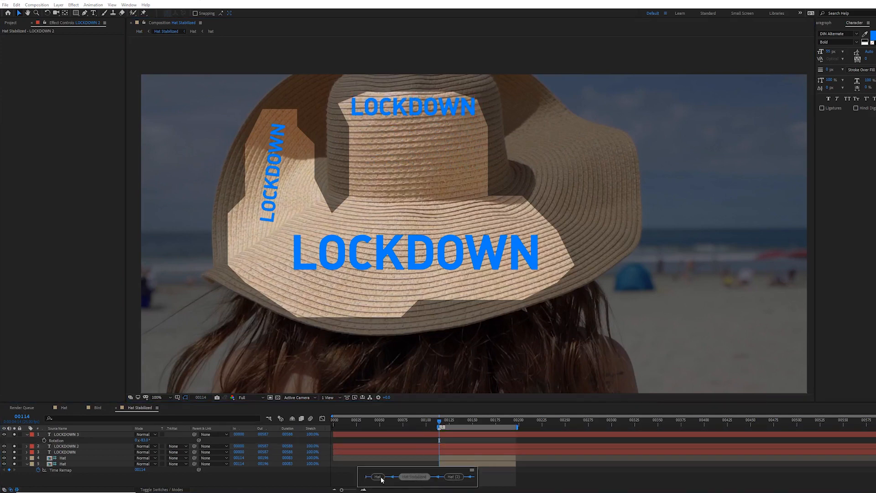
click(381, 477)
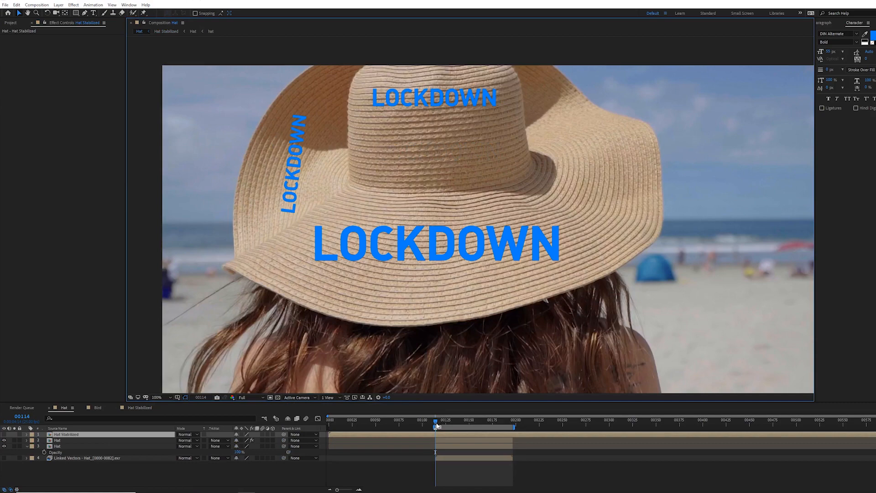
drag(441, 424, 480, 422)
click(72, 440)
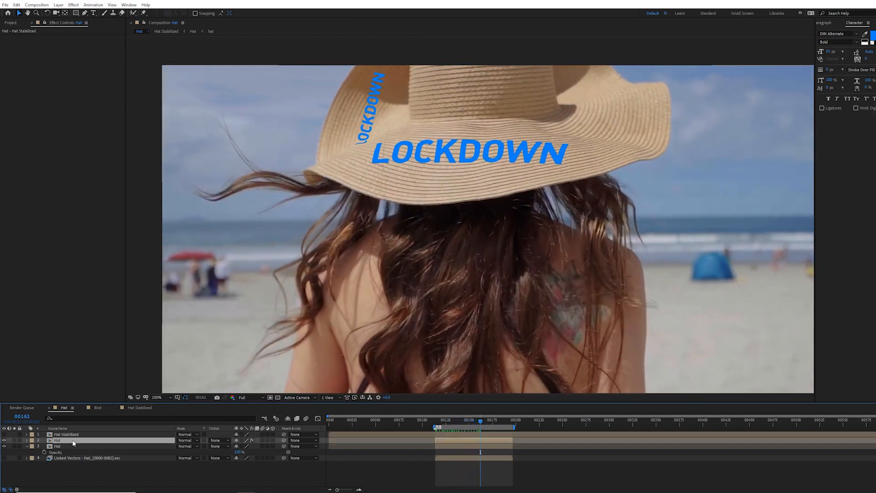
Step: Unlockdown and then Lockdown the Hat layer again to update the Lockdown graphics comp
click(24, 38)
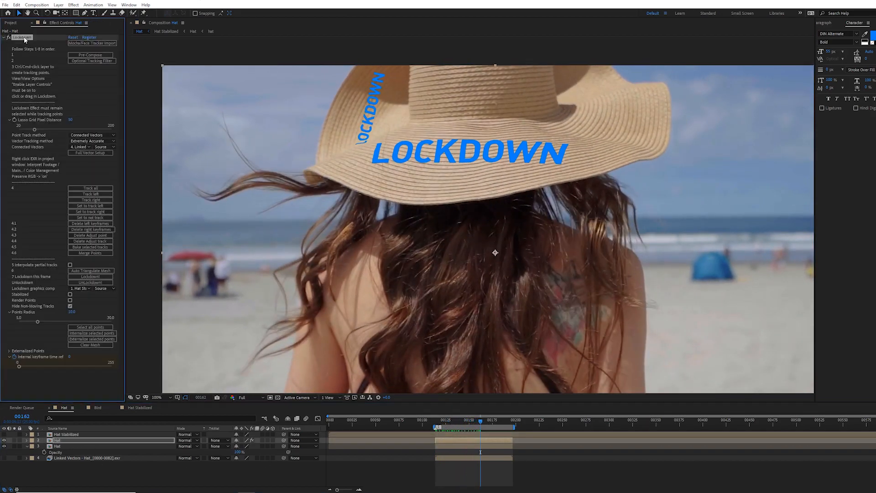
click(92, 282)
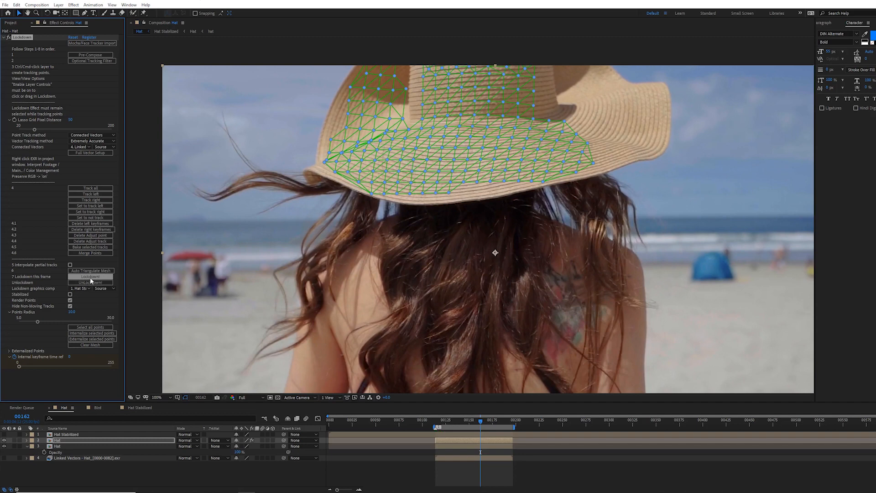
click(90, 276)
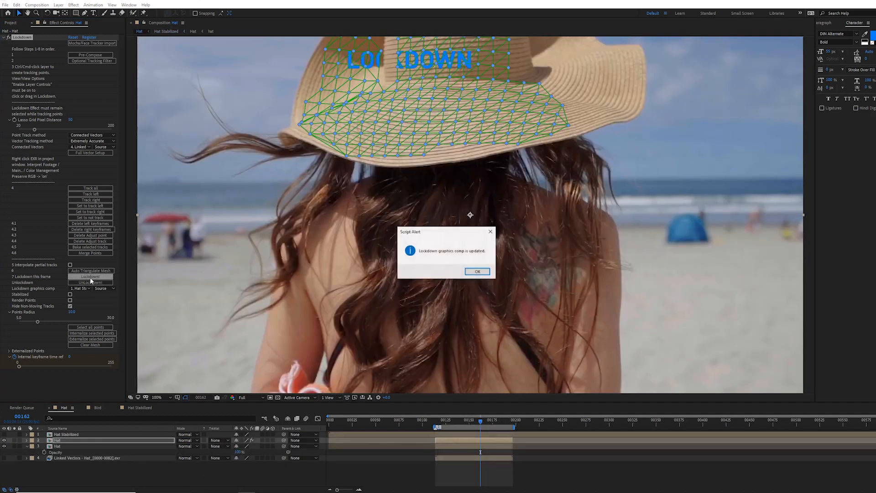
click(474, 272)
Step: Open the Hat Stabilized precomp at the current frame and zoom out to inspect the stabilized hat
click(447, 473)
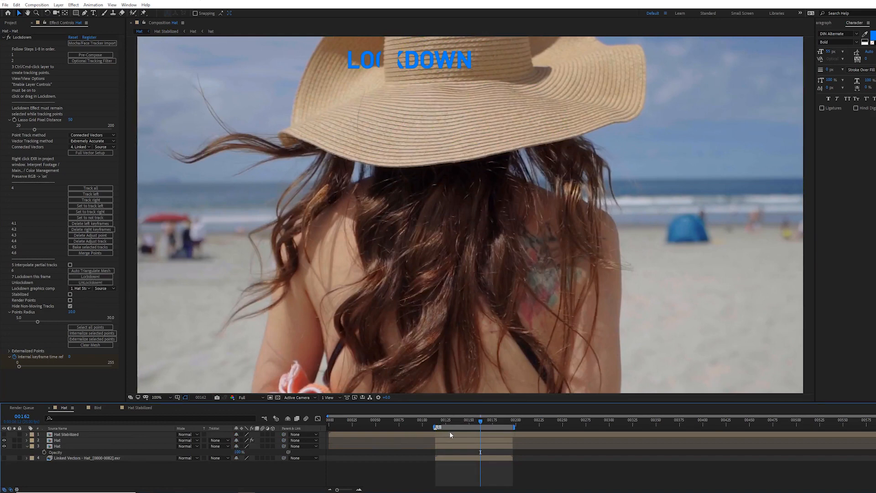
key(shift+2)
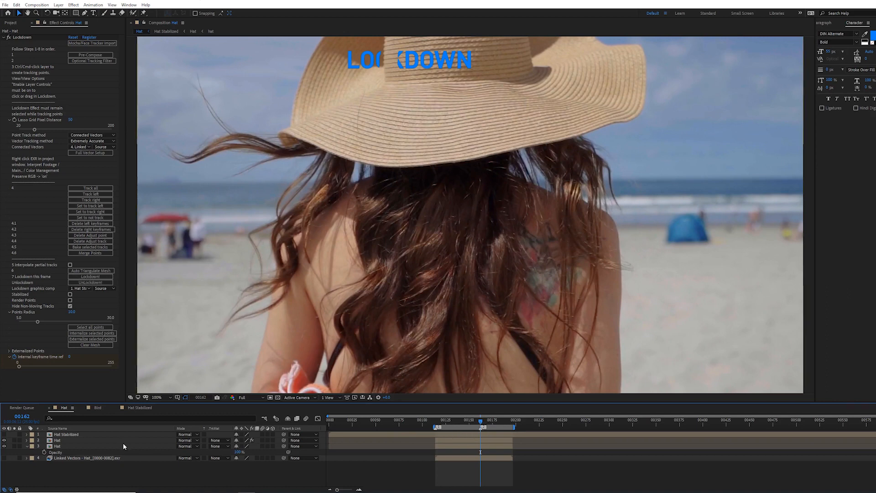
double_click(93, 434)
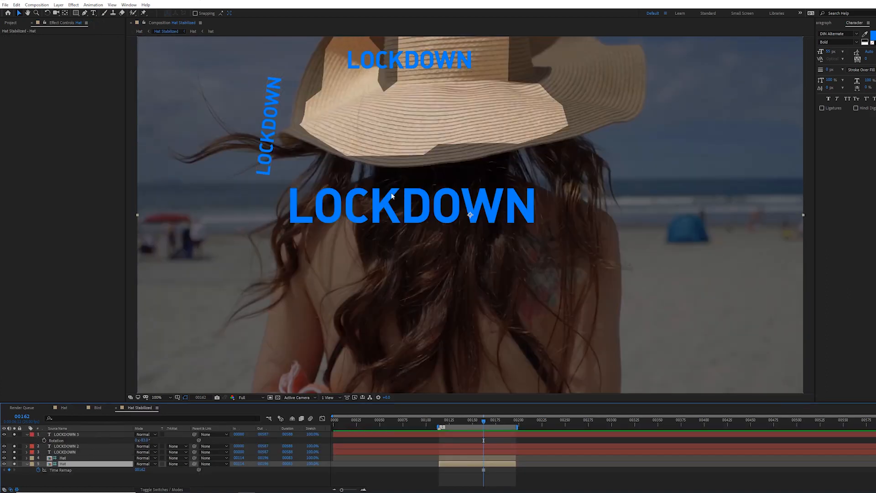
key(comma)
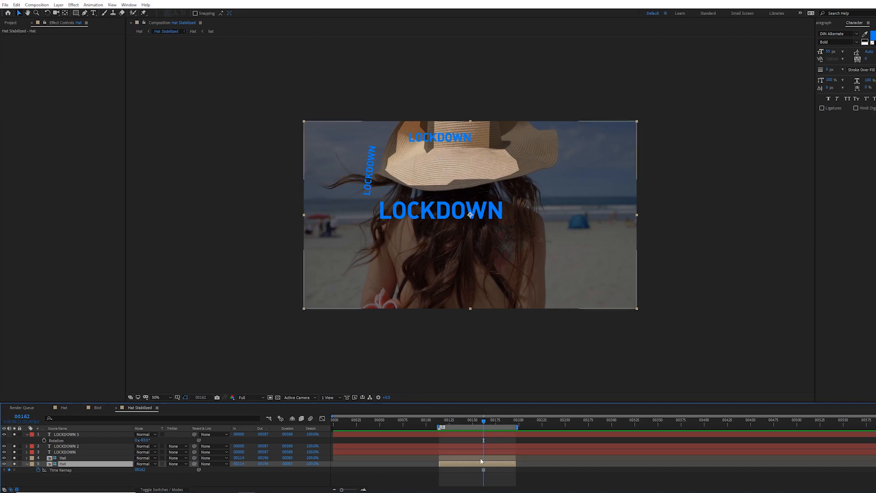
click(478, 476)
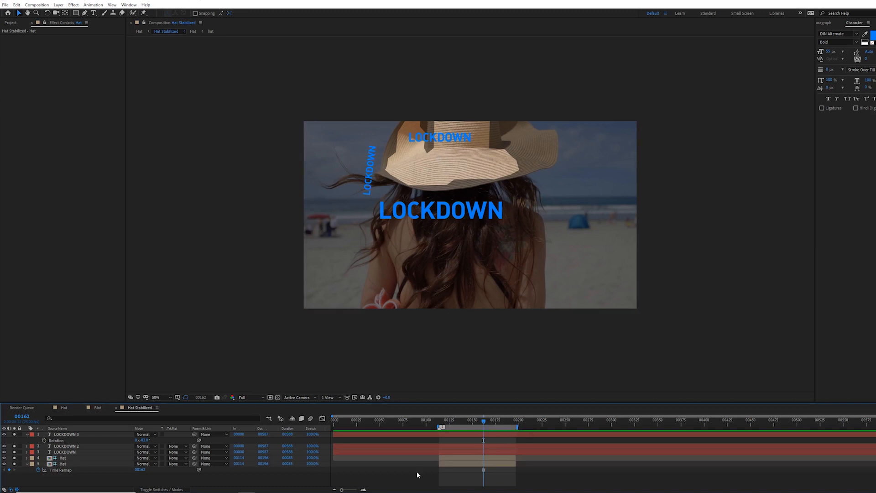
click(71, 470)
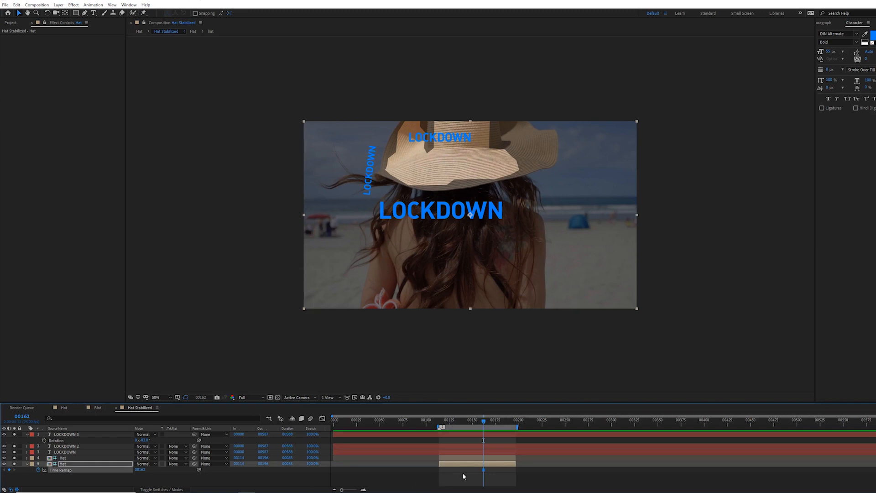
click(480, 332)
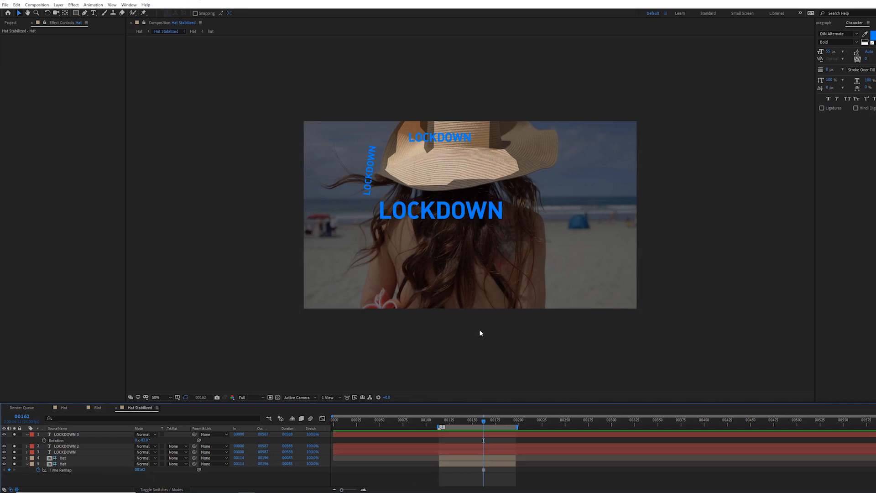
Step: Preview the stabilized precomp, then return to the Hat comp at frame 114
key(space)
scroll(472, 338, up, 1)
key(space)
drag(402, 166, 415, 186)
key(Tab)
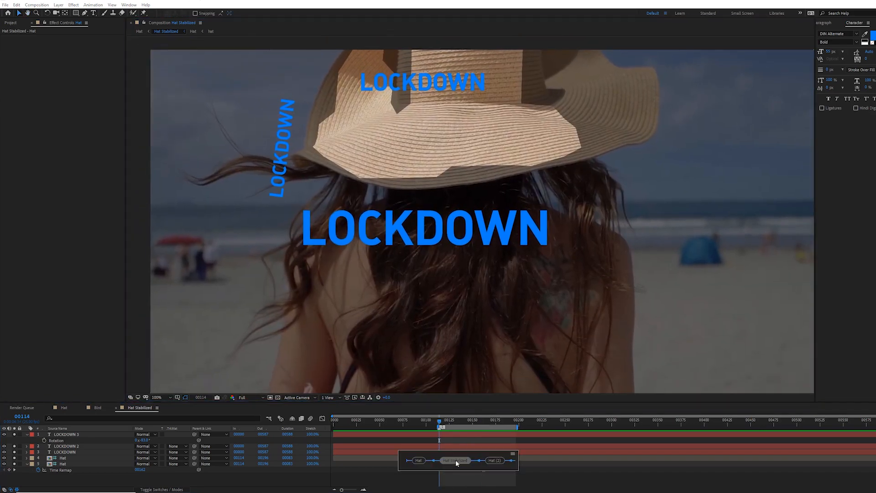
click(419, 460)
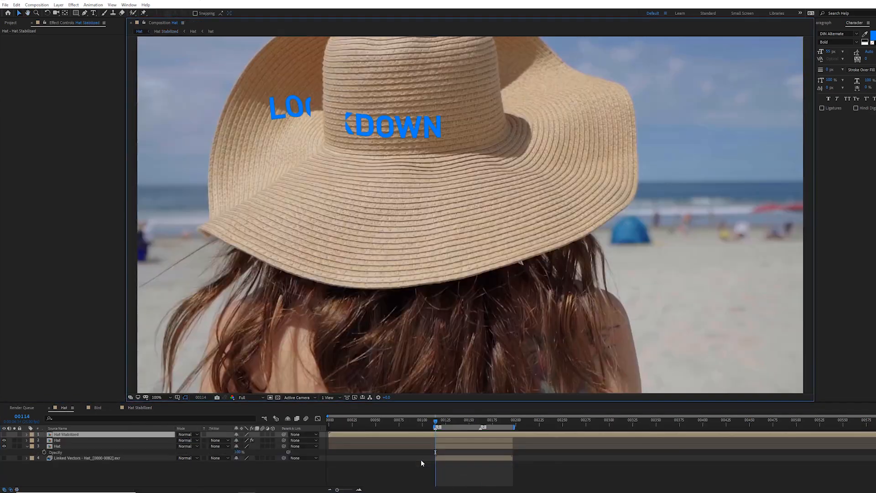
click(435, 422)
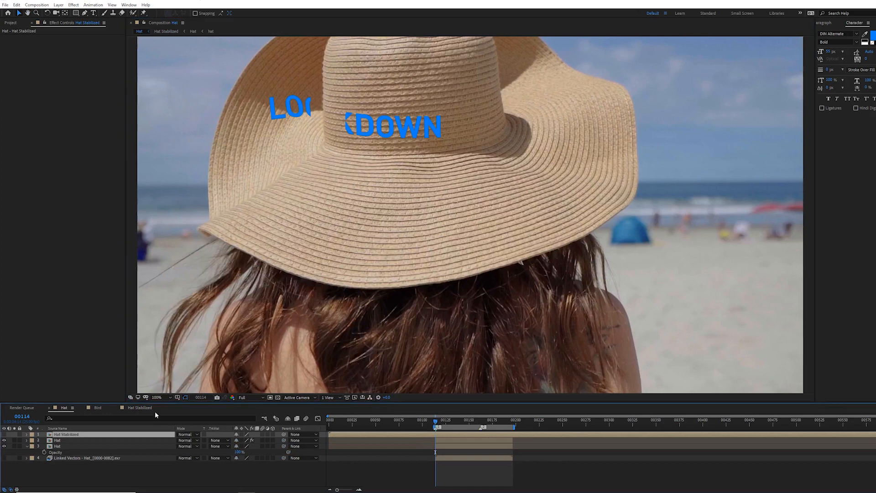
Step: Unlockdown the Hat layer, zoom into the crown and edit the first set of tracking mesh points around the text
click(76, 441)
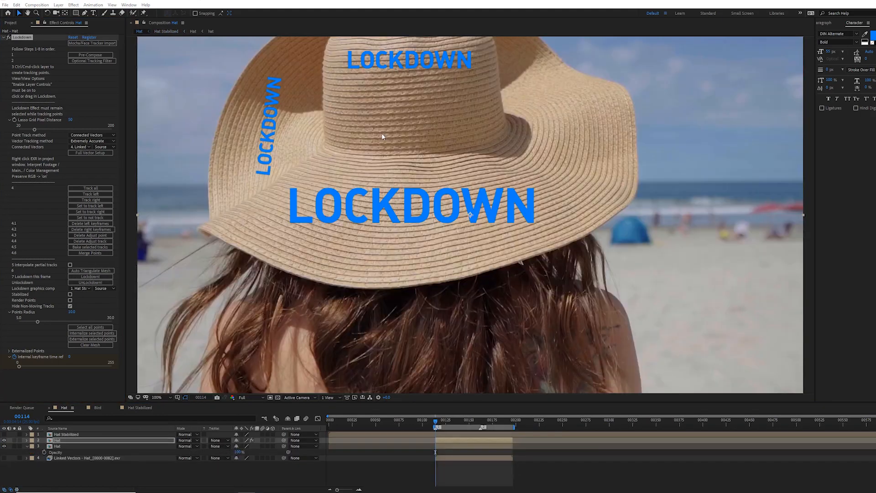
click(476, 273)
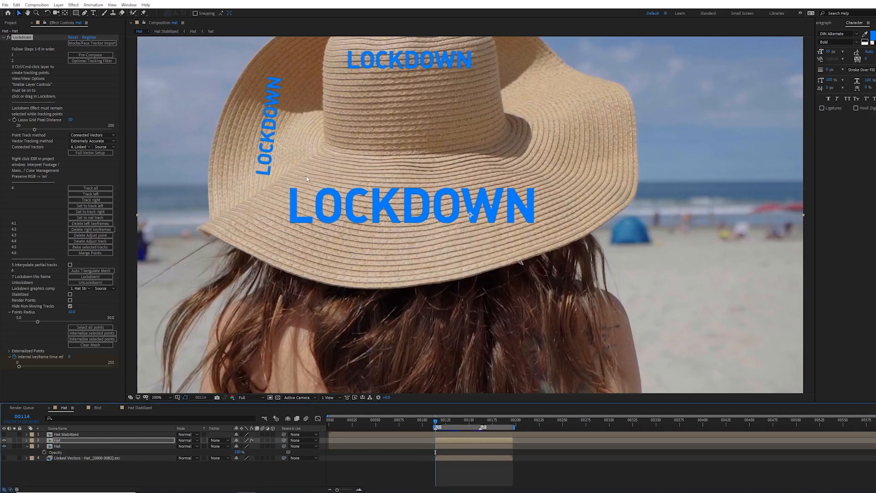
click(111, 282)
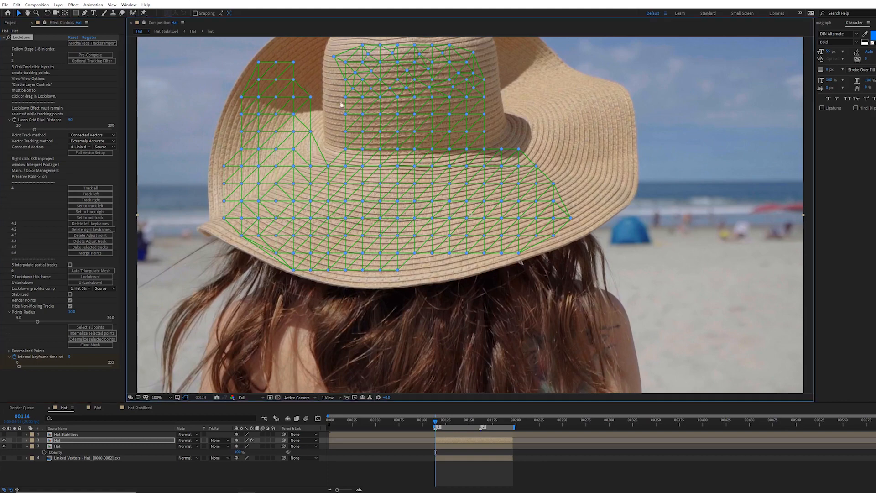
scroll(353, 202, up, 2)
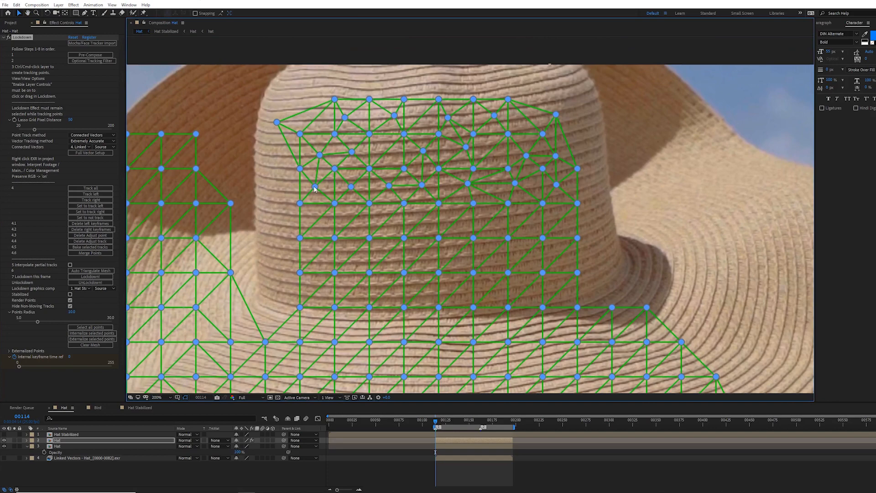
alt+click(315, 187)
alt+click(351, 187)
alt+click(389, 185)
alt+click(422, 185)
alt+click(468, 182)
alt+click(515, 182)
alt+click(526, 155)
alt+click(556, 184)
alt+click(466, 146)
alt+click(422, 151)
alt+click(351, 151)
alt+click(320, 155)
alt+click(345, 117)
alt+click(394, 115)
alt+click(447, 117)
alt+click(494, 115)
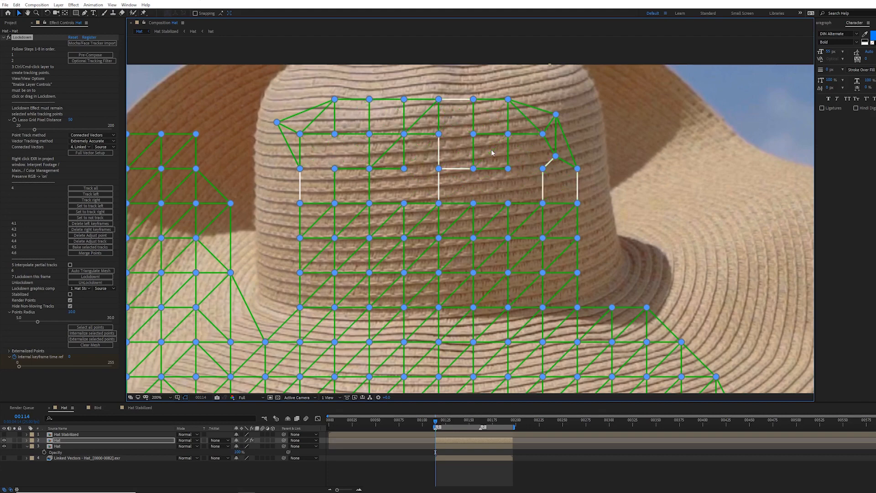
Step: Edit a second set of crown mesh points along the grid where the top text sits
click(300, 168)
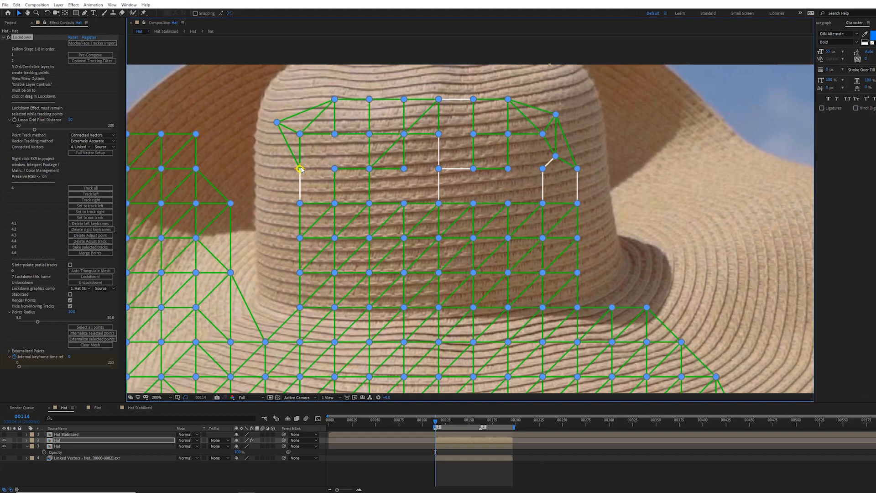
click(334, 169)
click(334, 133)
click(404, 168)
click(404, 203)
click(473, 203)
click(473, 134)
click(438, 134)
click(507, 203)
click(507, 168)
click(542, 134)
click(542, 168)
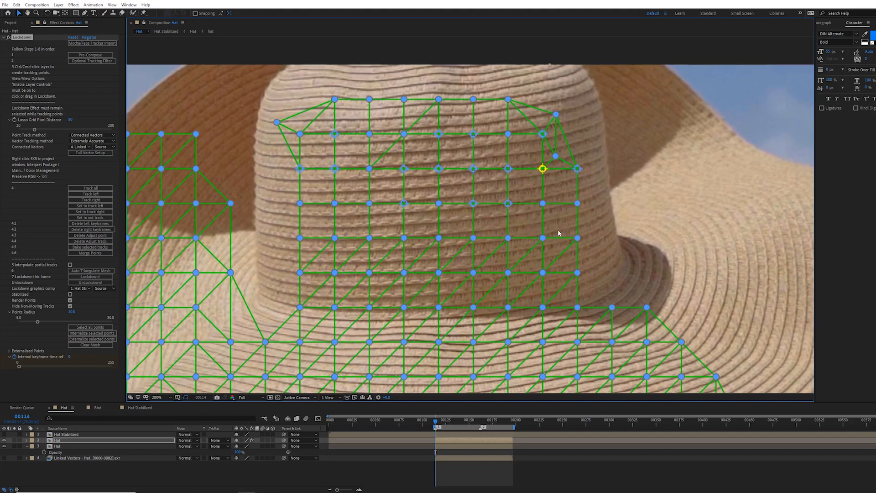
Step: Zoom back out and Lockdown the Hat layer again to update the graphics comp with the edited mesh
mouse_move(248, 131)
mouse_down()
mouse_move(296, 156)
mouse_move(306, 142)
mouse_move(291, 106)
mouse_move(272, 103)
mouse_up()
scroll(384, 152, down, 1)
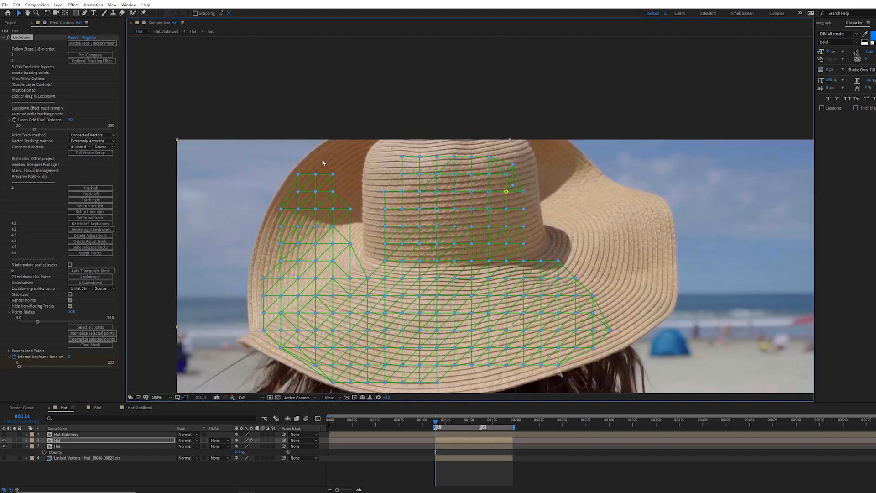
drag(321, 159, 331, 122)
click(101, 277)
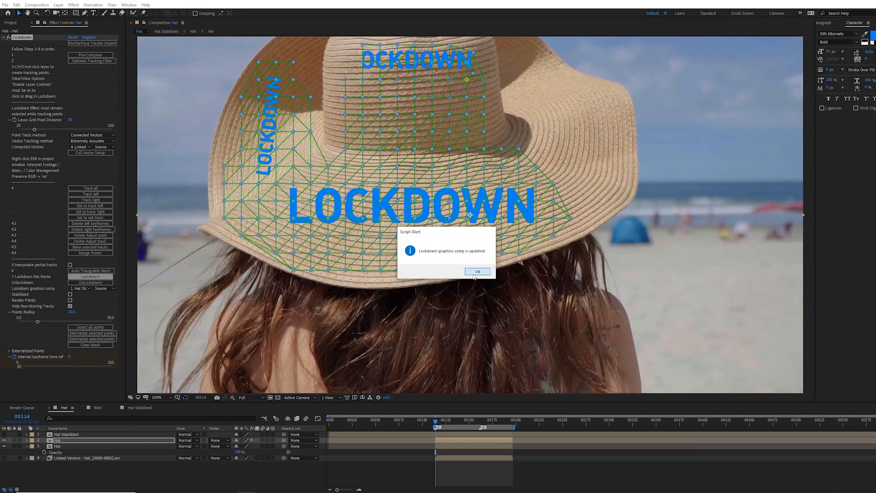
click(478, 271)
drag(416, 143, 430, 171)
key(v)
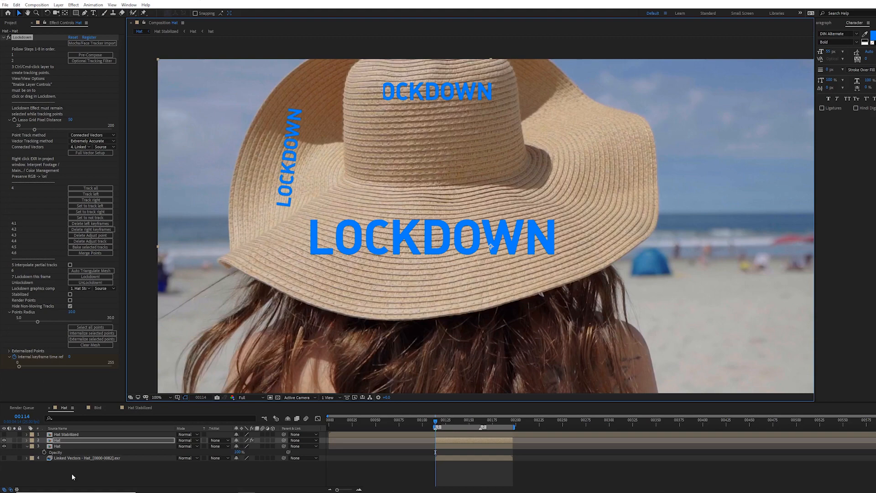
Step: In the Hat Stabilized precomp, nudge the LOCKDOWN 2 text right and down and set its font size to 57.6 px
click(60, 435)
double_click(61, 435)
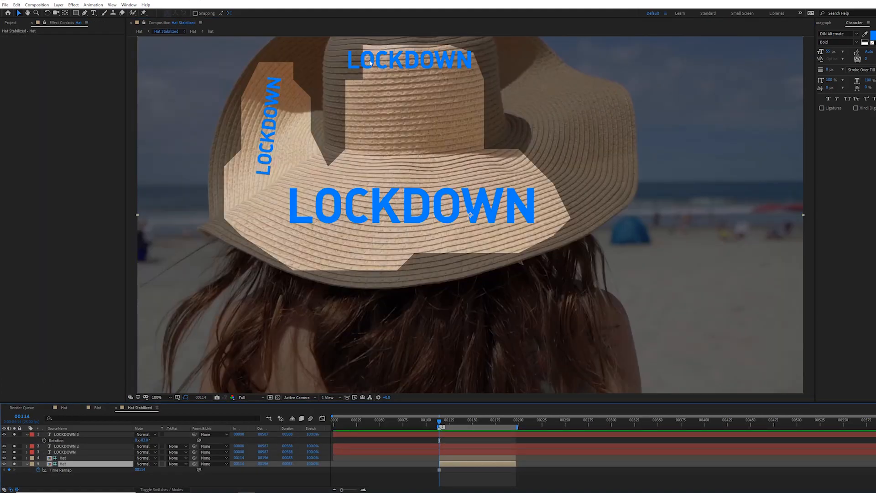
click(70, 436)
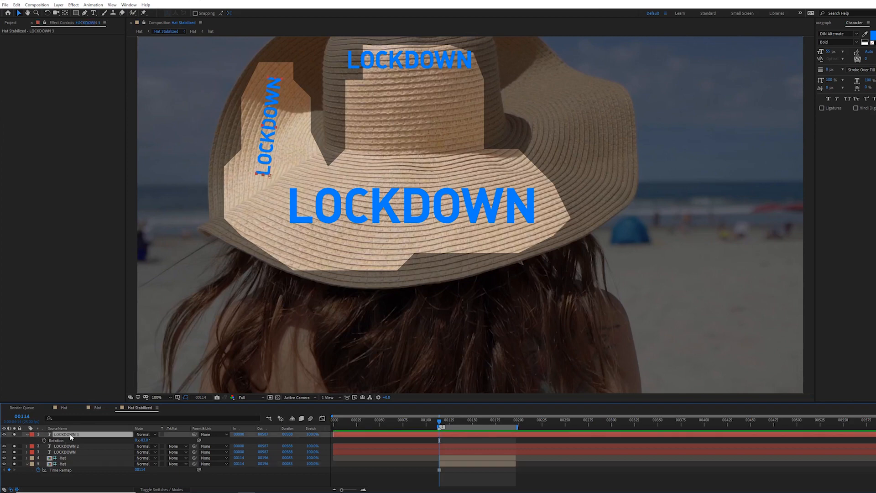
click(66, 447)
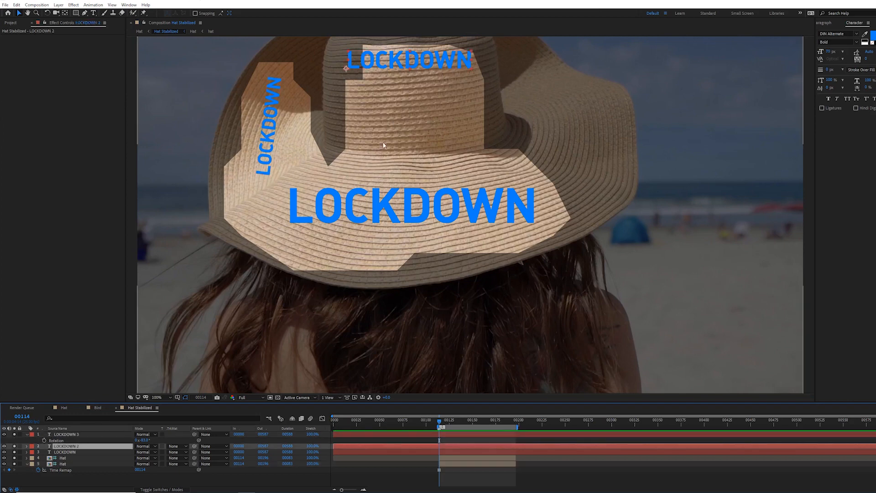
drag(373, 69, 391, 74)
drag(829, 52, 793, 56)
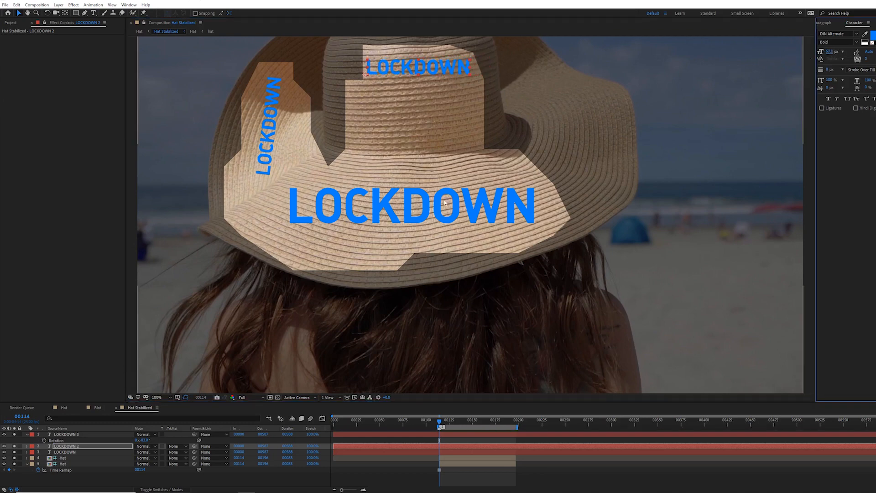
Step: Switch back to the Hat comp and play the composite
key(Tab)
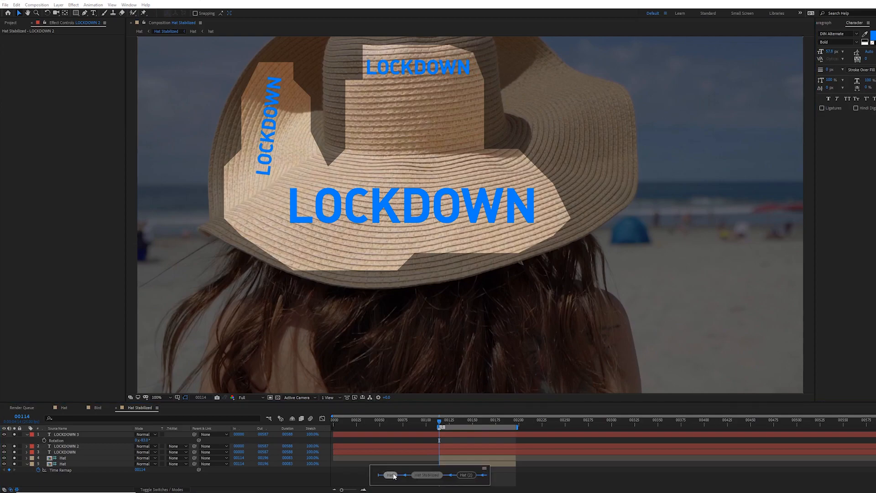
click(393, 473)
key(space)
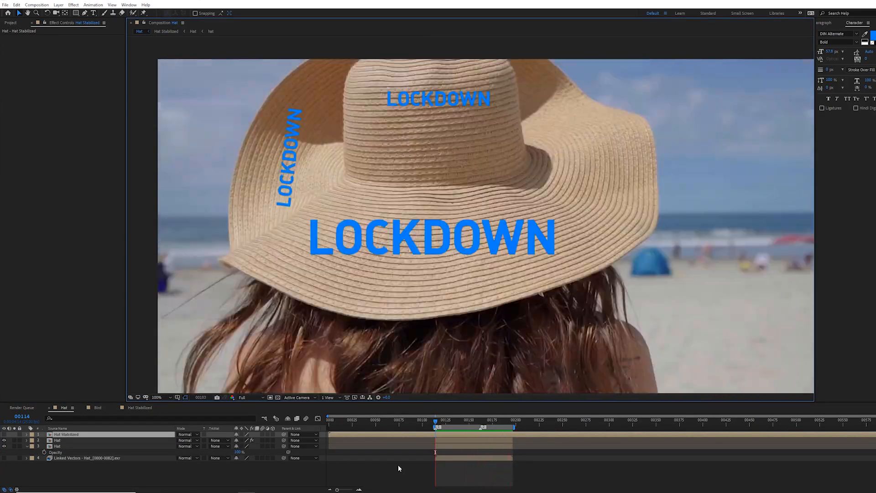
Step: Select the Hat layer's Lockdown effect and turn on Render Points
click(74, 436)
click(71, 440)
click(23, 38)
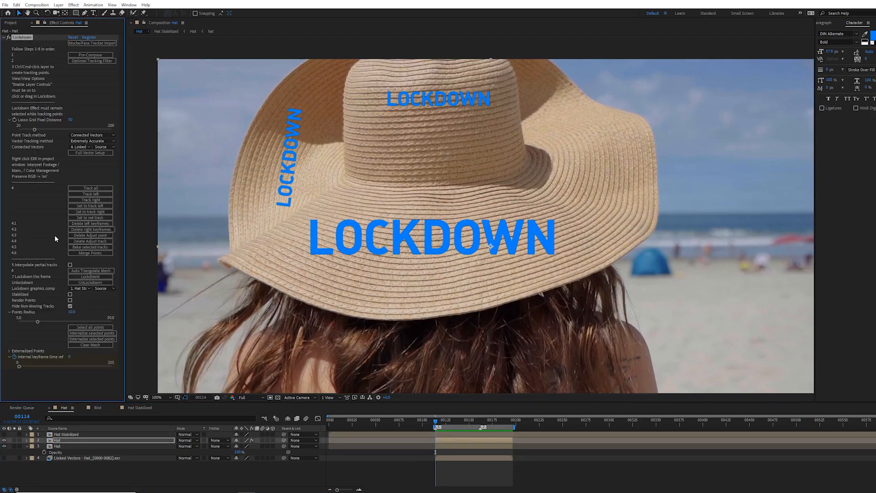
click(70, 300)
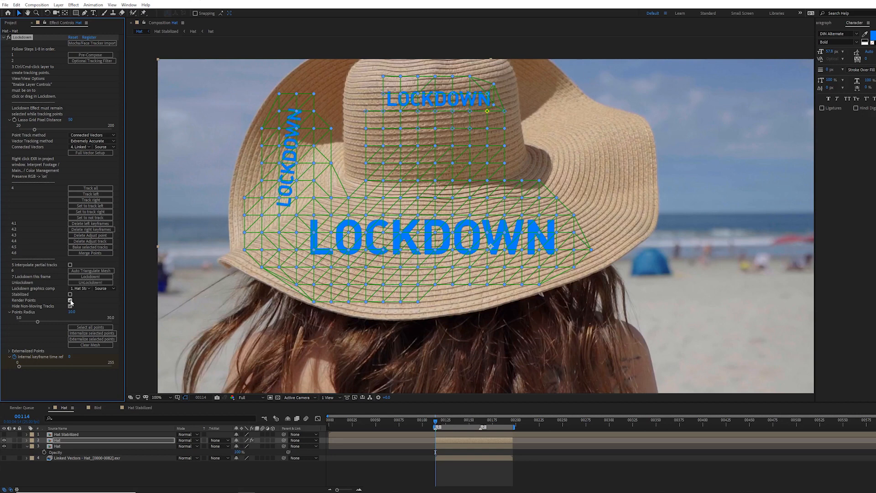
Step: Set the Lockdown render points radius to 10
click(70, 301)
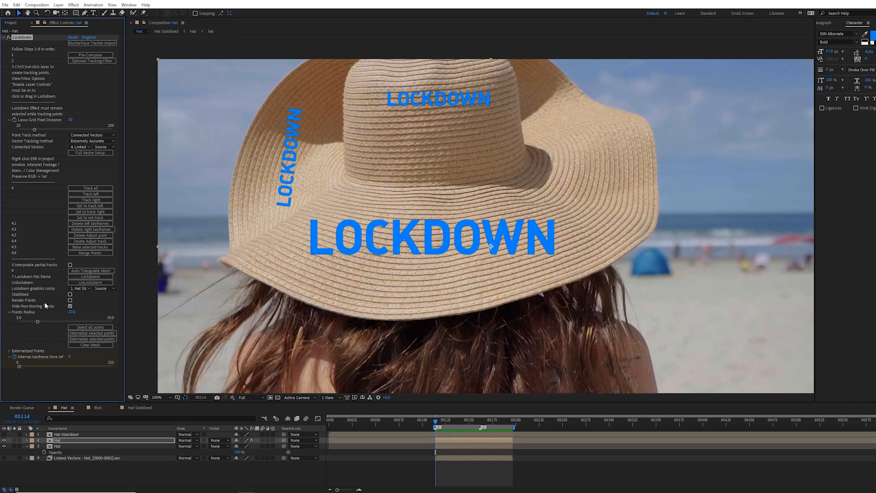
click(70, 300)
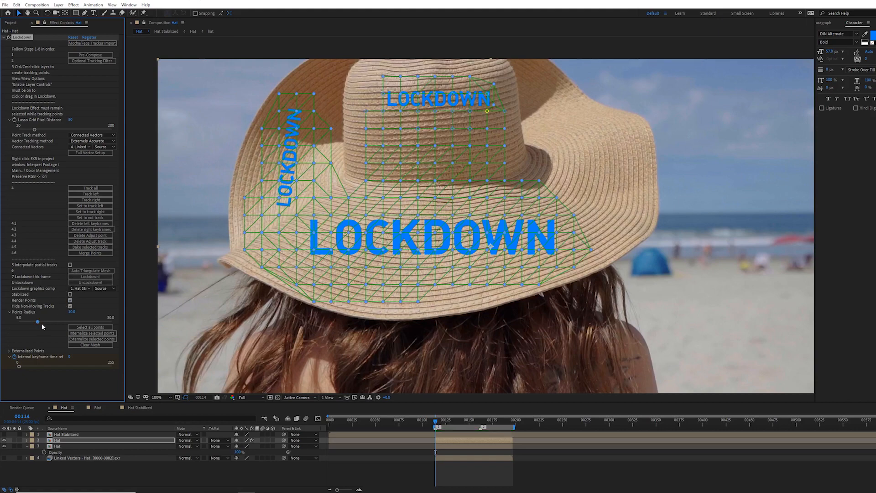
drag(38, 322, 120, 323)
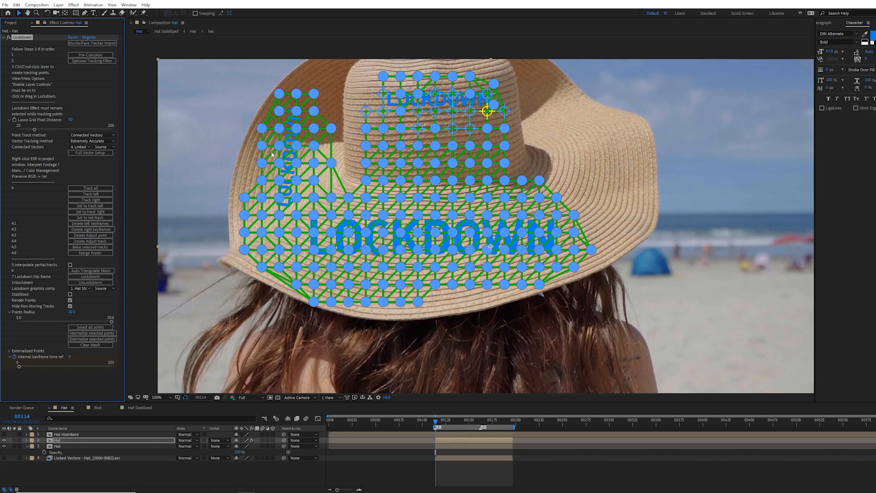
click(73, 312)
text(10)
key(Return)
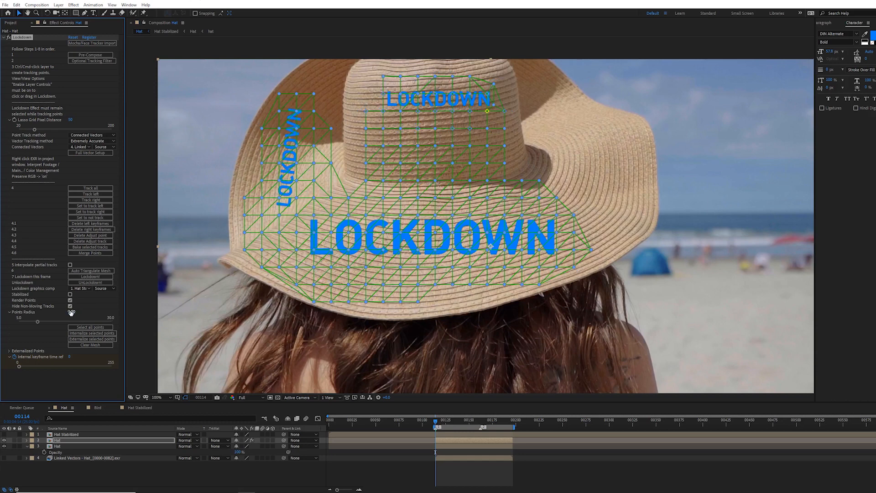
drag(37, 322, 0, 327)
click(71, 312)
text(10)
key(Return)
Step: Select four mesh points at the start of the large LOCKDOWN text and externalize them
click(90, 327)
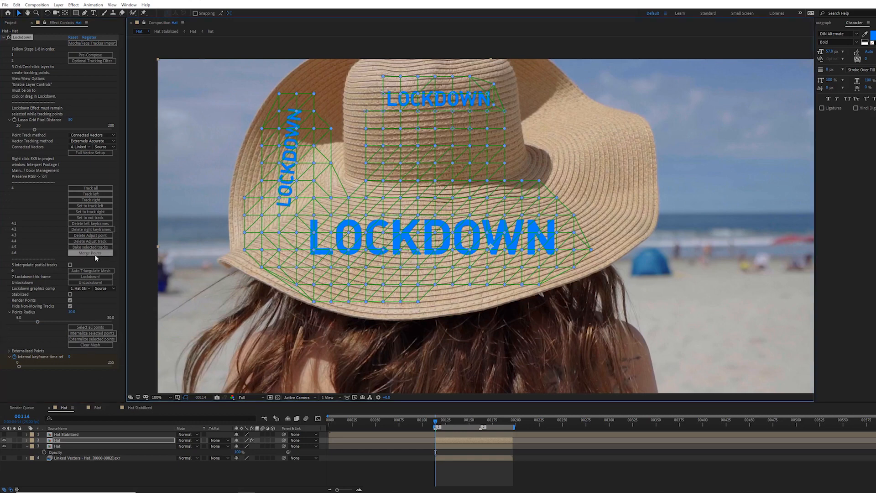
click(9, 351)
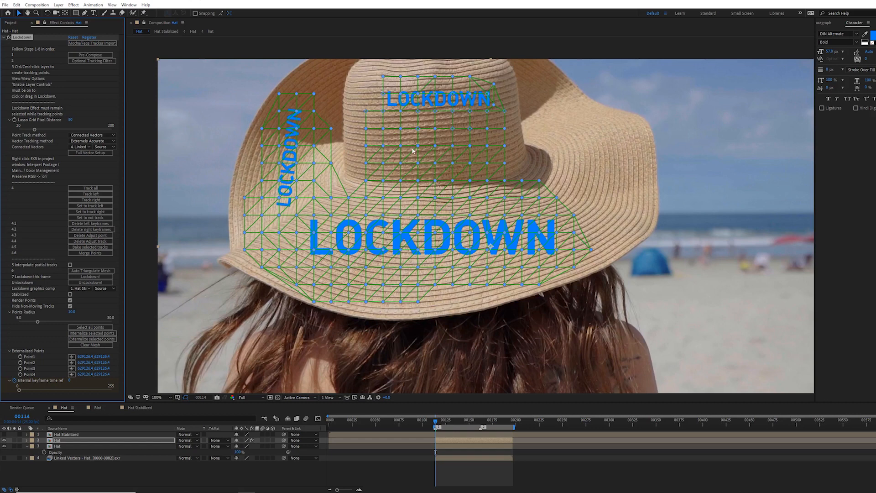
click(360, 138)
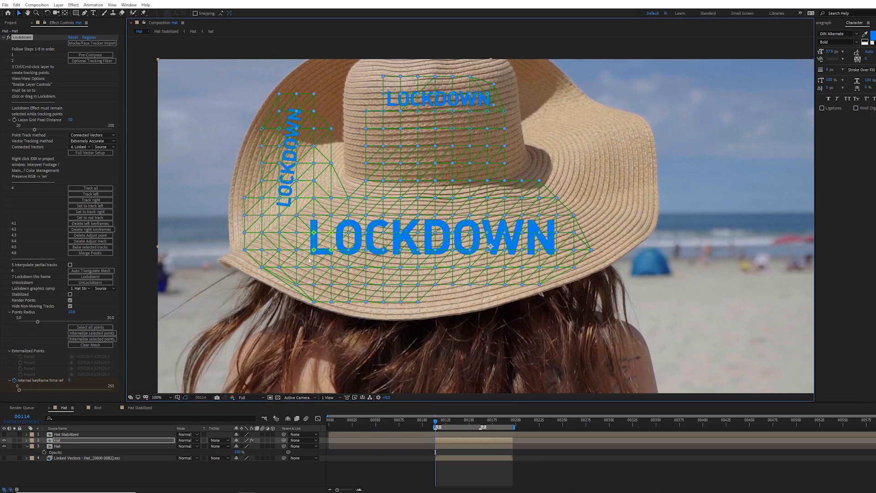
click(112, 338)
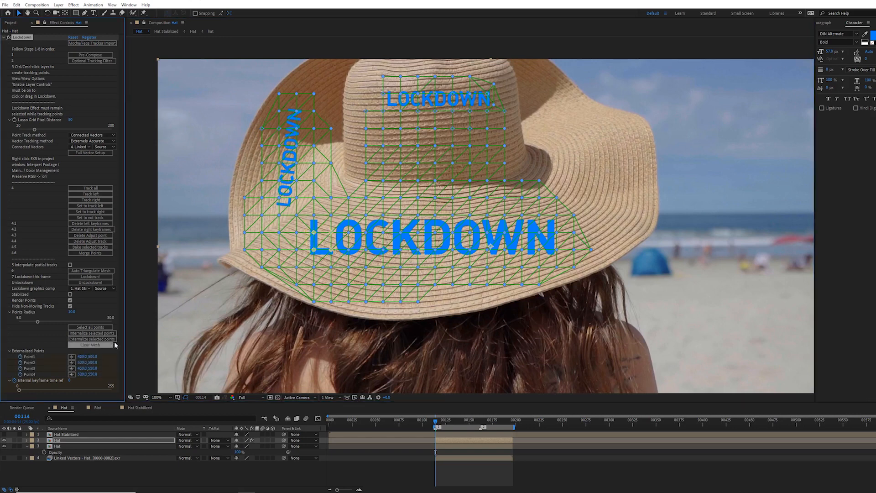
Step: Create a null layer and paste the externalized Point1 keyframes into its Position
key(u)
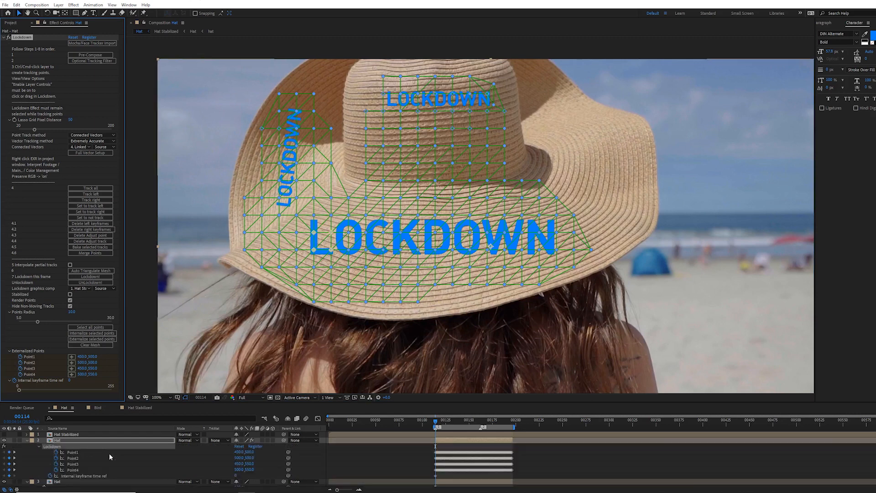
drag(137, 401, 139, 388)
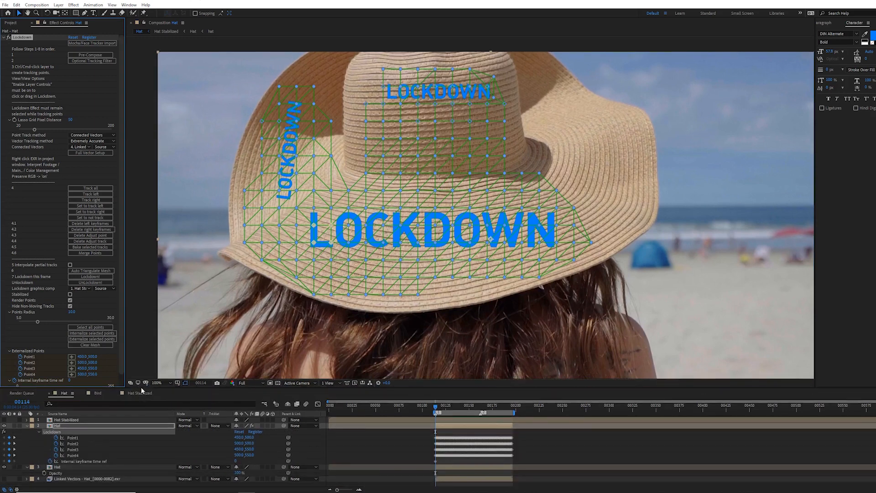
click(73, 438)
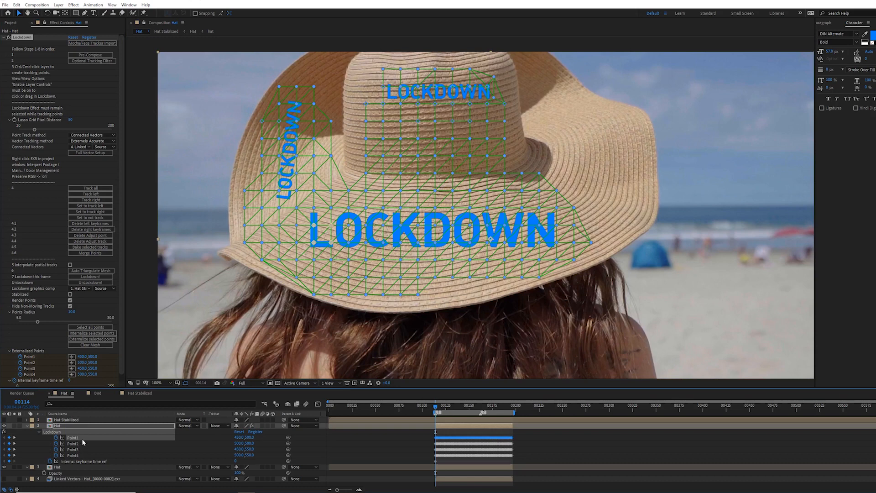
key(ctrl+alt+shift+y)
key(p)
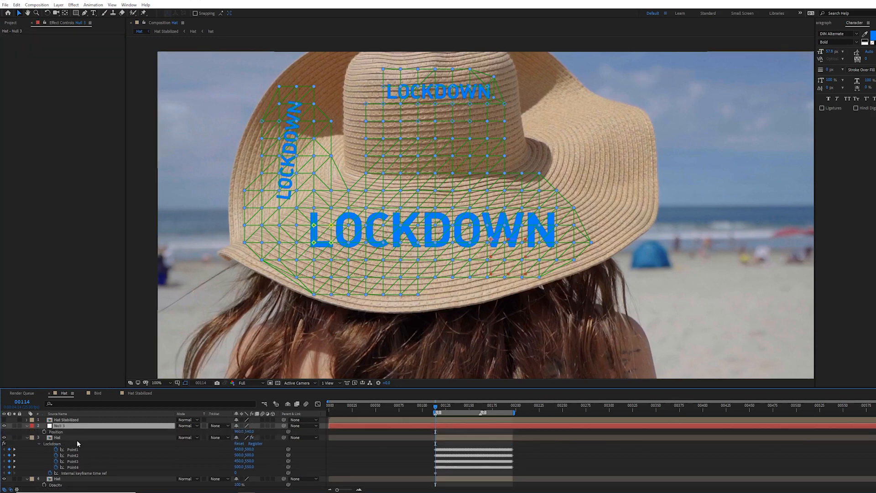
click(60, 432)
key(ctrl+v)
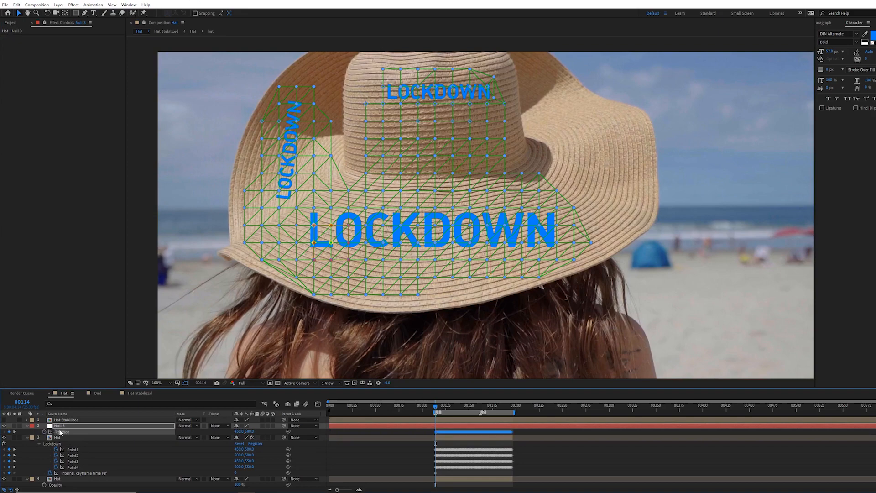
click(61, 426)
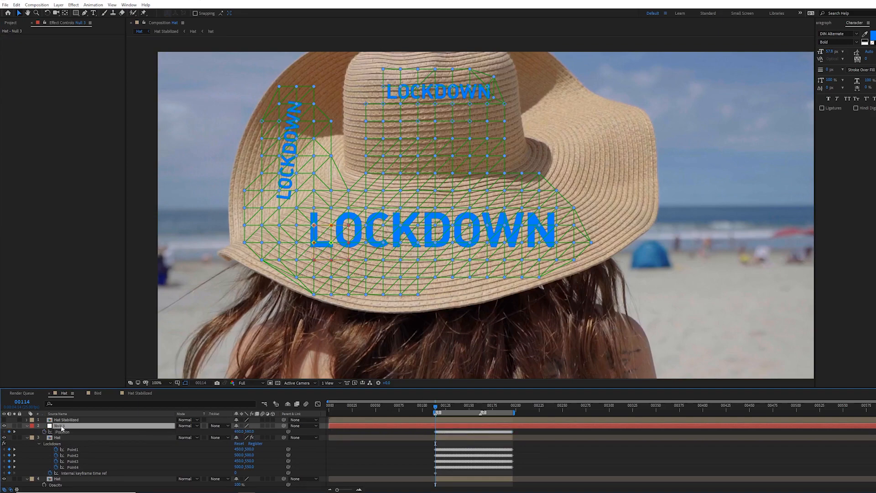
Step: Scrub the timeline to check that the null follows the tracked point
drag(436, 406, 476, 406)
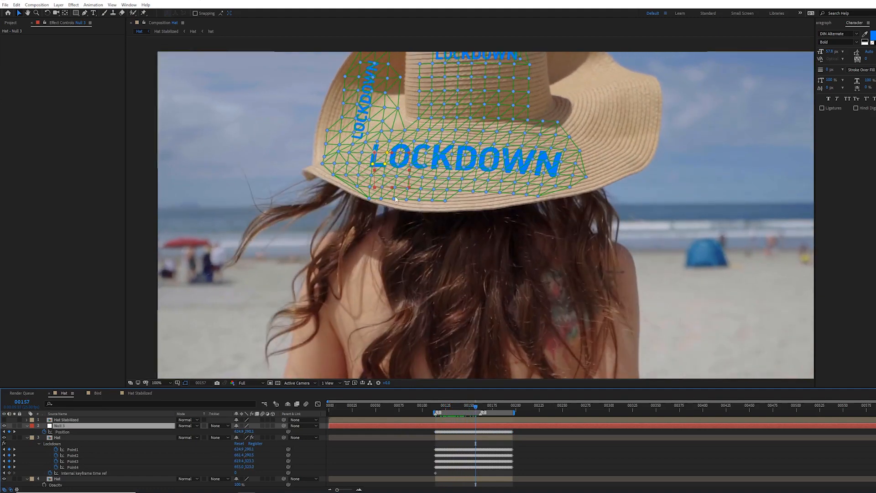
click(71, 429)
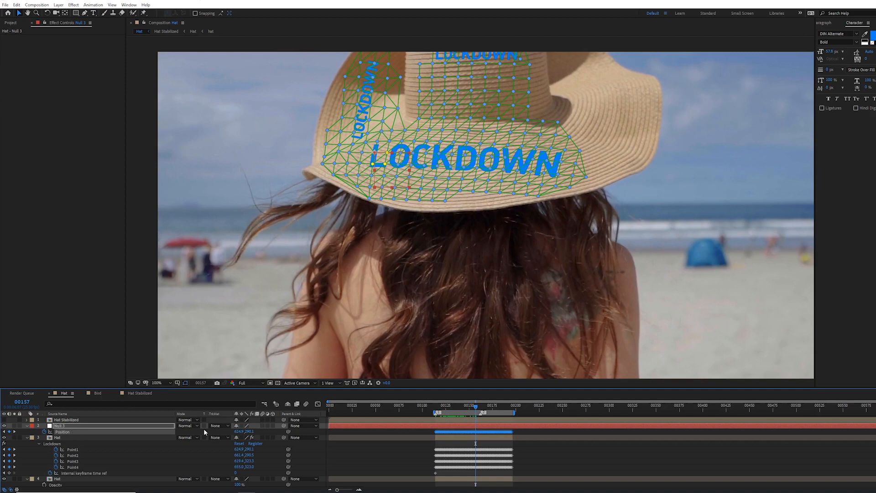
drag(249, 431, 355, 442)
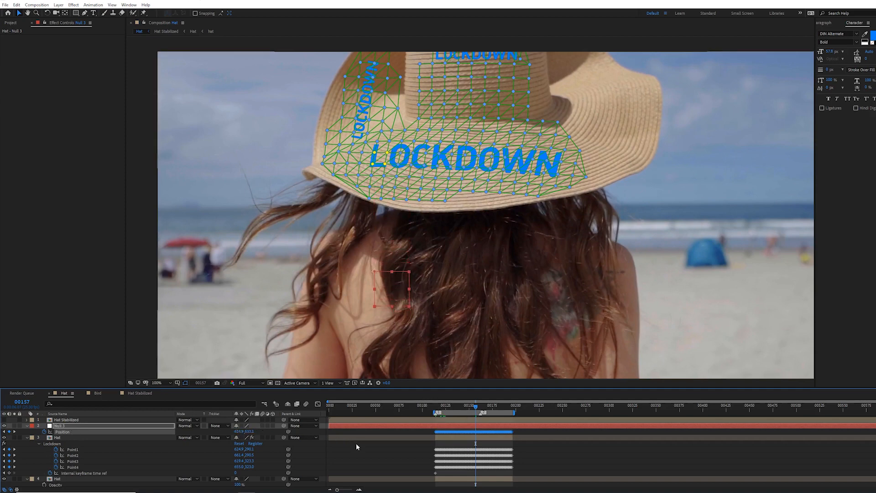
click(412, 457)
drag(475, 407, 433, 421)
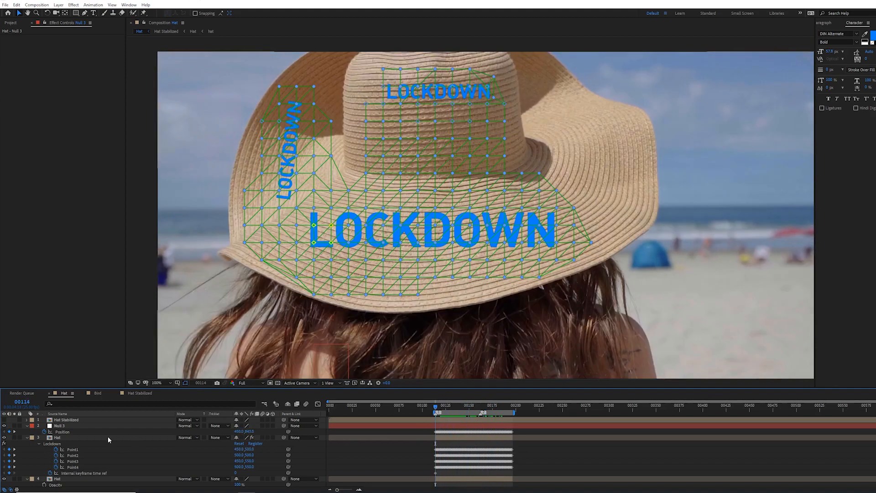
Step: Select all Lockdown points and internalize them back into the effect
click(73, 432)
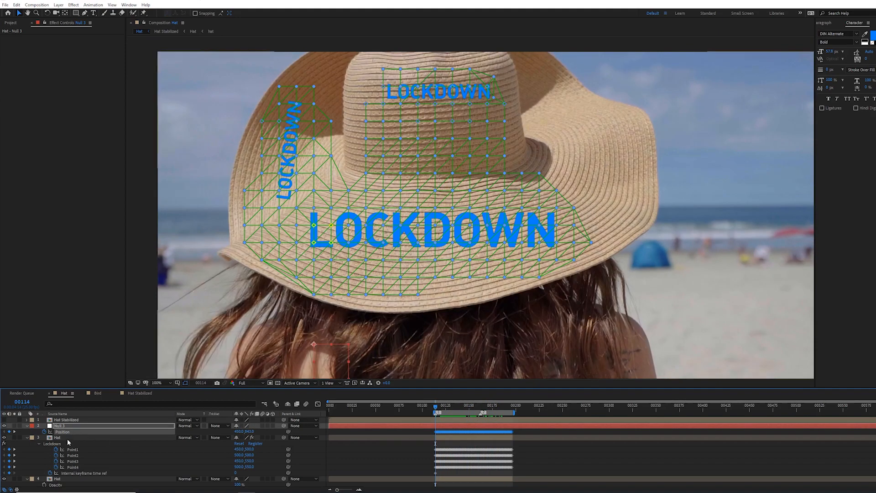
click(63, 444)
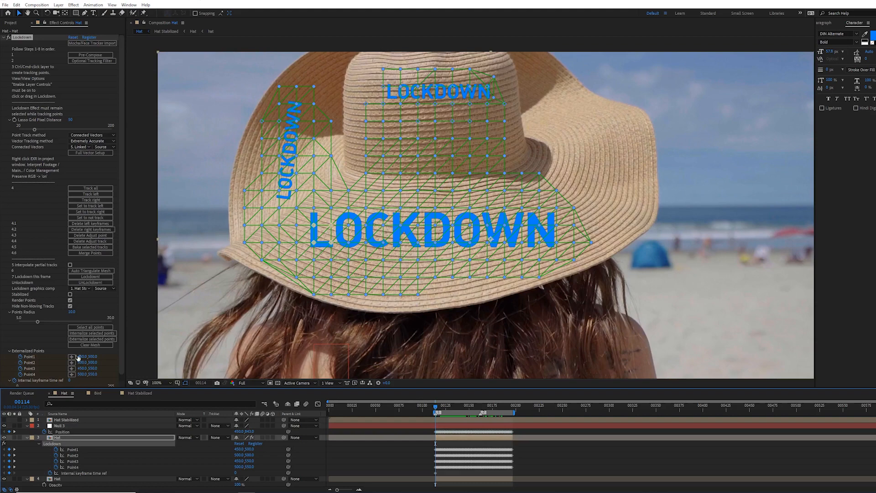
click(86, 328)
click(86, 335)
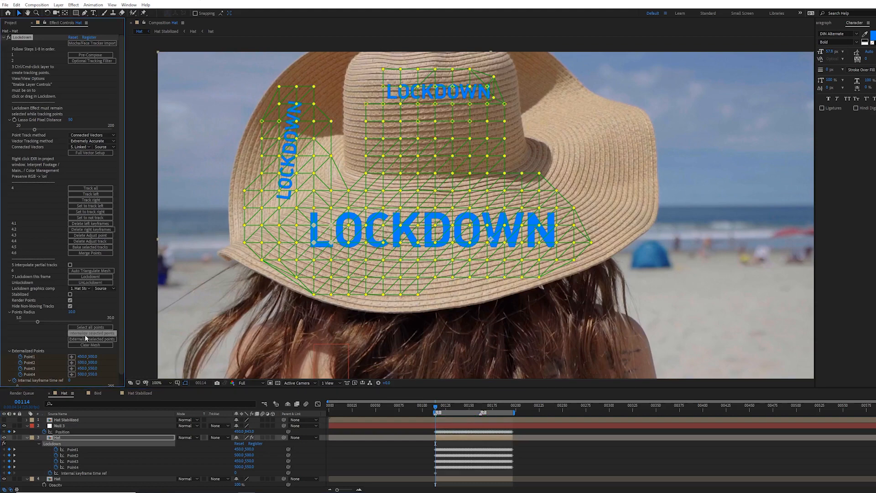
Step: Nudge the null upward in the viewer and preview the playback
click(70, 451)
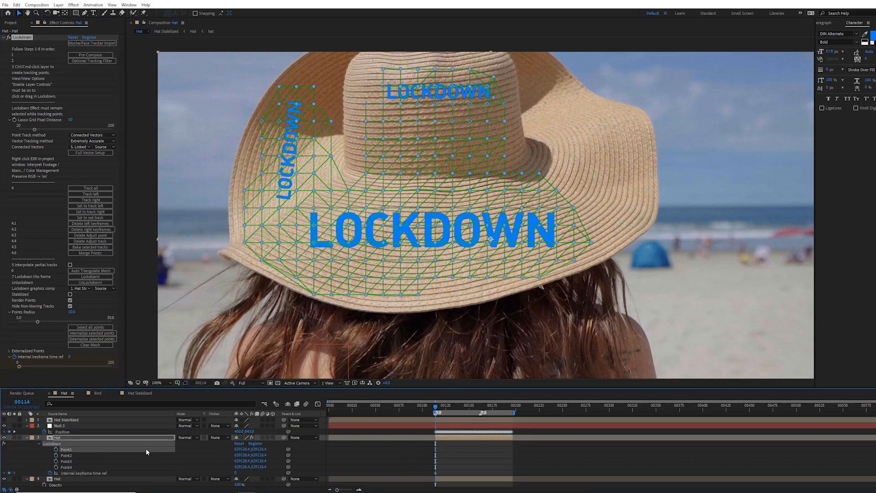
click(64, 432)
click(70, 448)
drag(316, 339, 321, 306)
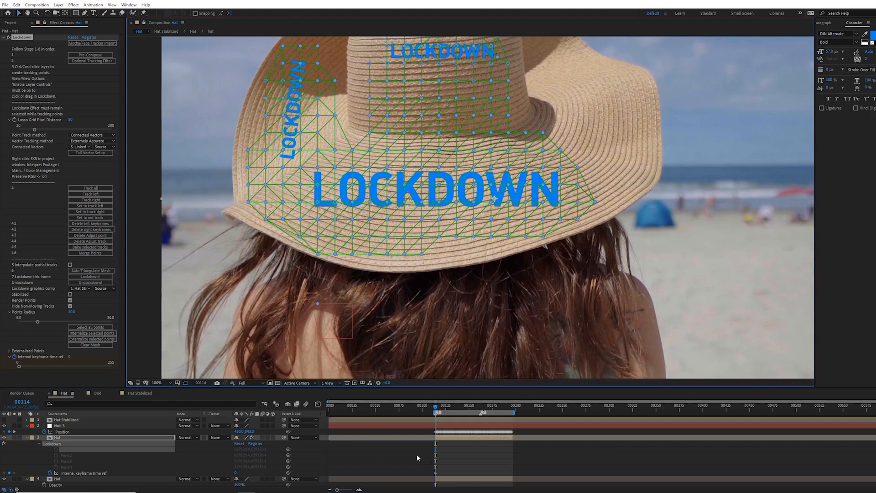
key(space)
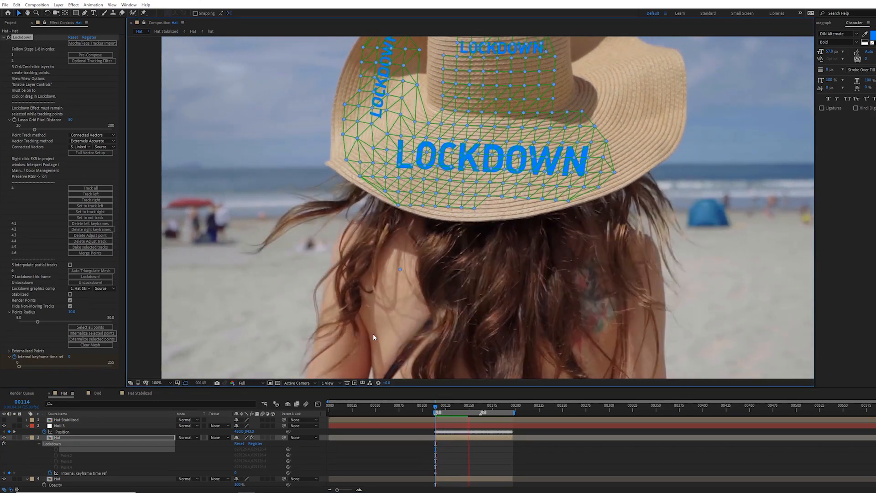
key(space)
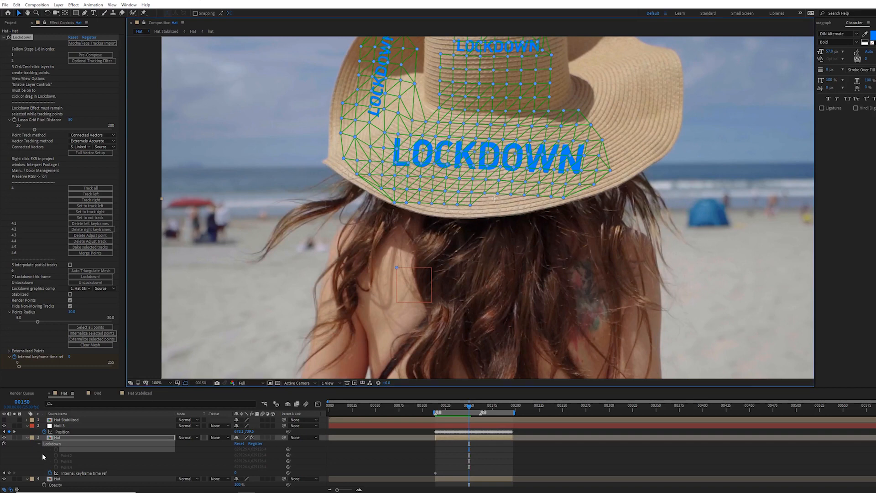
Step: Delete the null layer and return to frame 114
click(66, 426)
key(Delete)
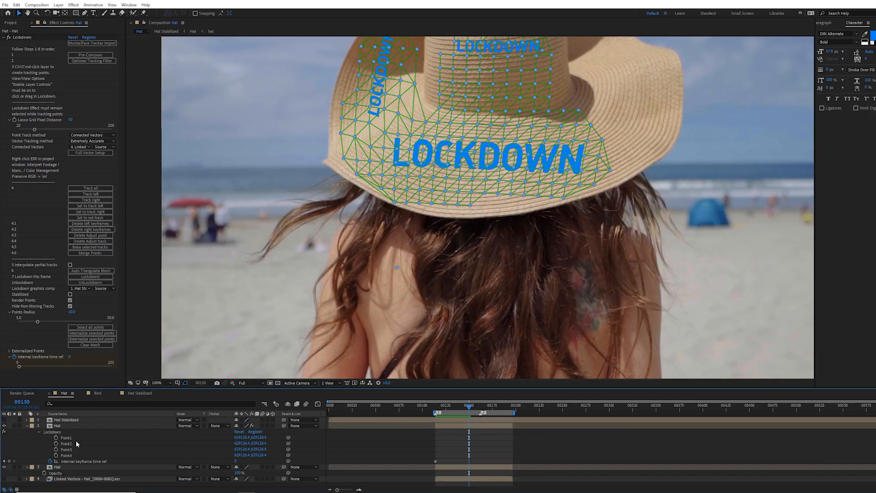
click(436, 406)
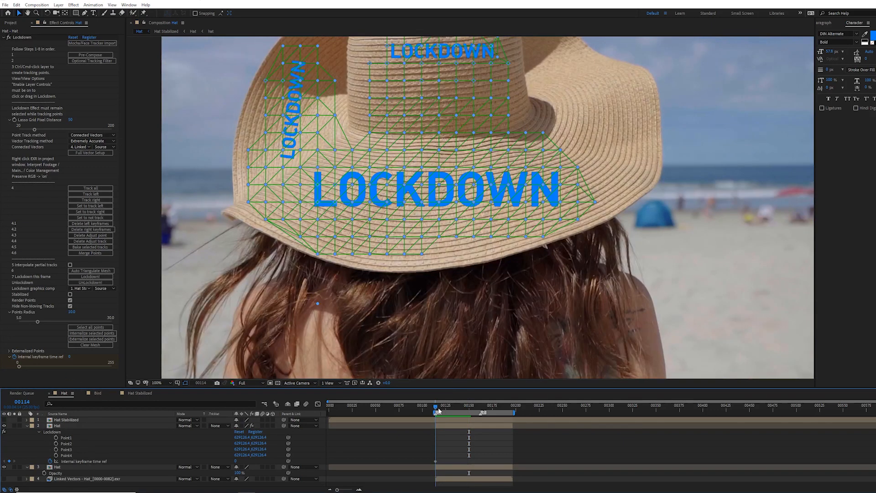
Step: Apply the Boris FX Mocha AE effect to the Hat layer and place it above Lockdown
click(4, 38)
click(60, 426)
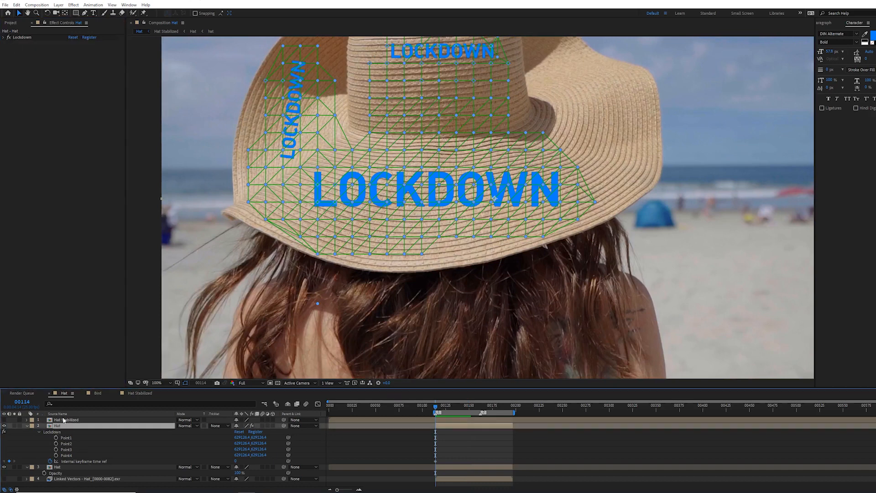
click(73, 5)
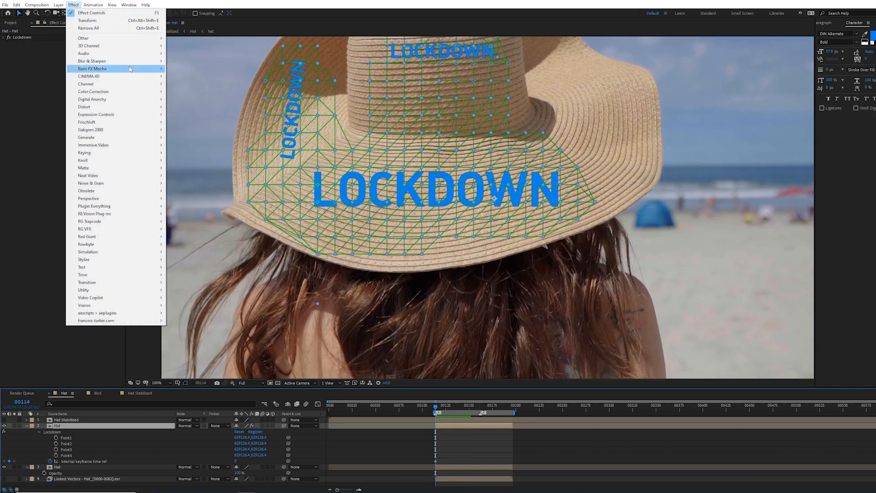
mouse_move(130, 70)
click(187, 69)
drag(22, 37, 28, 128)
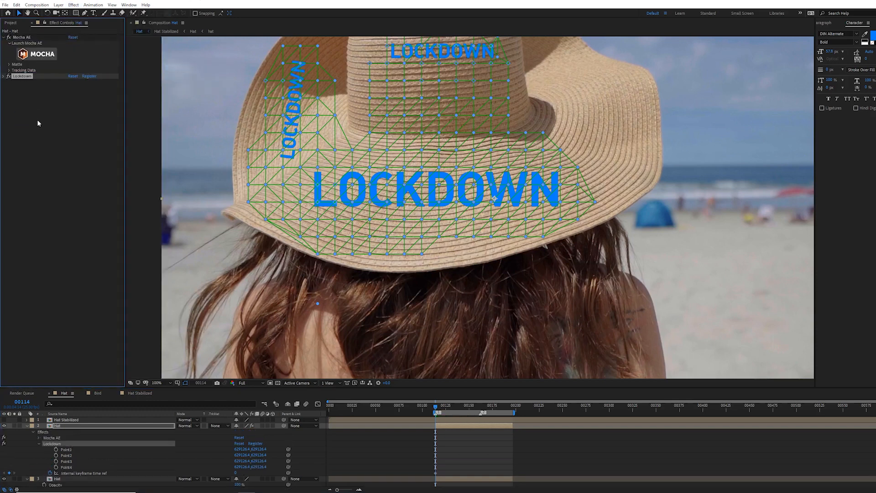
Step: Launch the Mocha interface from the Mocha AE effect
click(34, 56)
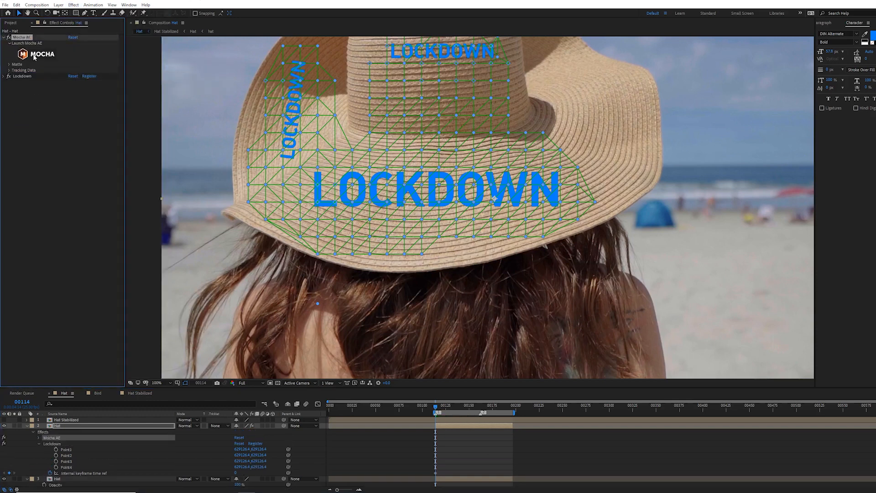
click(34, 56)
click(400, 272)
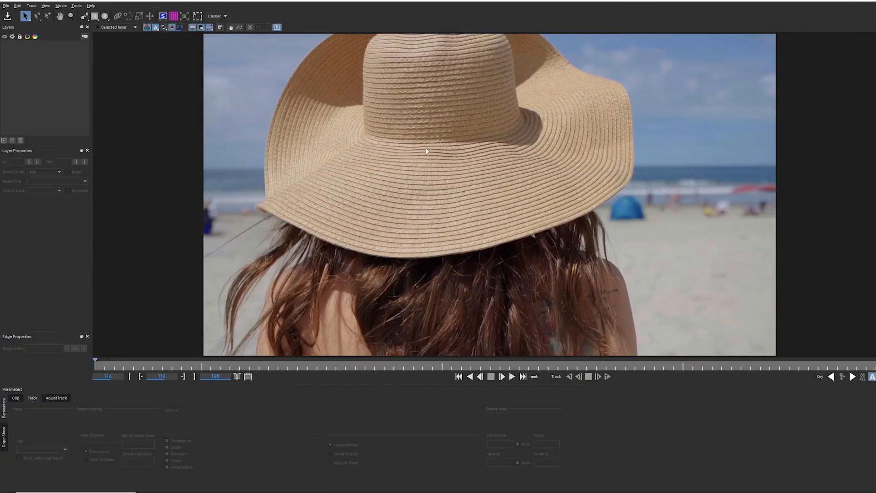
Step: Draw a closed spline shape around the hat crown to create a new tracking layer
click(83, 18)
click(378, 84)
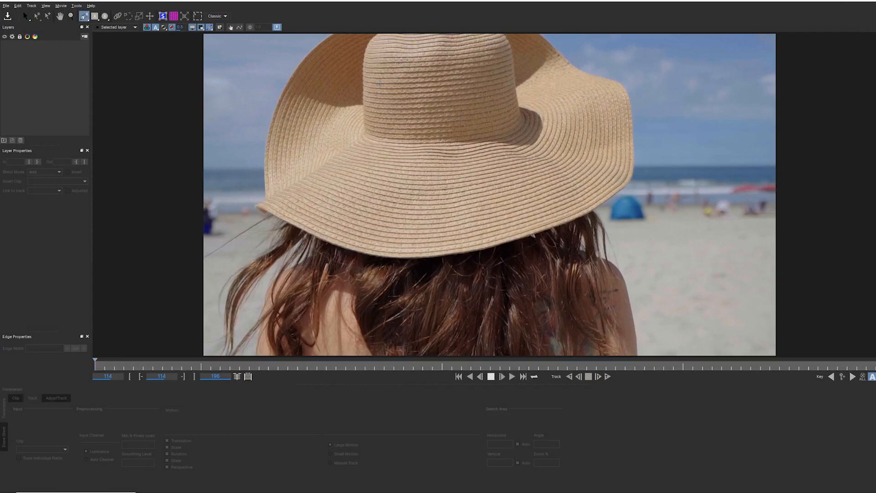
click(512, 144)
click(506, 106)
click(382, 111)
right_click(377, 149)
drag(380, 150, 383, 150)
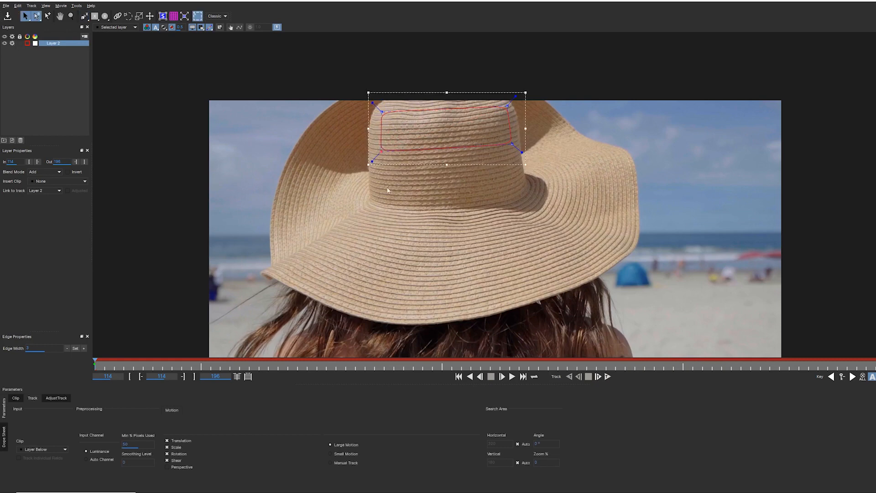
Step: Track the crown layer forward, stopping to reshape the spline before resuming the track
click(607, 377)
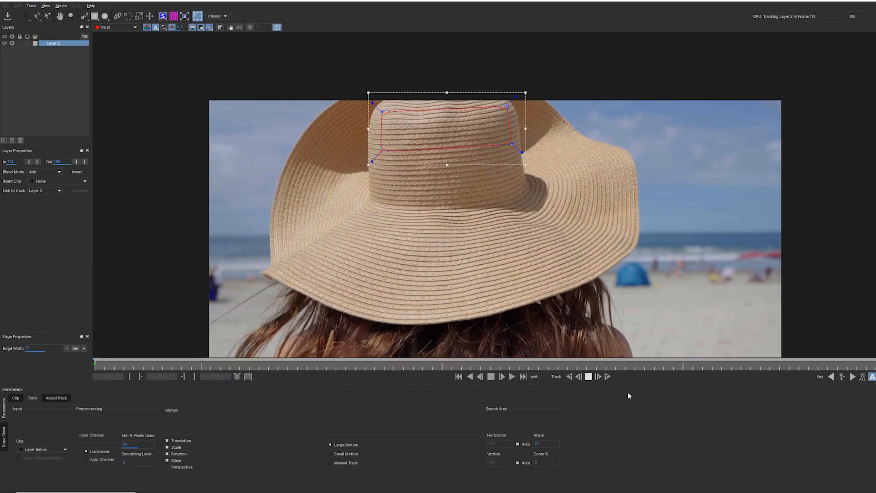
click(588, 377)
drag(347, 365, 278, 365)
drag(573, 131, 584, 189)
drag(461, 138, 449, 188)
click(607, 377)
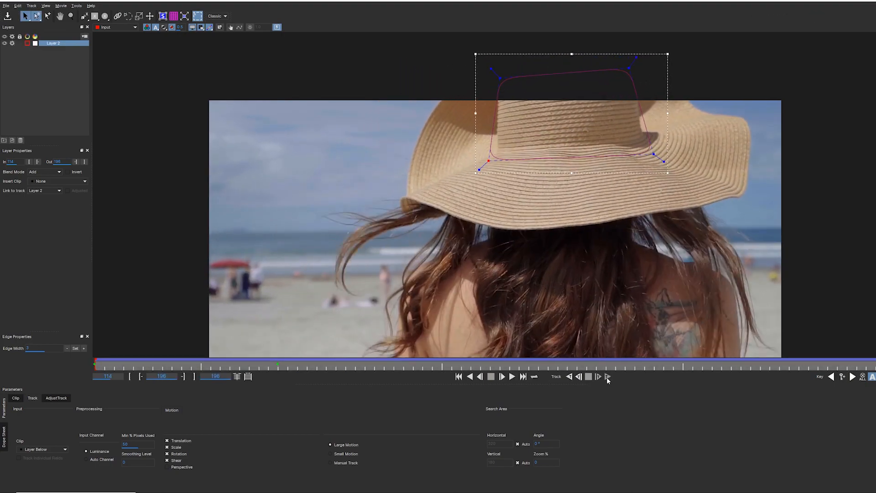
Step: Show the planar surface, align its four corners to the crown's upper band, and review the track
drag(874, 365, 432, 354)
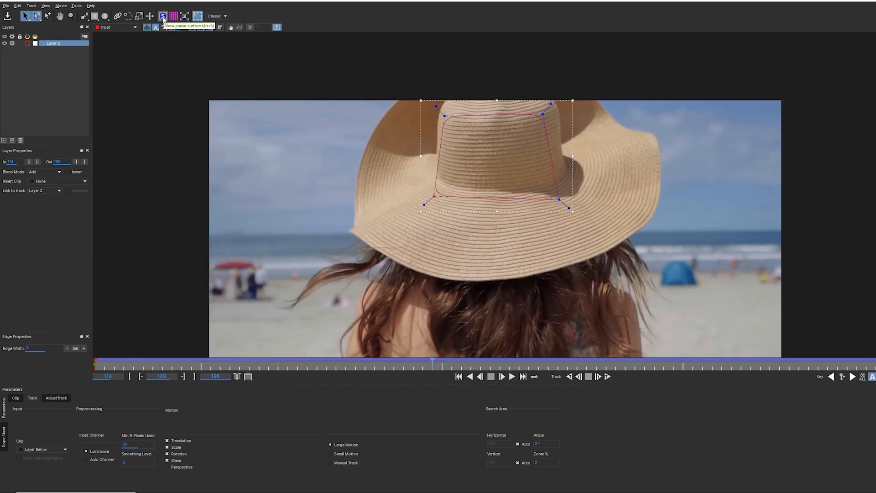
click(163, 17)
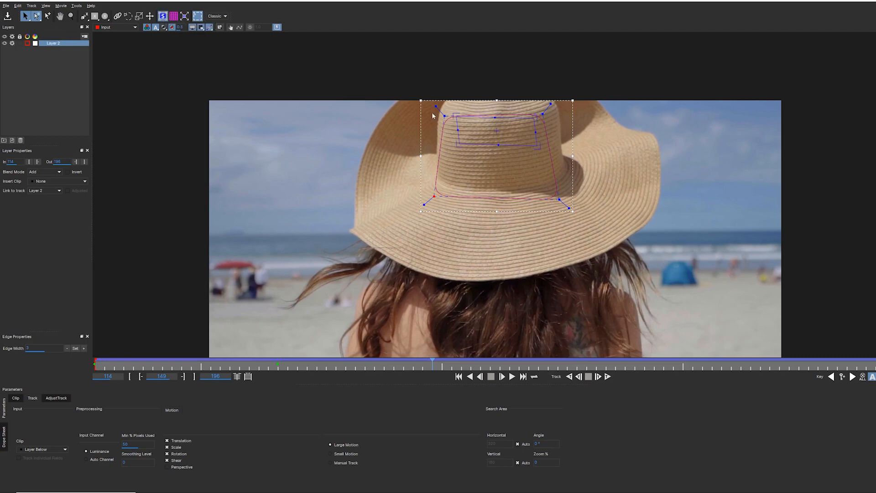
drag(453, 111, 450, 105)
drag(536, 116, 543, 103)
drag(538, 145, 546, 148)
mouse_move(458, 144)
mouse_down()
mouse_move(440, 145)
mouse_move(450, 146)
mouse_up()
drag(422, 364, 277, 351)
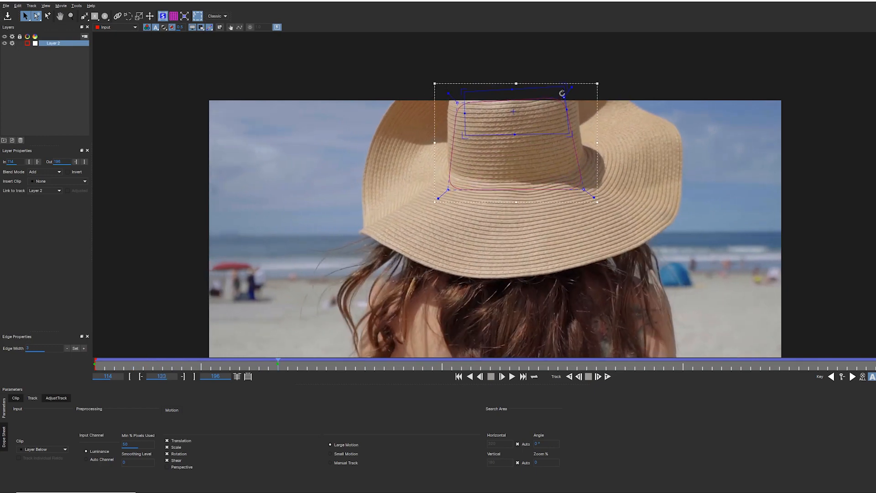
drag(278, 363, 39, 335)
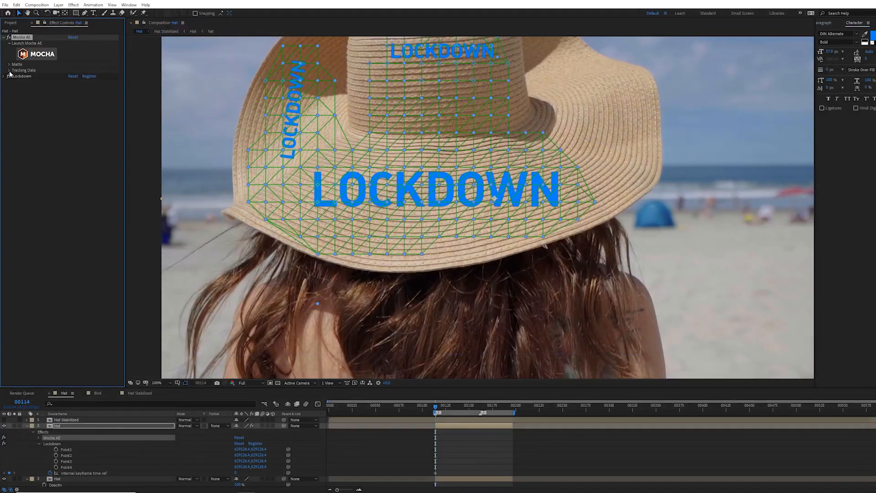
Step: Create track data in Mocha AE from Layer 2
click(9, 70)
click(74, 76)
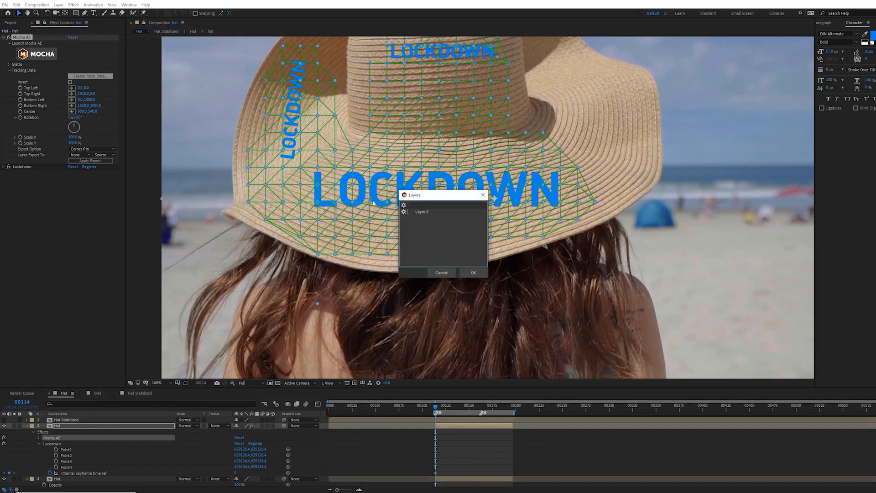
click(473, 273)
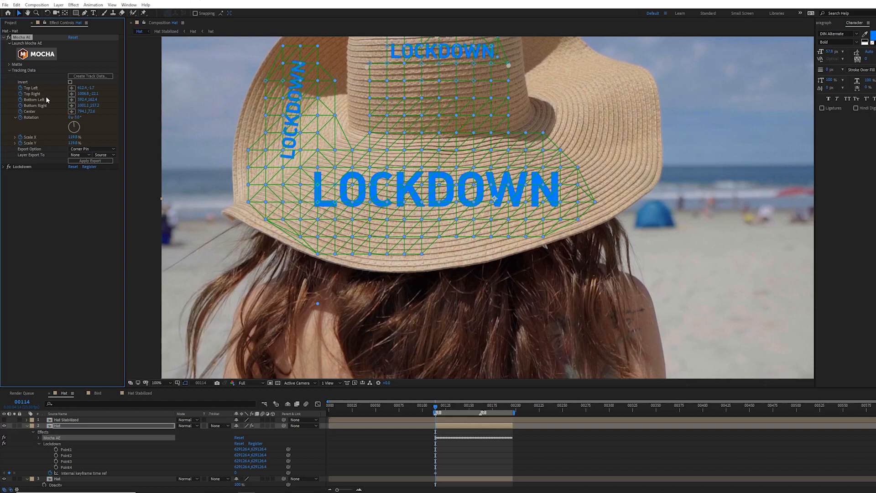
Step: Import the Mocha track into the Lockdown effect and preview the playback
click(3, 167)
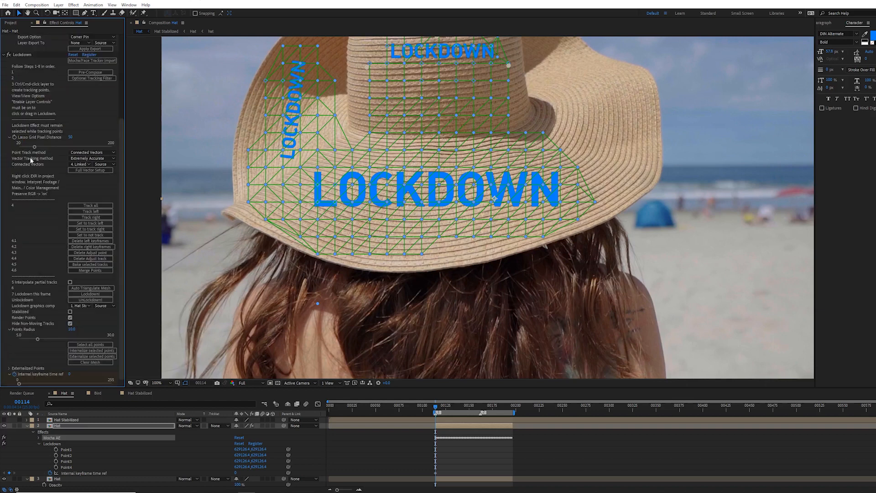
scroll(46, 91, up, 4)
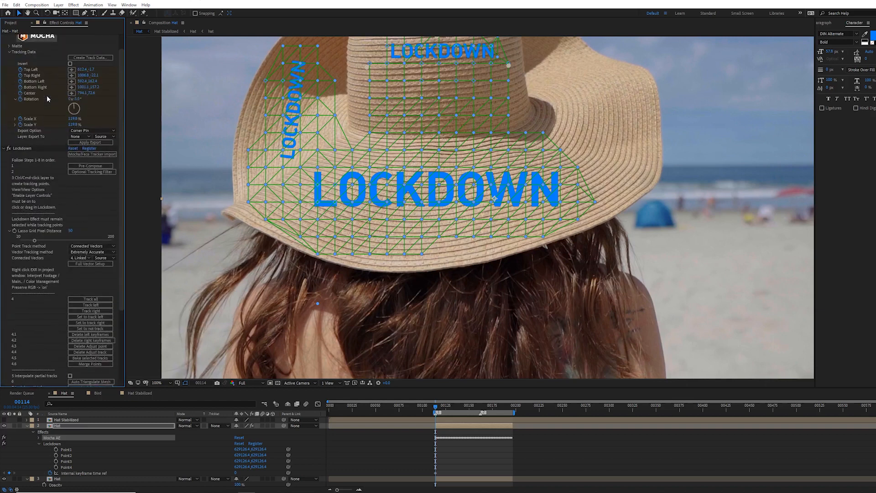
click(91, 155)
drag(382, 119, 377, 206)
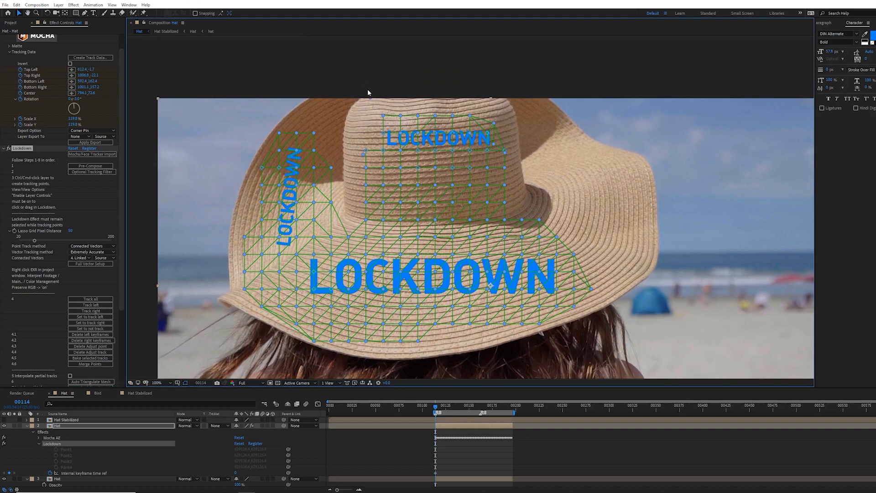
key(space)
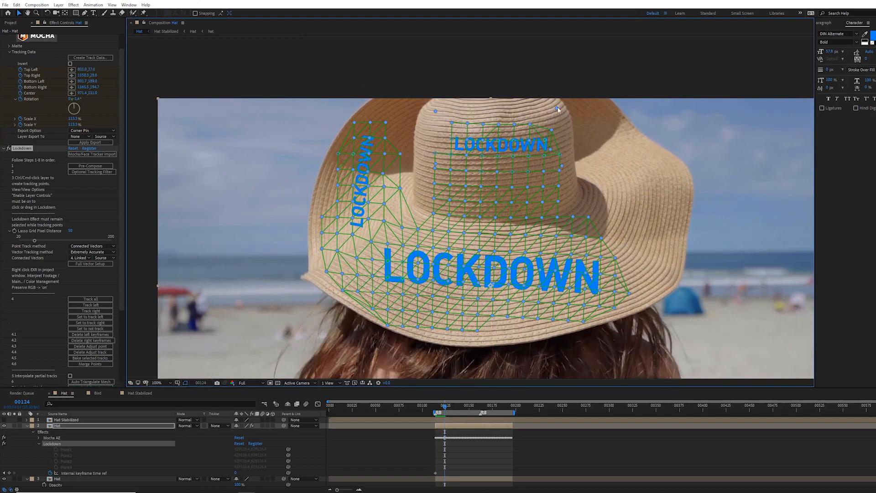
Step: Scrub through the frames and inspect how the imported crown track fits the hat
drag(444, 407, 442, 410)
ctrl+click(426, 119)
ctrl+click(548, 117)
ctrl+click(552, 164)
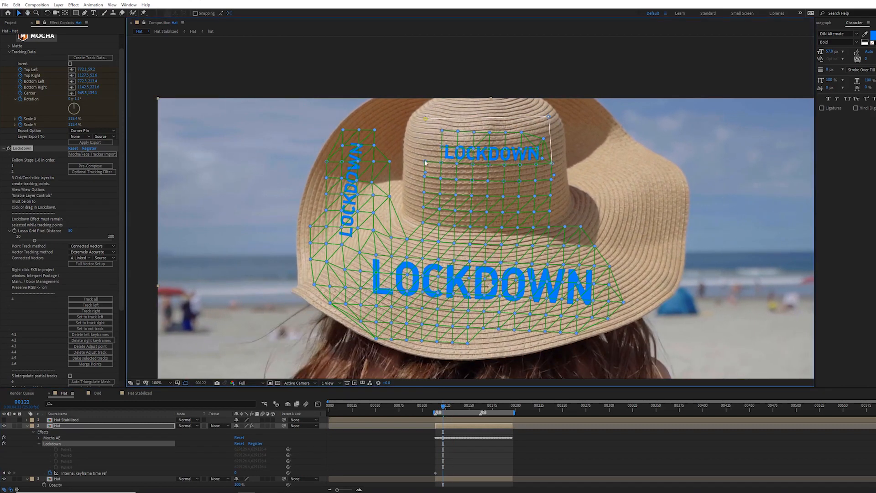
click(451, 406)
mouse_move(450, 406)
mouse_down()
mouse_move(464, 409)
mouse_move(440, 408)
mouse_up()
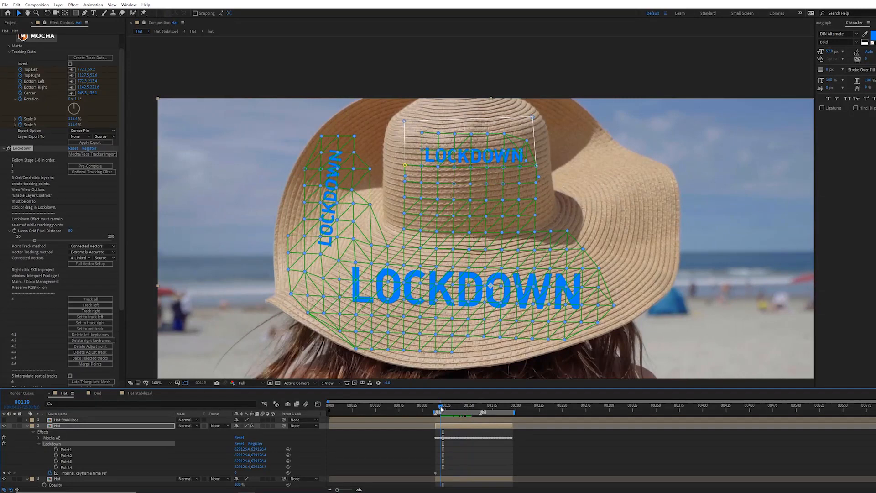
Step: Reveal the layer's keyframes and delete the Mocha AE effect from the Hat layer
scroll(124, 202, down, 5)
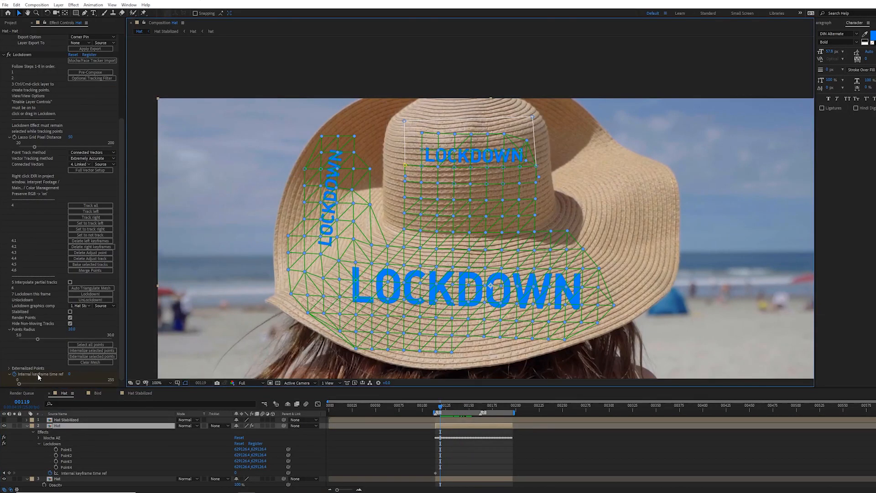
click(28, 426)
key(u)
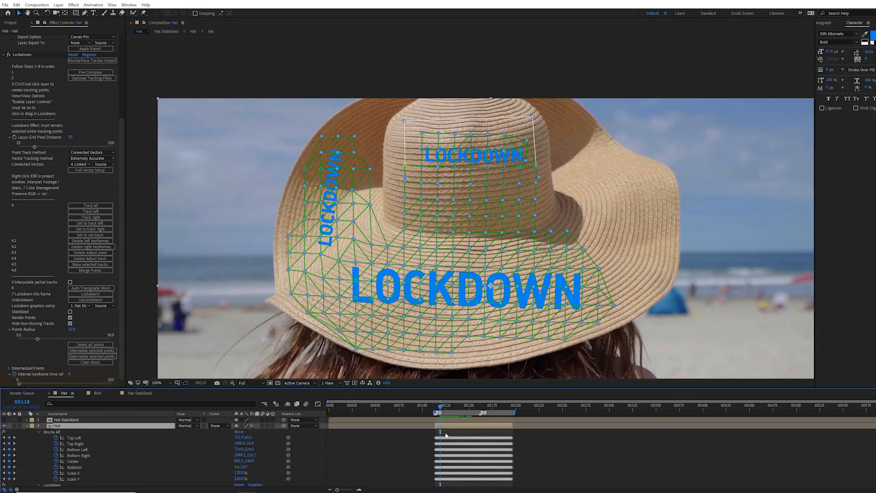
scroll(79, 439, down, 2)
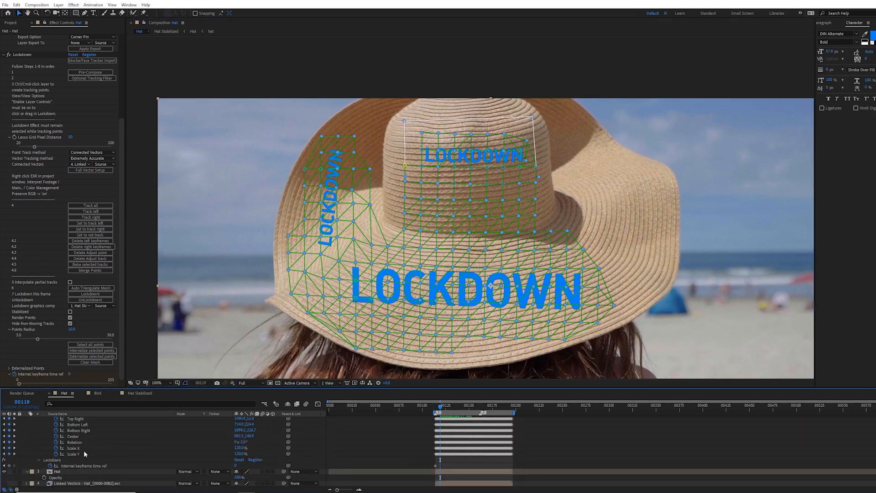
scroll(83, 450, up, 2)
scroll(24, 42, up, 5)
scroll(24, 43, up, 1)
click(22, 37)
key(Delete)
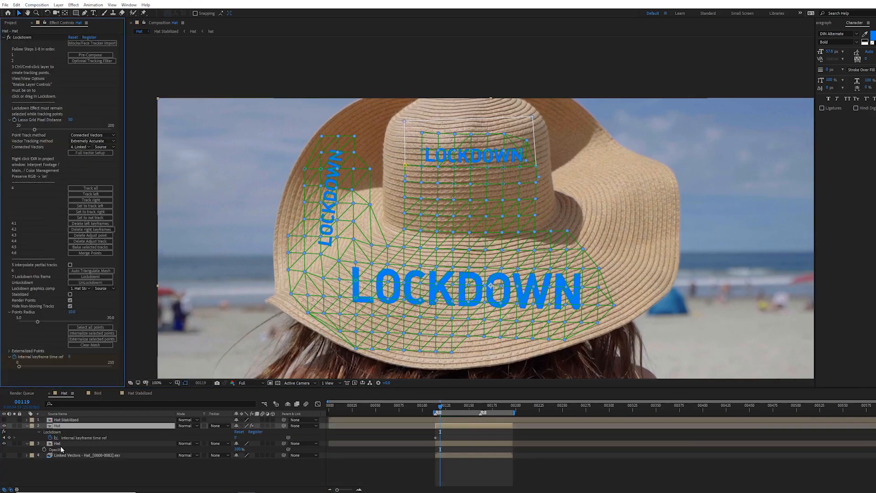
Step: Scrub the timeline to review the LOCKDOWN text following the hat
click(78, 438)
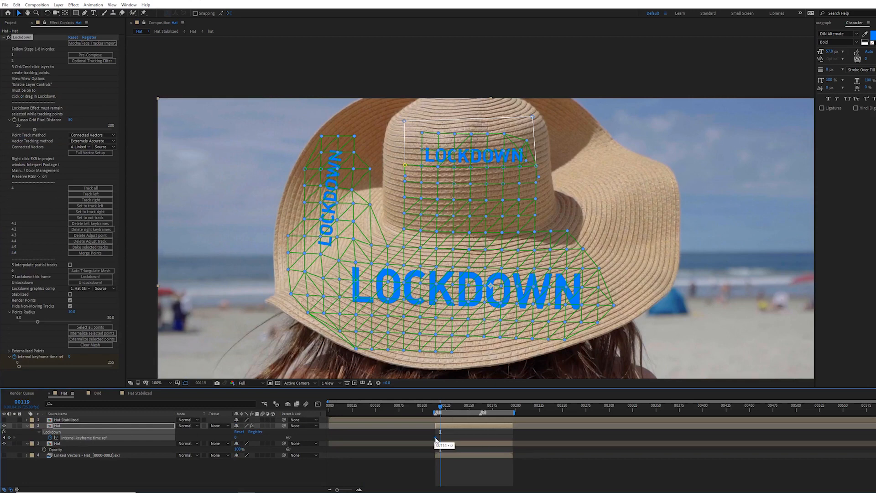
drag(440, 407, 452, 408)
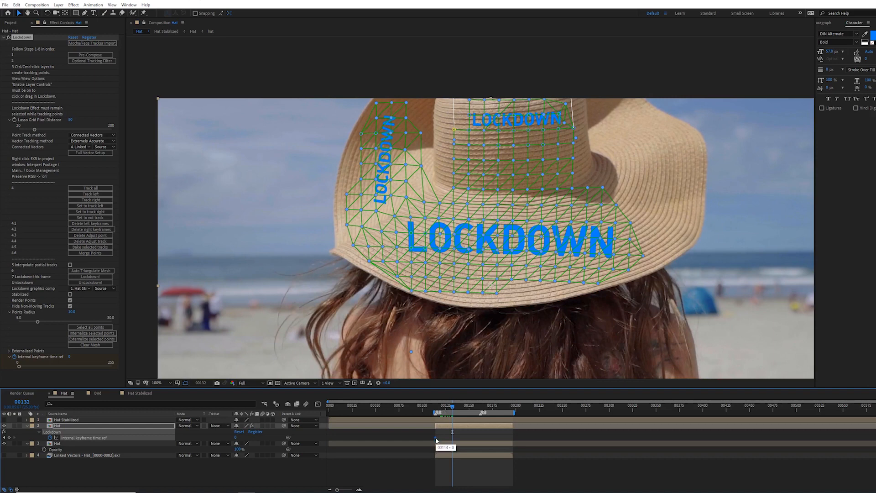
drag(436, 438, 430, 438)
drag(452, 406, 493, 424)
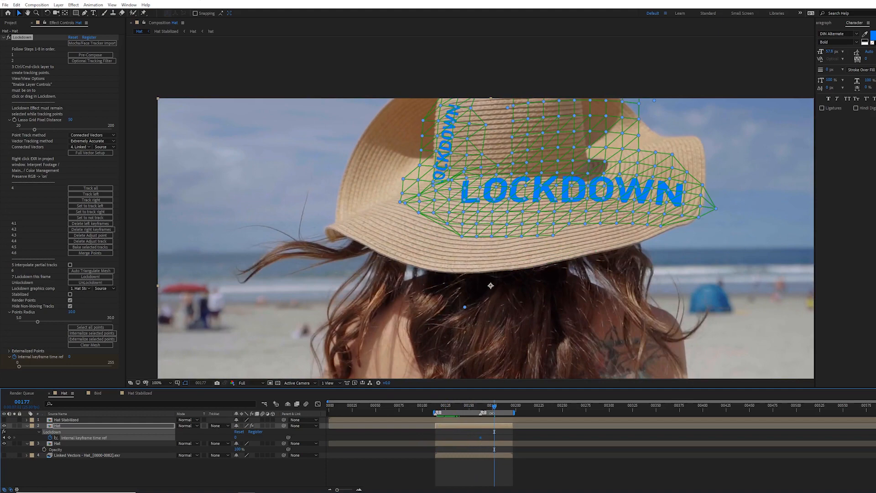
drag(493, 413, 453, 412)
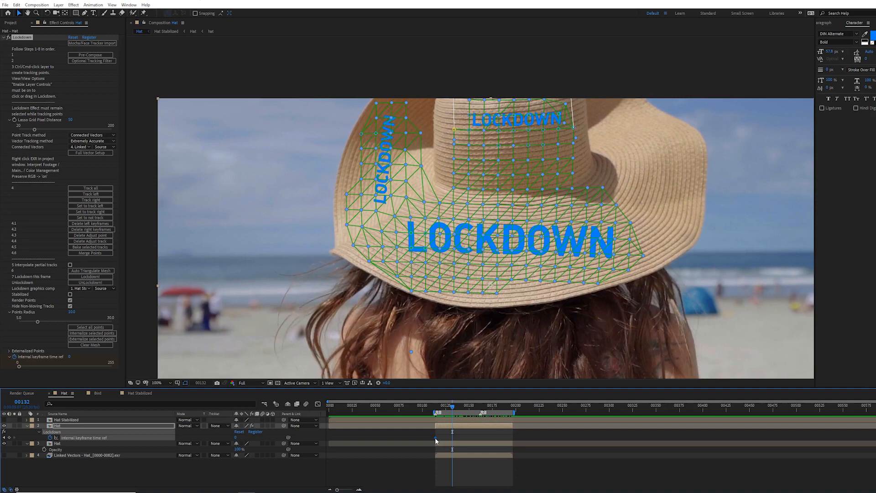
mouse_move(434, 438)
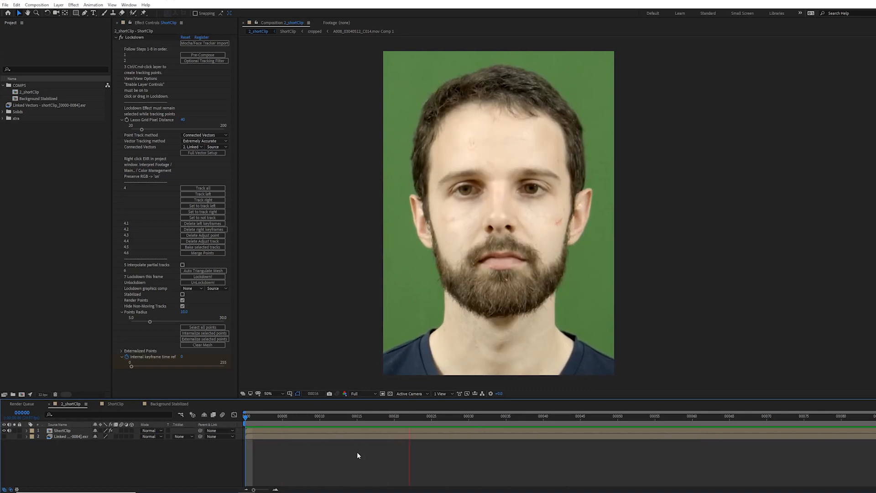
Step: Play and scrub the face clip in the shortClip composition
key(space)
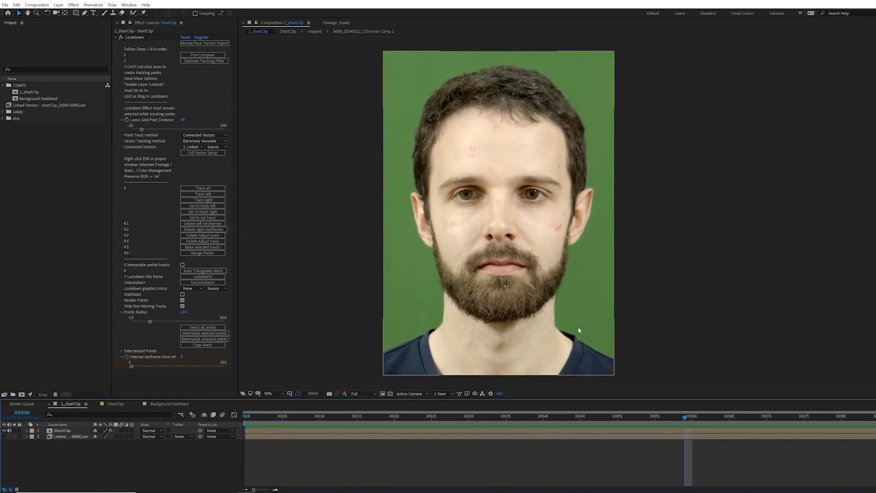
drag(661, 416, 551, 417)
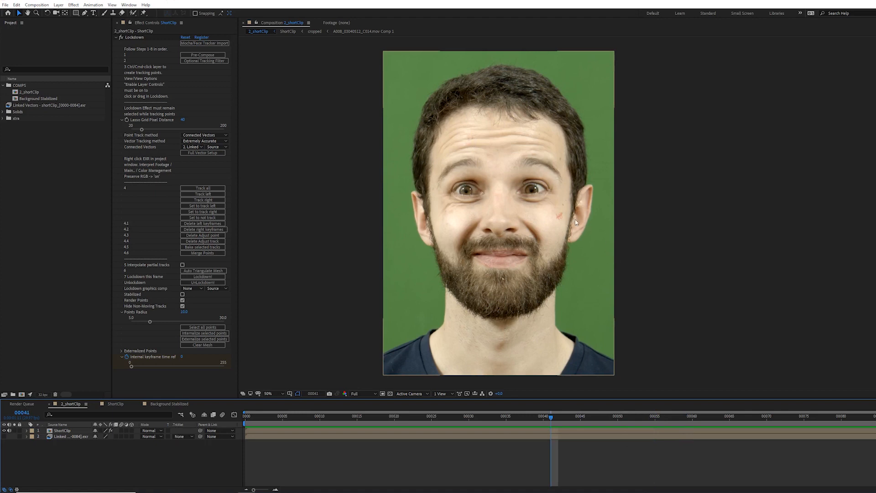
drag(551, 418, 708, 434)
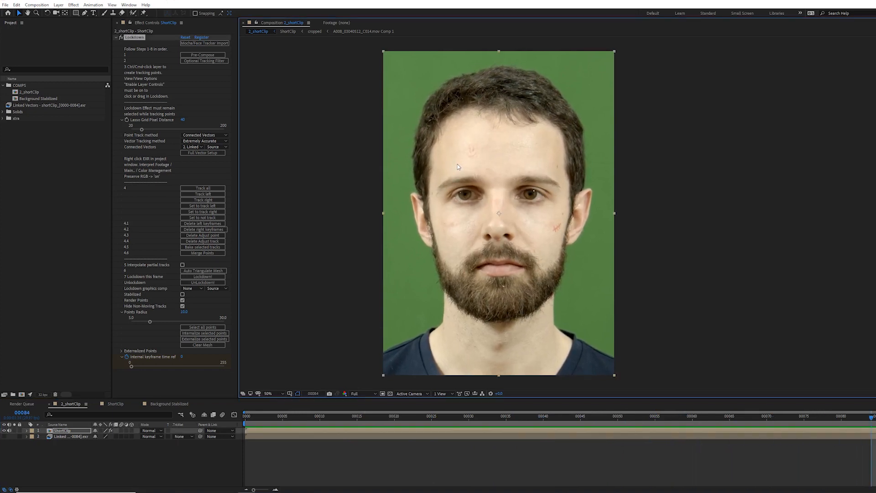
Step: Create Lockdown tracking points covering the whole face with lasso selections
mouse_move(457, 163)
mouse_down()
mouse_move(487, 161)
mouse_move(490, 148)
mouse_move(463, 130)
mouse_up()
drag(441, 163, 443, 166)
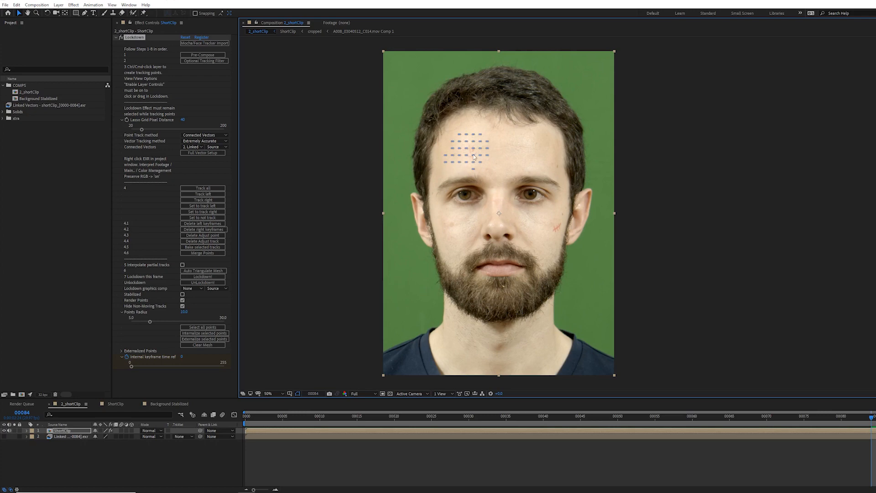
drag(581, 232, 580, 235)
mouse_move(447, 175)
mouse_down()
mouse_move(502, 190)
mouse_move(428, 187)
mouse_move(447, 101)
mouse_move(467, 91)
mouse_move(526, 98)
mouse_move(515, 172)
mouse_up()
mouse_move(509, 202)
mouse_down()
mouse_move(554, 271)
mouse_move(515, 192)
mouse_up()
drag(566, 236, 577, 233)
mouse_move(602, 358)
mouse_down()
mouse_move(550, 327)
mouse_move(565, 229)
mouse_move(590, 197)
mouse_move(570, 118)
mouse_move(478, 87)
mouse_move(427, 189)
mouse_move(442, 318)
mouse_move(383, 392)
mouse_up()
Step: Track all the face points and preview the tracked playback
click(213, 190)
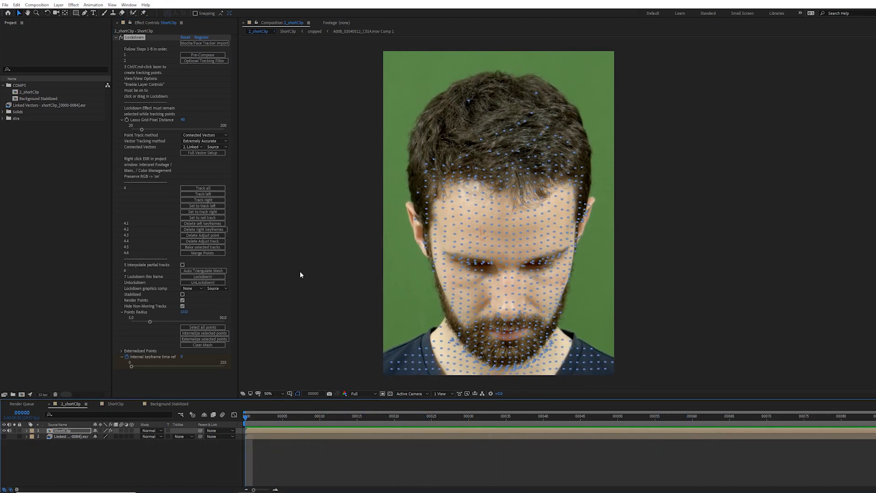
key(space)
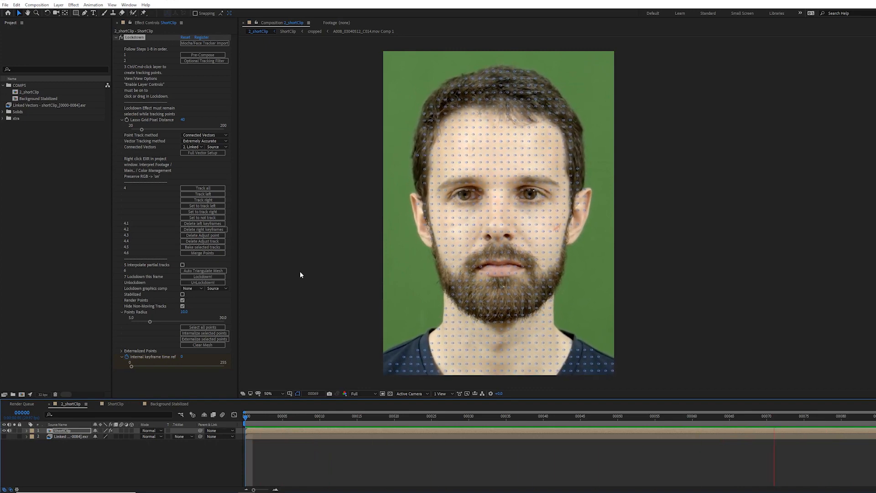
key(space)
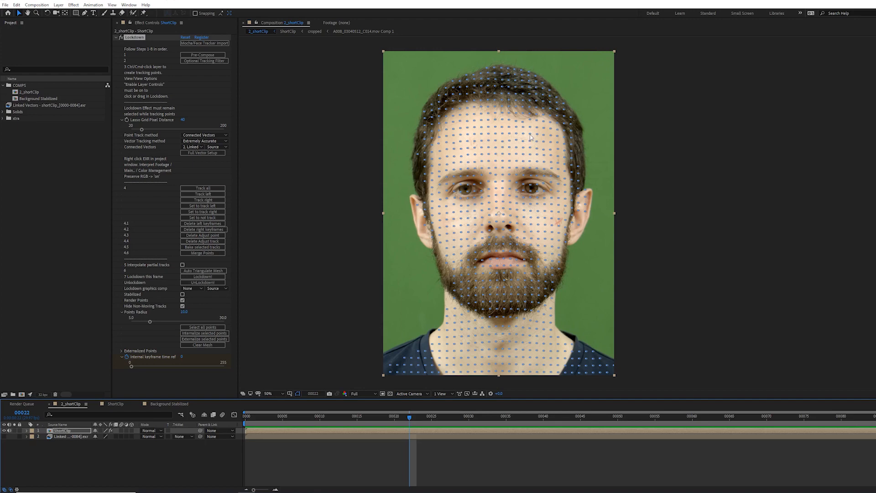
Step: Add the Optional Tracking Filter to the clip and preview the filtered footage
click(213, 62)
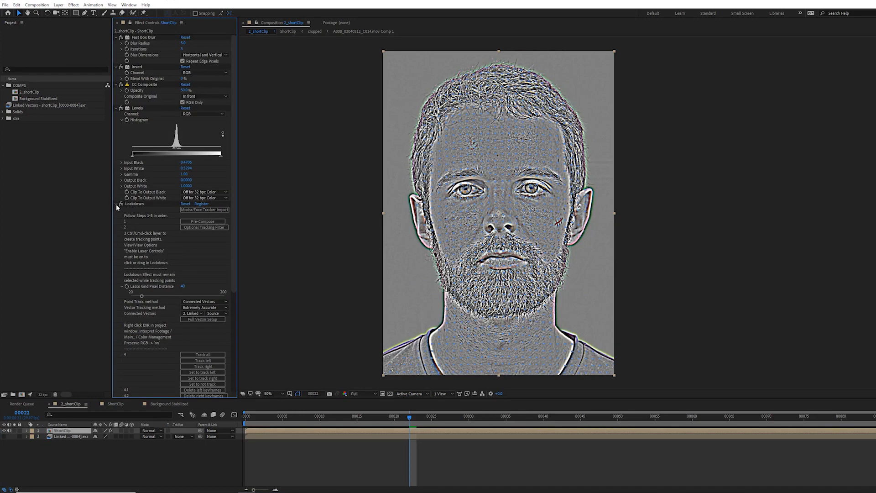
click(114, 206)
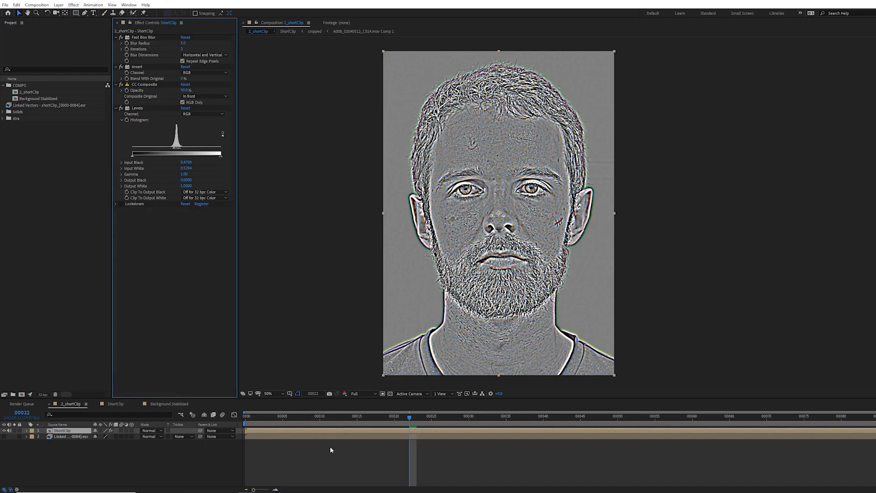
scroll(432, 242, up, 2)
key(space)
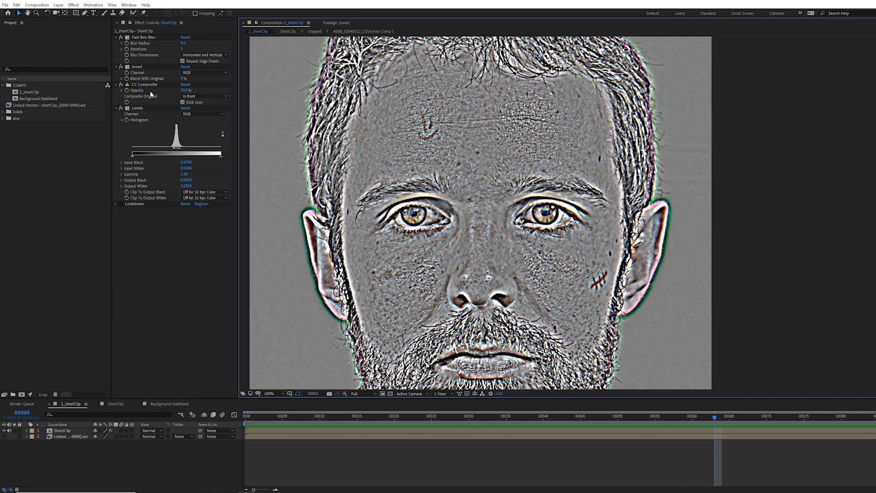
Step: Delete all the filter effects from the ShortClip layer, leaving only Lockdown
click(142, 38)
key(ctrl+a)
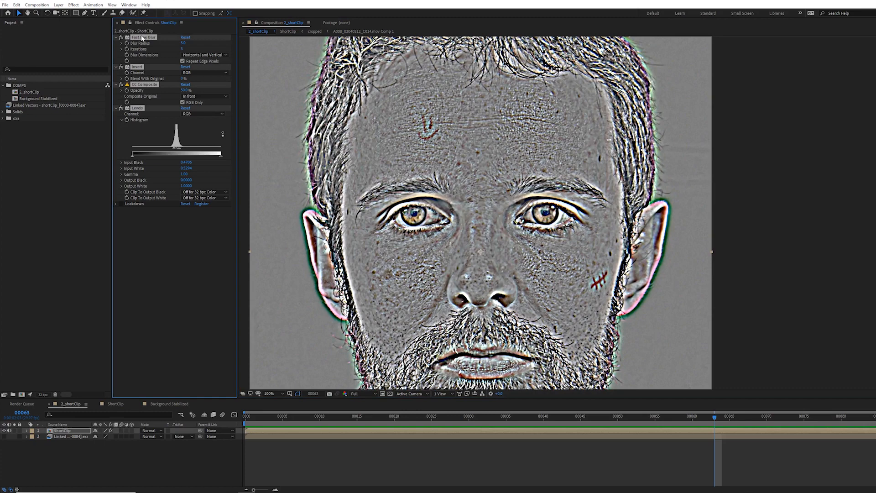
key(Delete)
Step: Auto-triangulate the Lockdown mesh across the tracked face points
drag(714, 416, 873, 421)
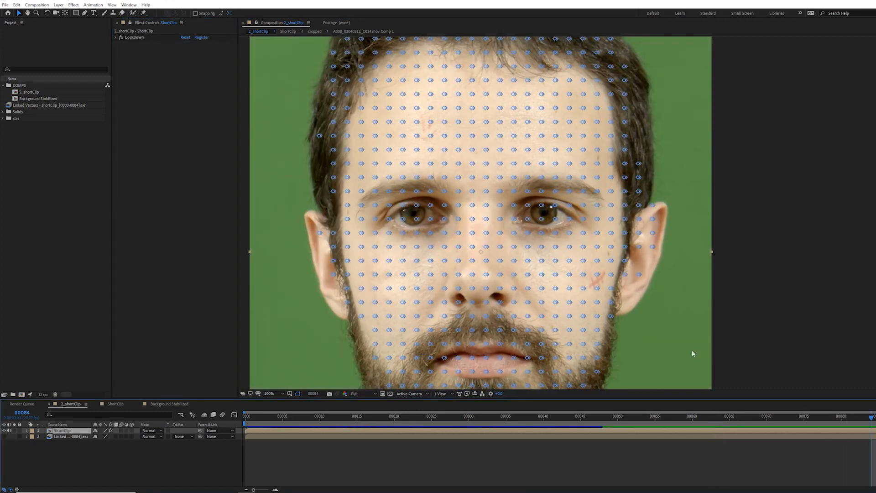
key(comma)
key(comma)
click(115, 38)
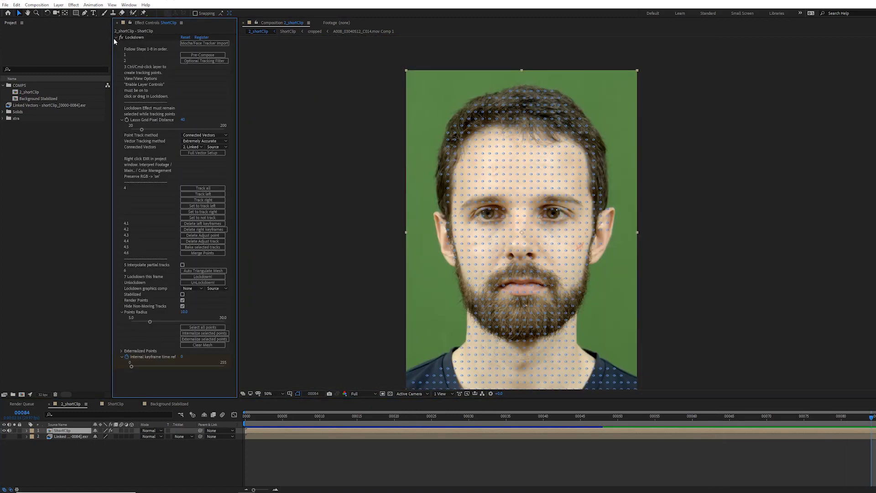
click(204, 271)
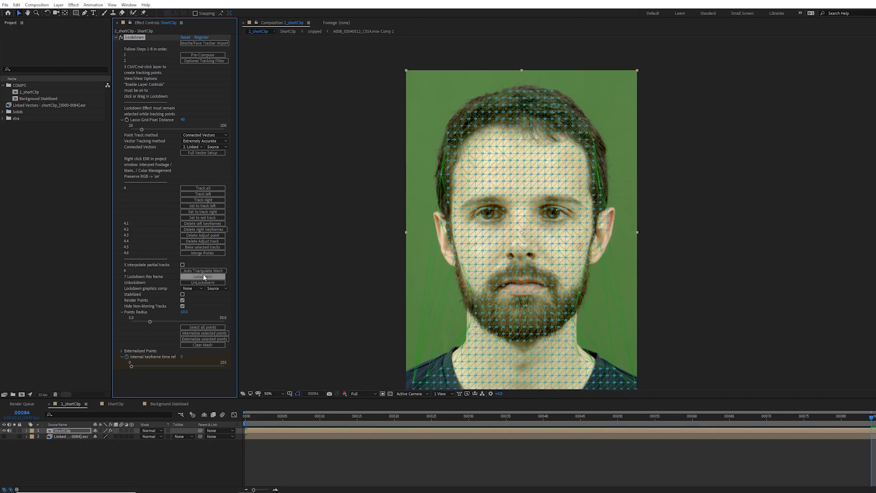
Step: Run Lockdown on the tracked mesh to build a stabilized background composition
drag(402, 259, 464, 343)
drag(686, 272, 581, 351)
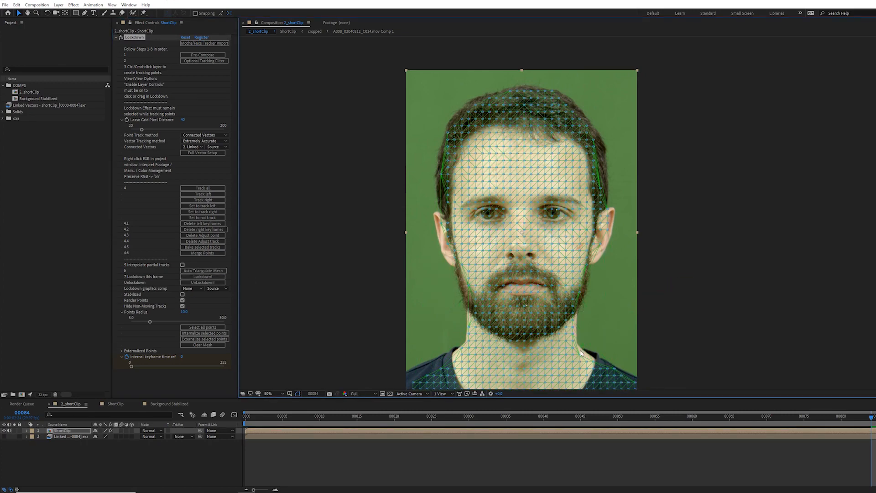
click(199, 276)
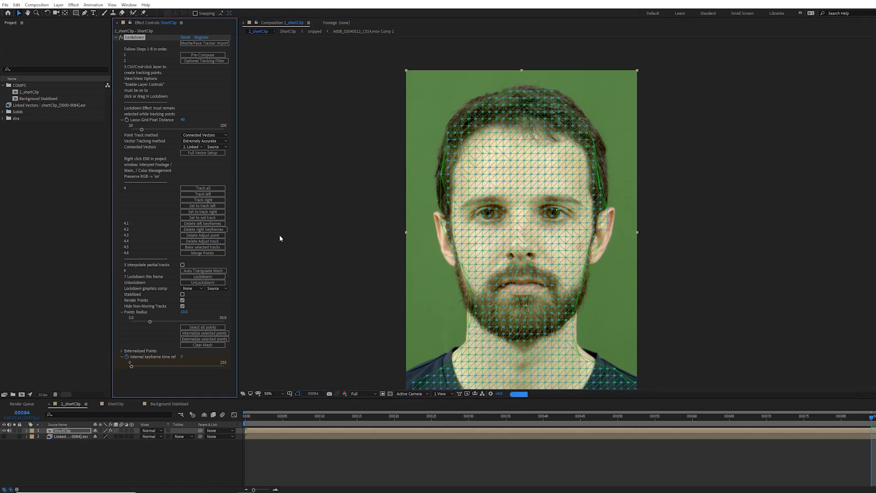
key(Return)
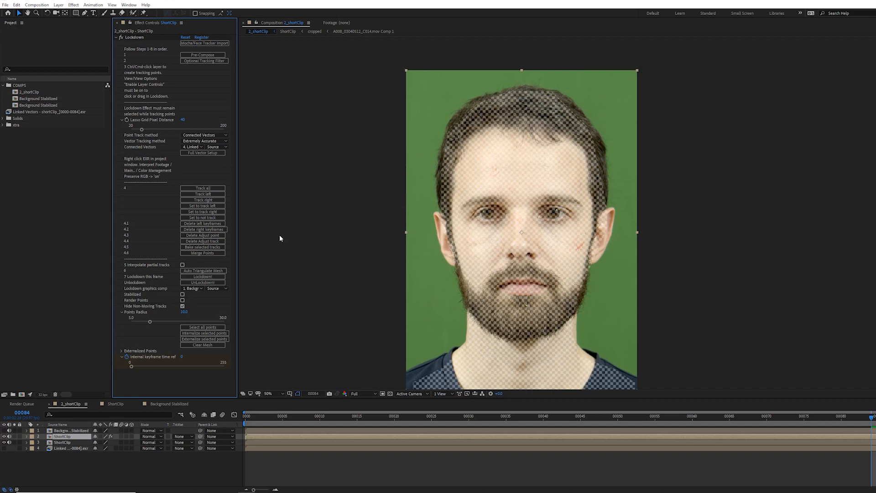
Step: Open the Background Stabilized composition and delete its Checkerboard layer
key(space)
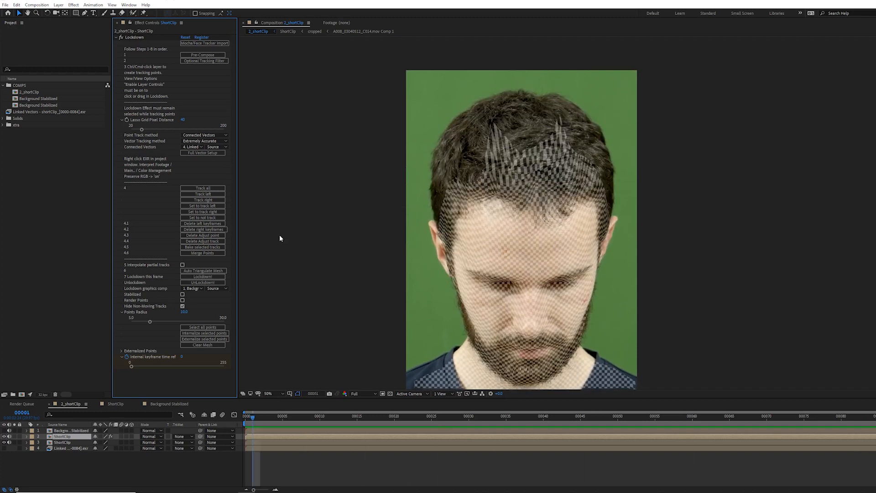
click(869, 417)
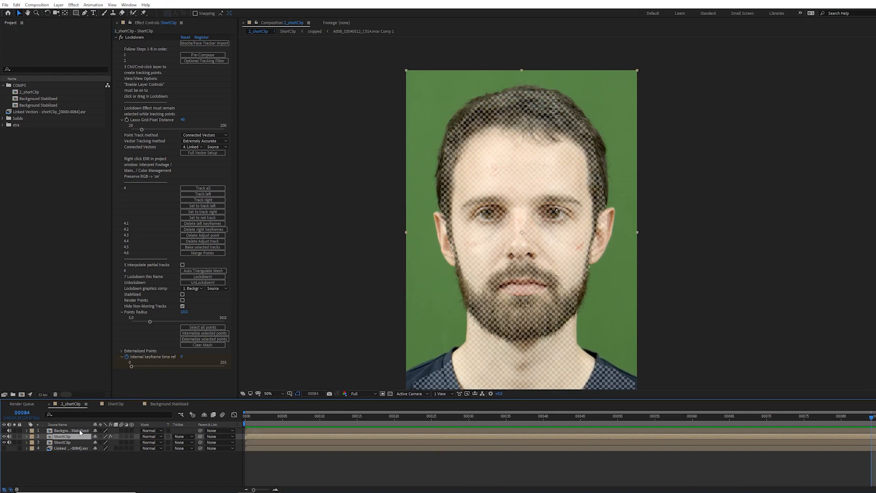
double_click(80, 431)
click(79, 430)
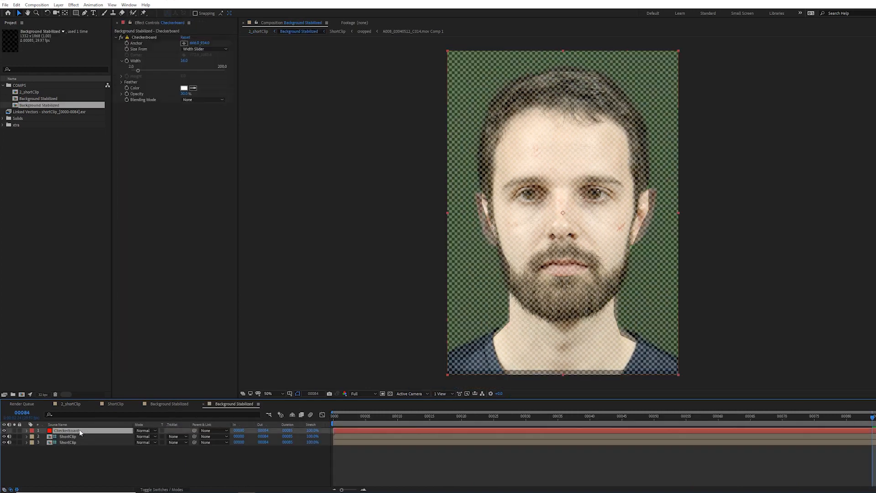
key(Delete)
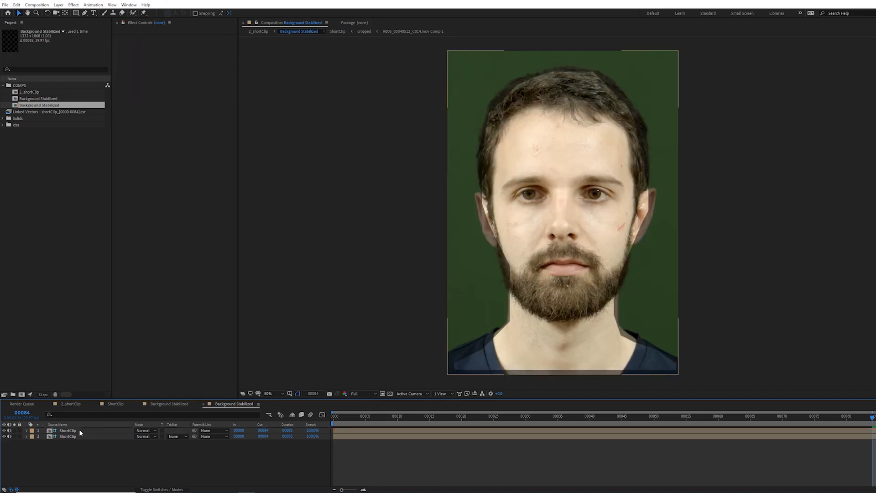
Step: Play and scrub the stabilized face in the Background Stabilized composition
key(space)
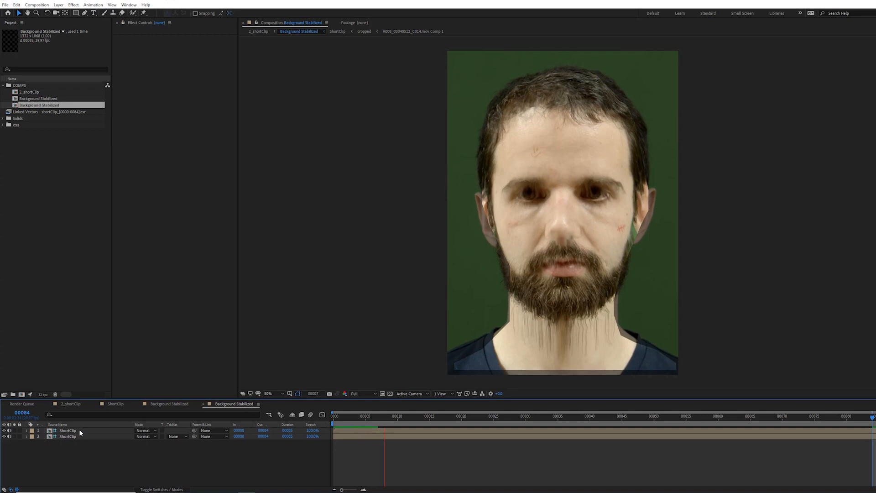
key(space)
click(644, 416)
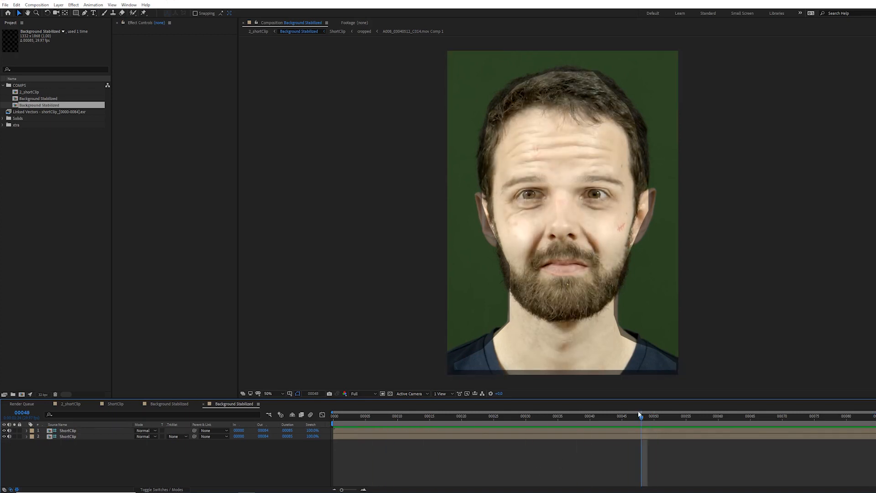
drag(860, 418, 493, 418)
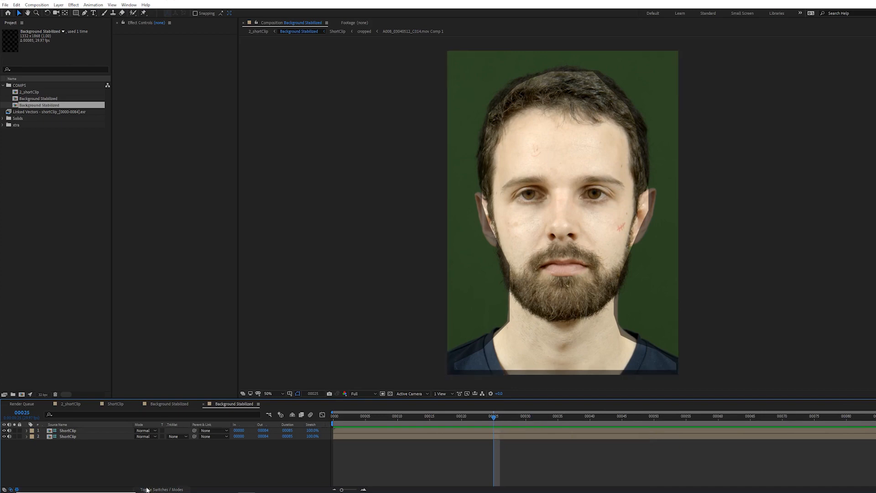
Step: Turn off Guide Layer for the top ShortClip layer
click(65, 431)
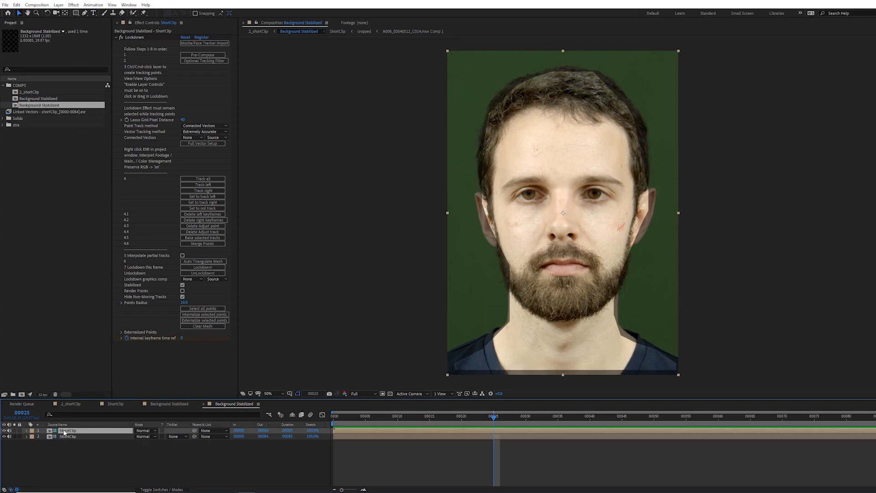
right_click(65, 431)
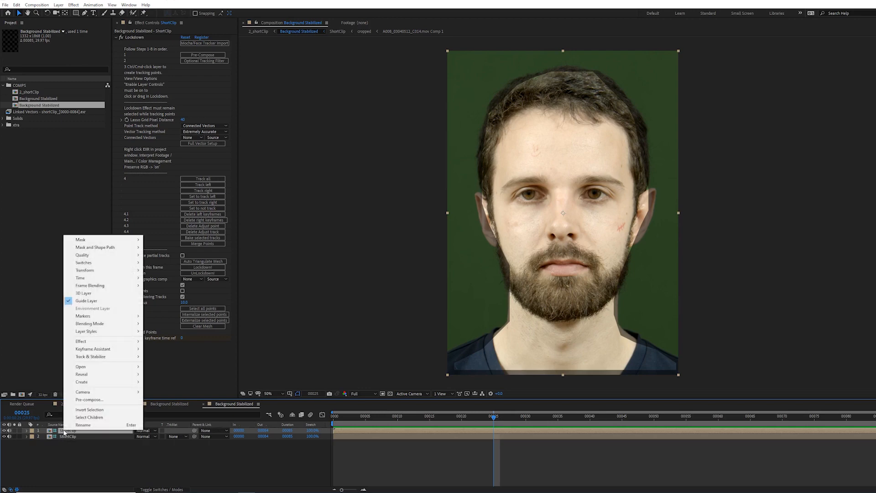
click(102, 302)
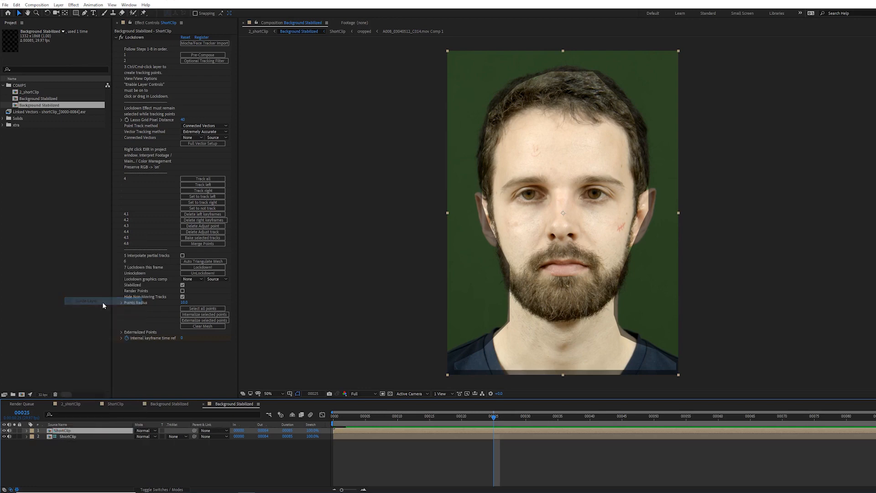
Step: Paint over the forehead mark on the top ShortClip layer with the Clone Stamp tool
click(117, 40)
click(113, 13)
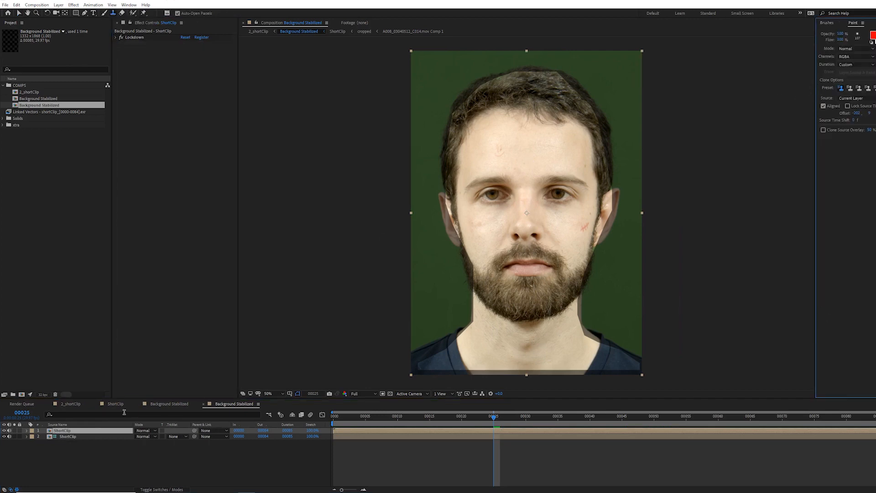
double_click(72, 432)
scroll(533, 150, up, 2)
drag(515, 114, 454, 198)
alt+click(460, 149)
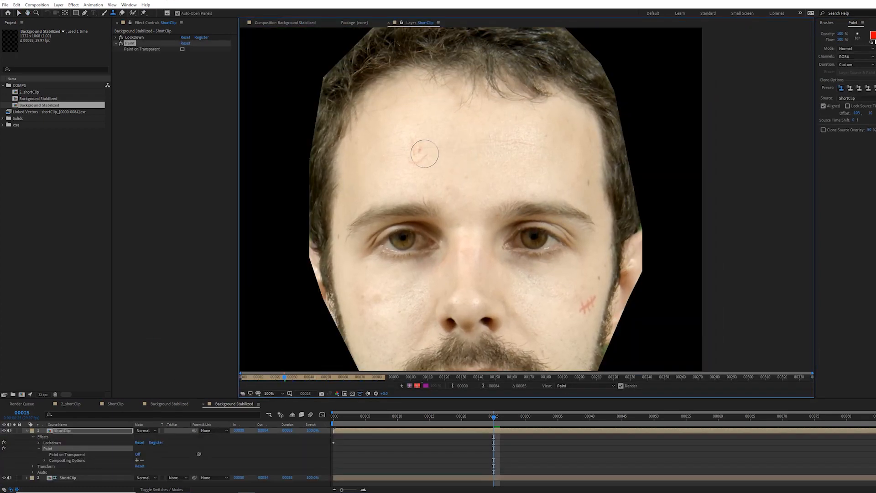
drag(424, 154, 406, 153)
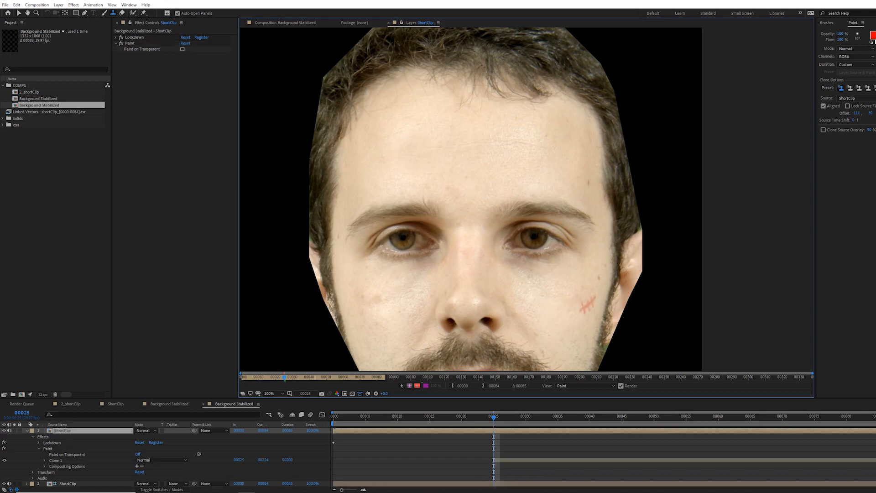
Step: Clone out the cross-shaped scar on the right cheek
alt+click(577, 330)
mouse_move(583, 307)
mouse_down()
mouse_move(590, 311)
mouse_move(591, 292)
mouse_move(589, 303)
mouse_up()
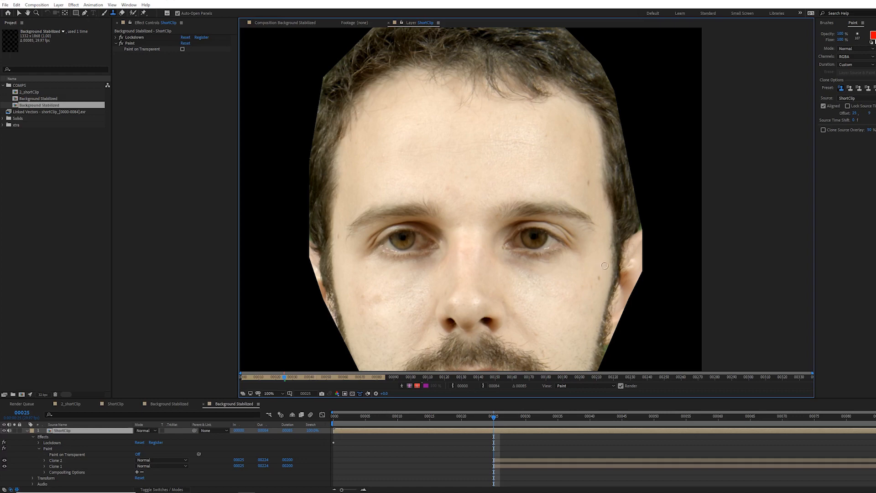
mouse_move(605, 264)
mouse_down()
mouse_move(585, 290)
mouse_move(576, 242)
mouse_up()
alt+click(588, 278)
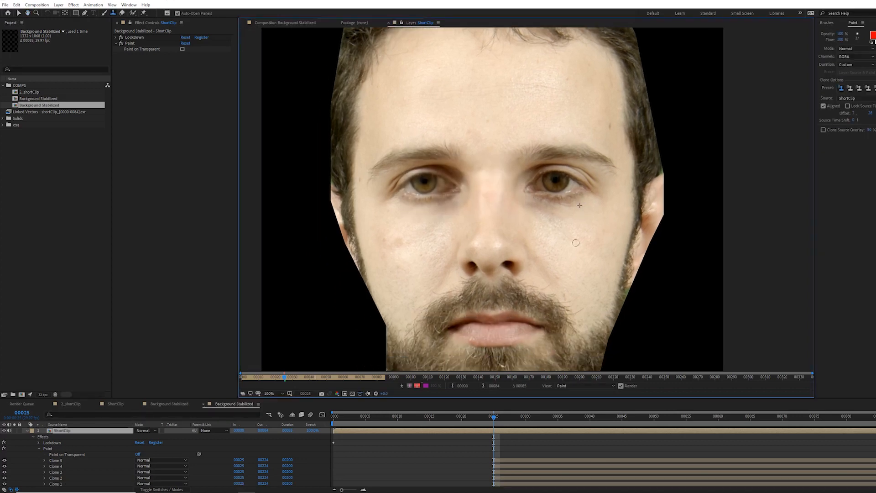
Step: Clone over the remaining blemishes on both cheeks and under the eyes
alt+click(564, 278)
drag(560, 275, 555, 271)
alt+click(410, 260)
click(422, 256)
alt+click(397, 258)
alt+click(421, 243)
drag(398, 241, 389, 248)
alt+click(394, 280)
alt+click(570, 286)
drag(564, 298, 565, 280)
scroll(524, 188, down, 1)
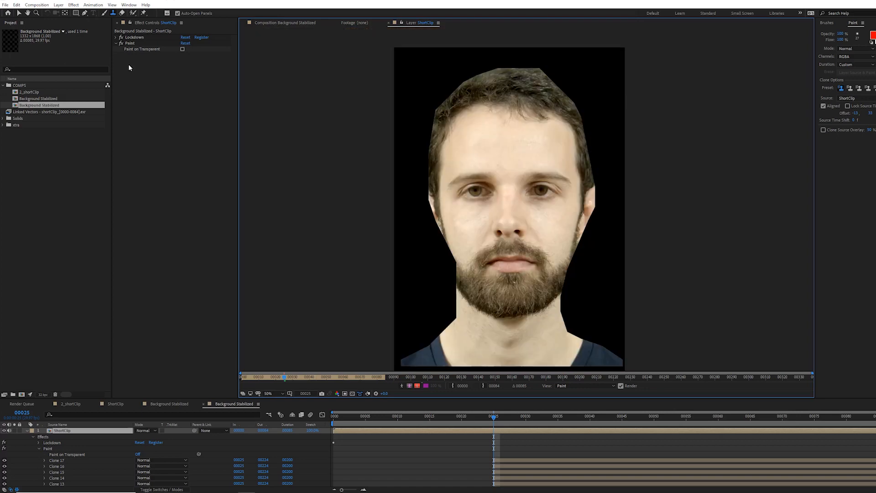
Step: Select all the clone strokes and extend them back to the start of the clip
click(121, 43)
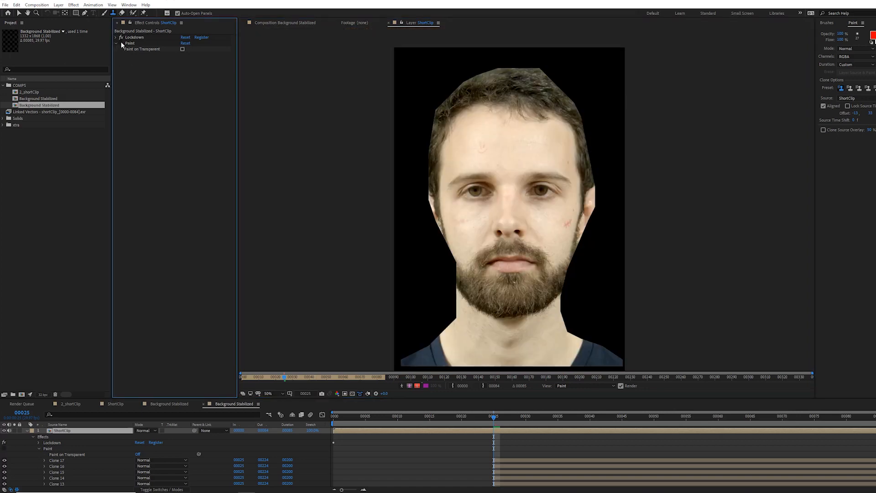
click(122, 43)
click(514, 452)
click(508, 460)
mouse_move(492, 416)
mouse_down()
mouse_move(482, 415)
mouse_move(494, 416)
mouse_up()
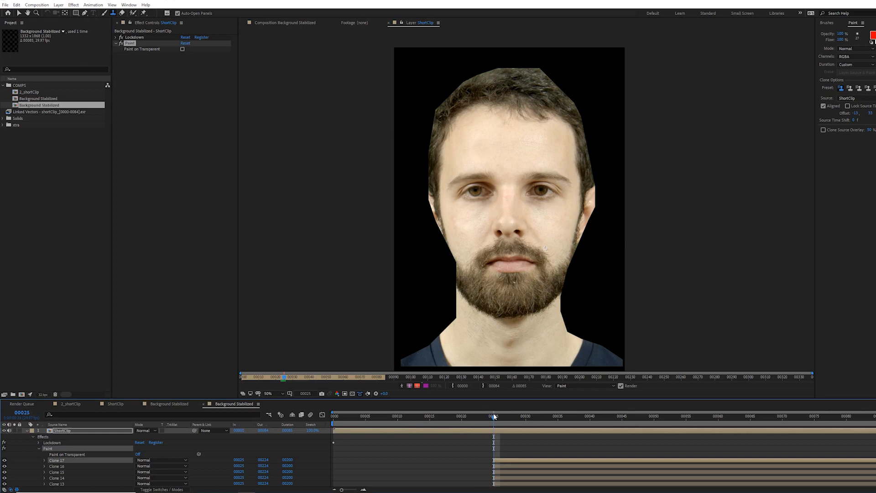
scroll(497, 465, down, 5)
shift+click(497, 466)
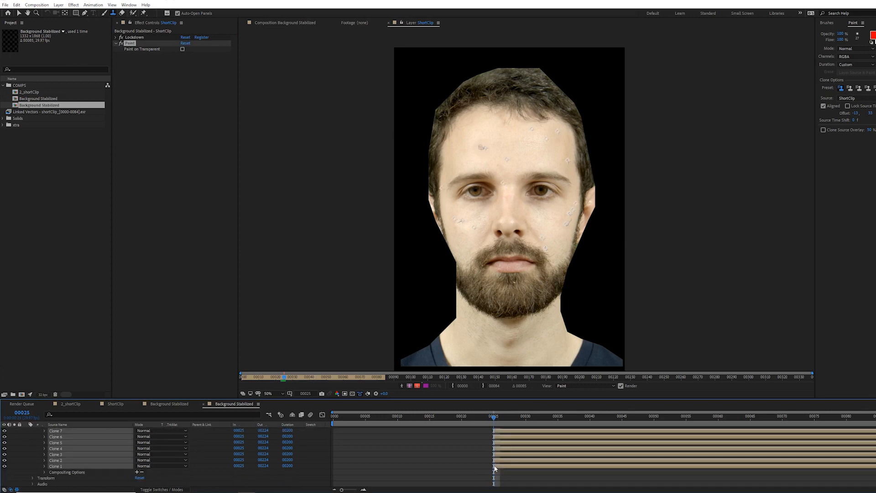
drag(491, 466, 309, 465)
click(408, 483)
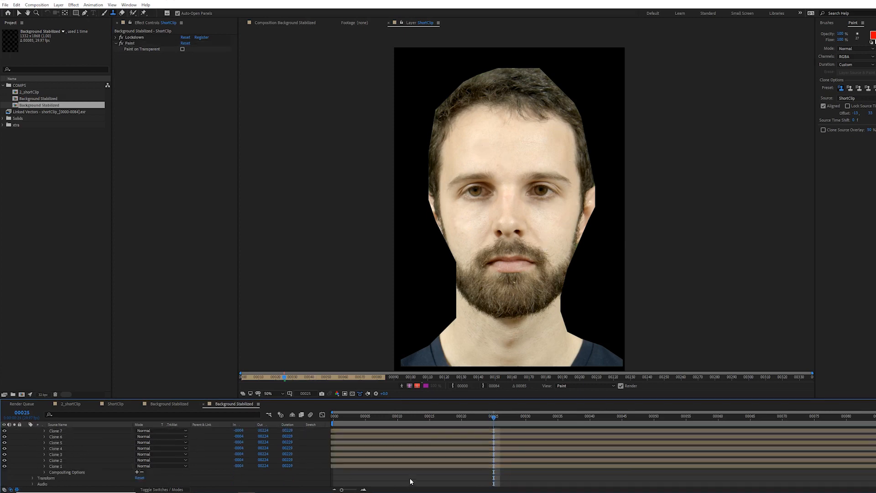
Step: Play and zoom in to inspect the cleaned-up face
key(space)
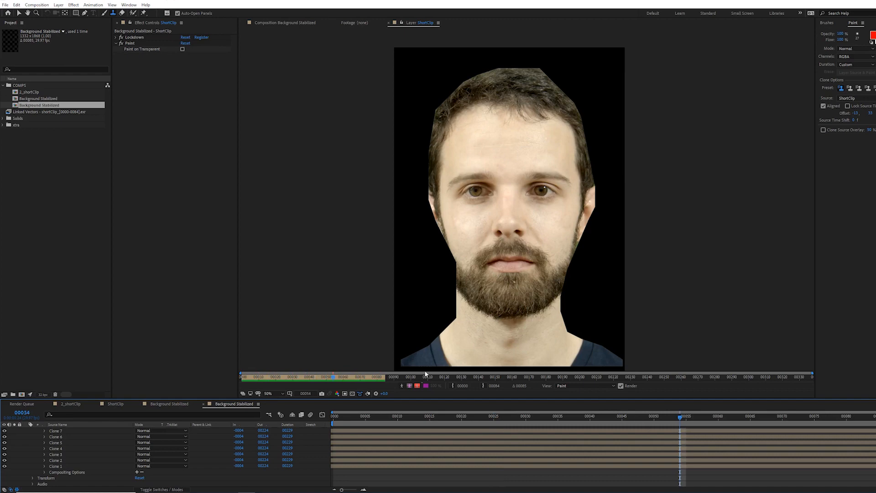
drag(332, 378, 313, 378)
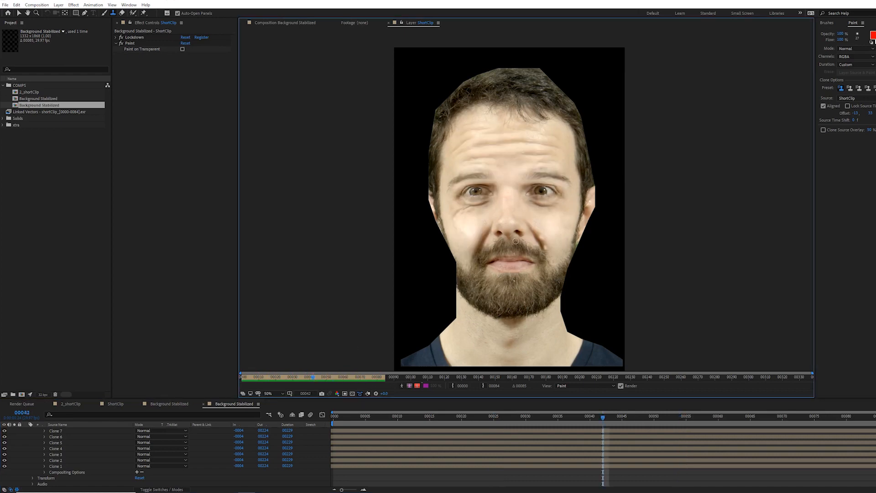
scroll(515, 241, up, 1)
mouse_move(517, 243)
mouse_down()
mouse_move(505, 208)
mouse_move(505, 217)
mouse_up()
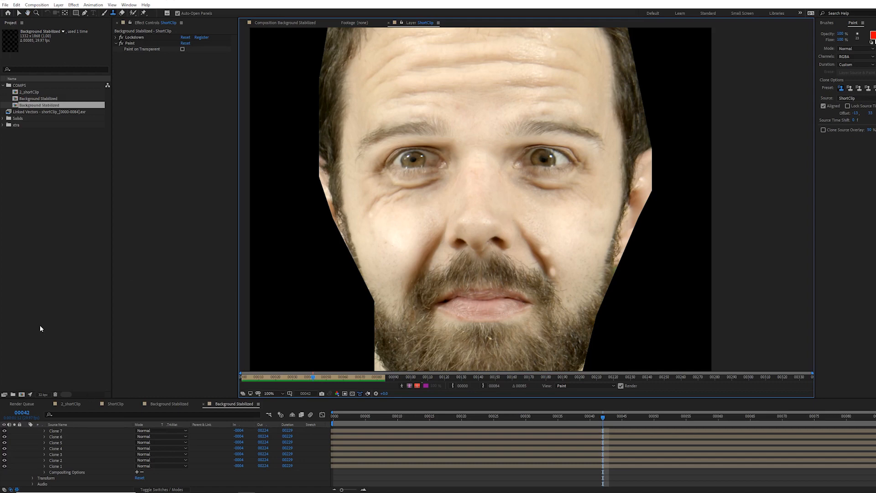
Step: Delete the topmost clone stroke, Clone 17, from the Paint effect
scroll(37, 448, up, 1)
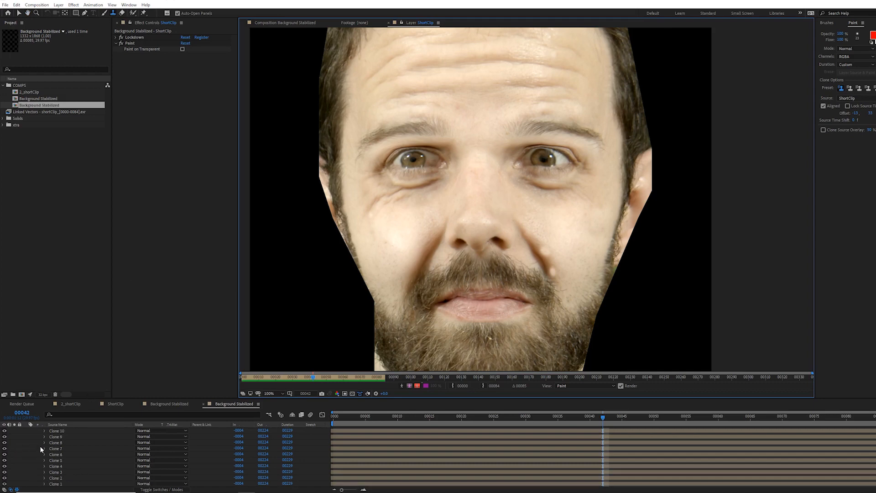
scroll(41, 449, down, 1)
scroll(62, 444, up, 4)
click(62, 442)
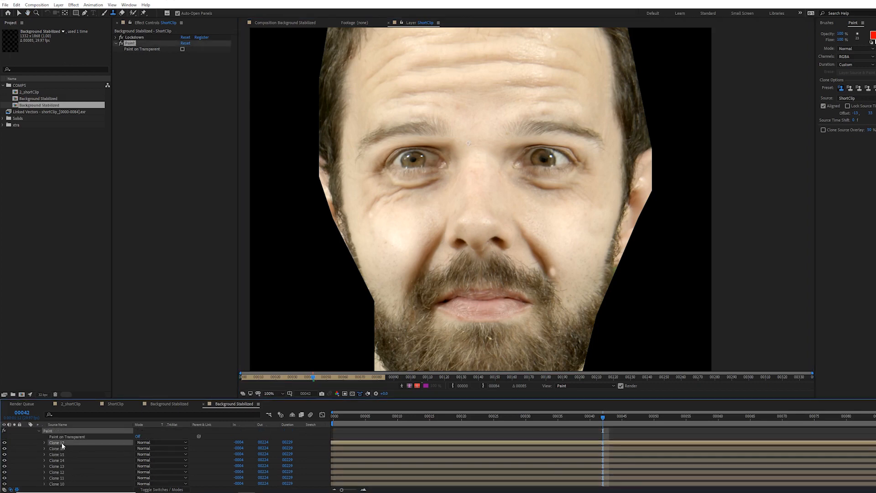
key(Delete)
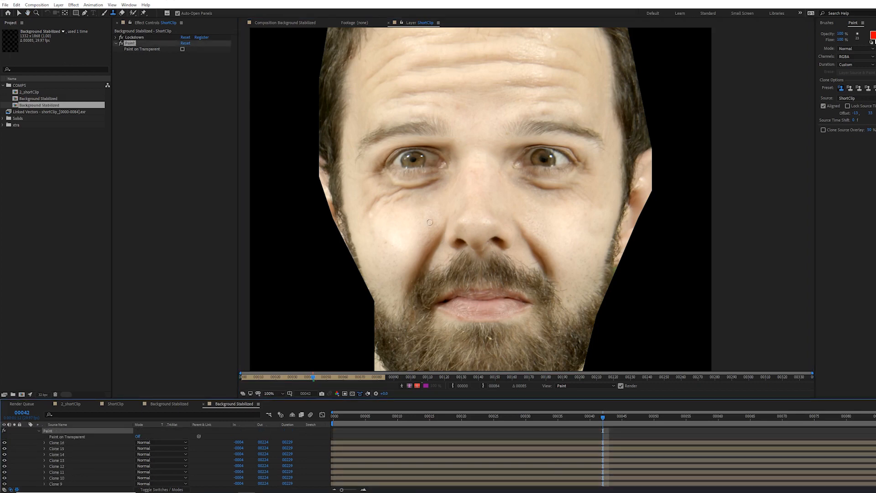
Step: Collapse the layer's properties and return to the Background Stabilized composition viewer
scroll(430, 222, down, 1)
scroll(45, 454, up, 2)
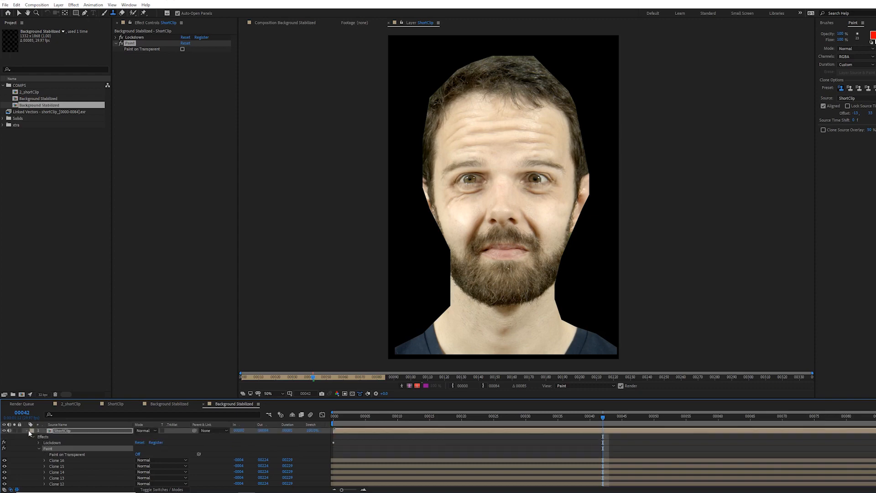
click(26, 430)
click(296, 24)
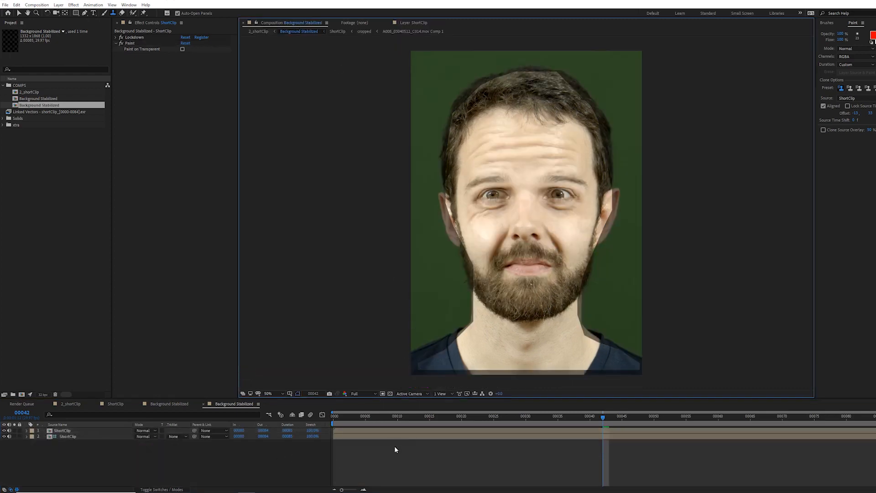
Step: Switch to the 2_shortClip composition and play it back to review the cleaned-up face
key(Tab)
click(379, 448)
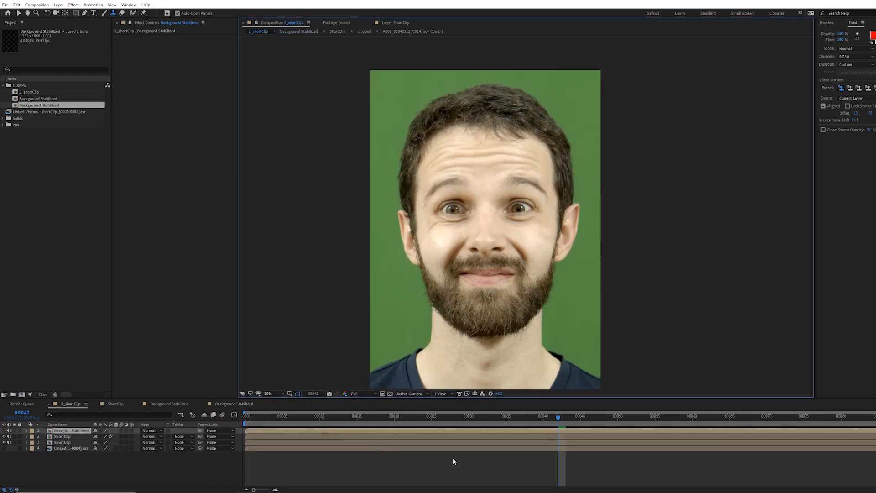
click(453, 459)
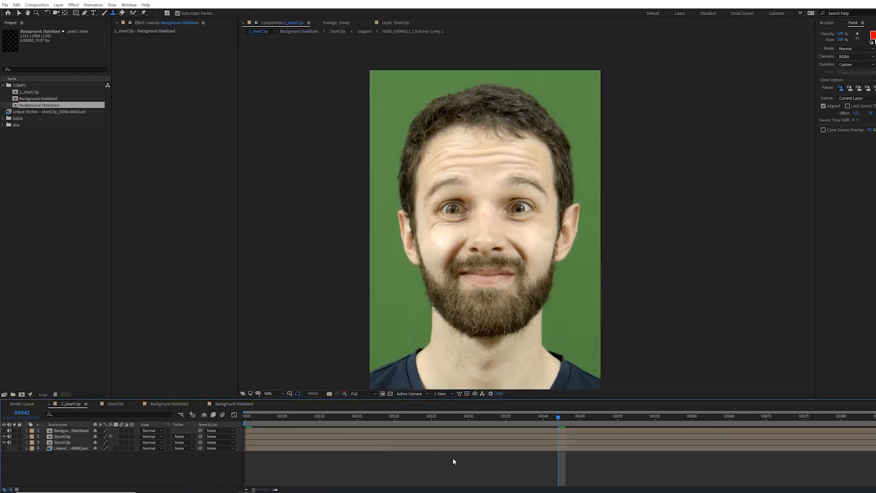
key(space)
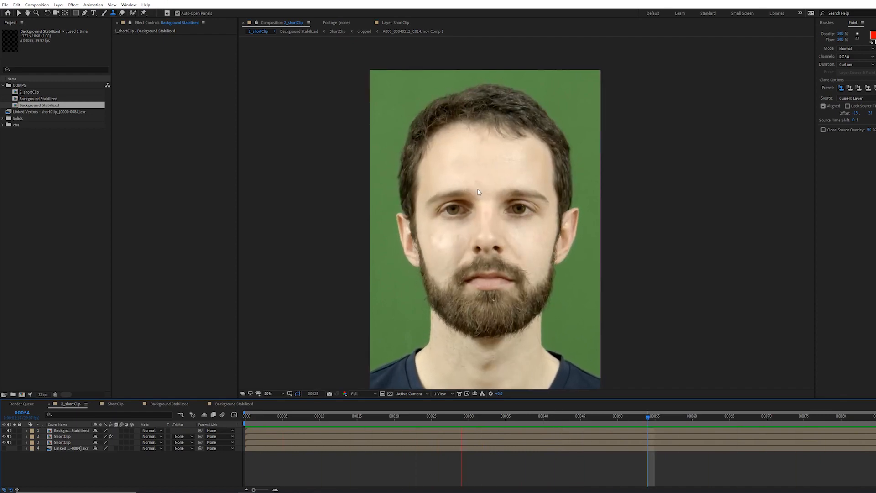
key(space)
key(slash)
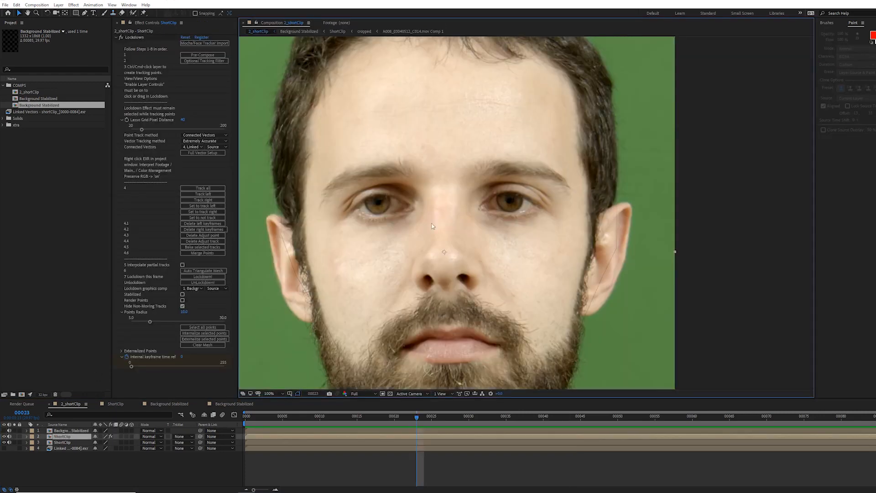
Step: Open the Background Stabilized composition and add a Simple Choker to the ShortClip layer with Choke Matte set to 3
double_click(77, 430)
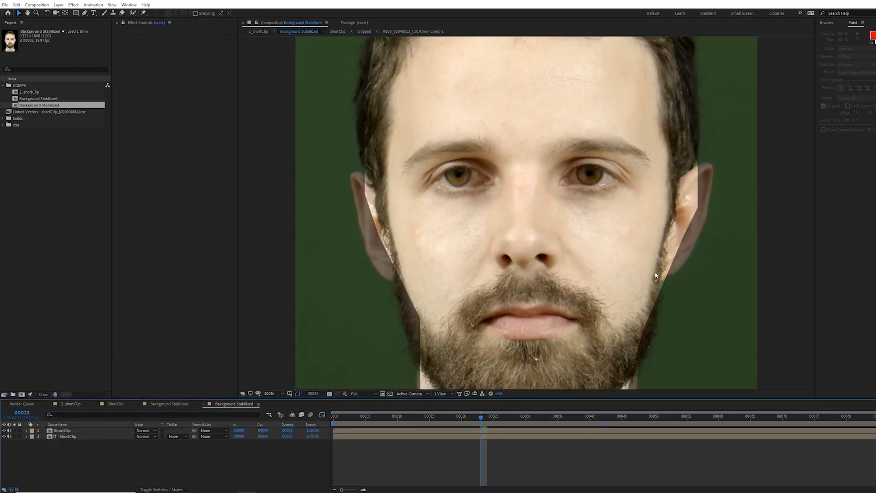
scroll(583, 281, up, 2)
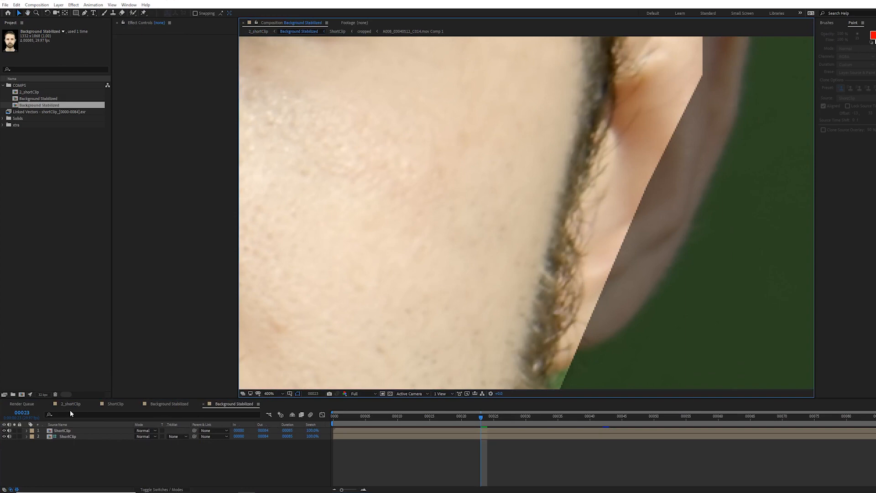
click(62, 430)
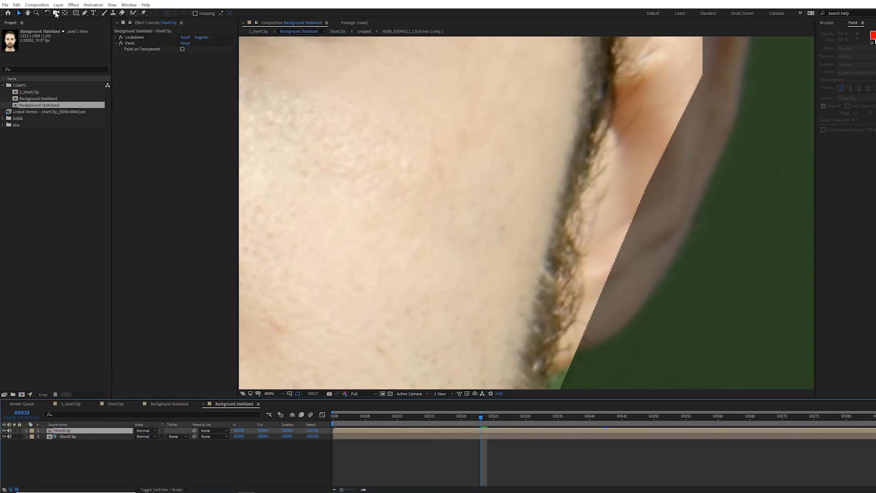
click(74, 5)
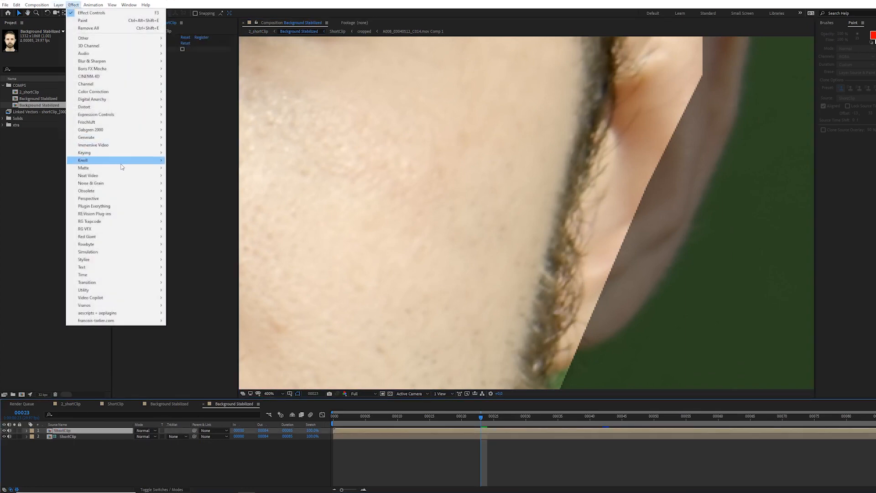
mouse_move(137, 168)
click(190, 199)
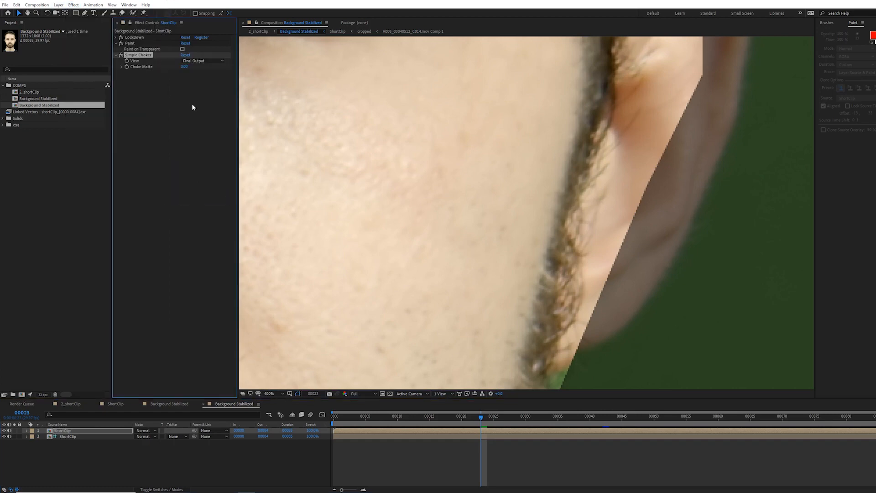
click(184, 67)
text(3)
click(188, 97)
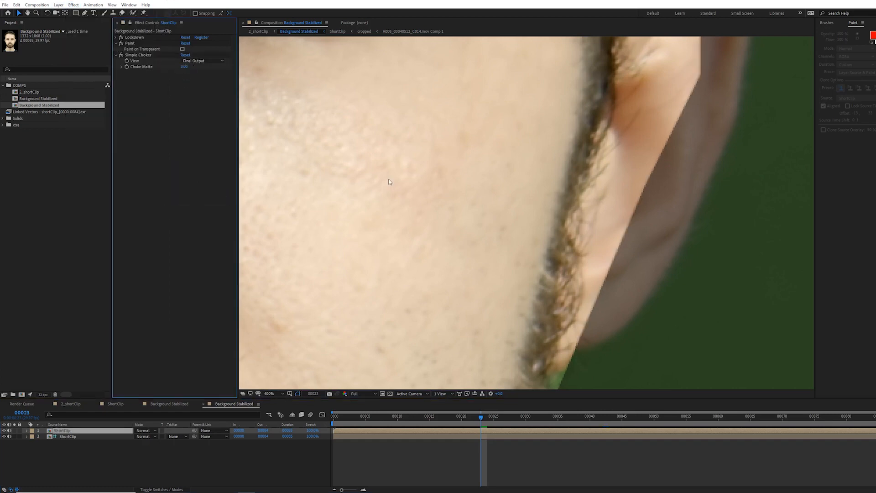
Step: Return to the 2_shortClip composition and play it back to review the choked face edges
scroll(640, 161, down, 2)
drag(476, 182, 525, 206)
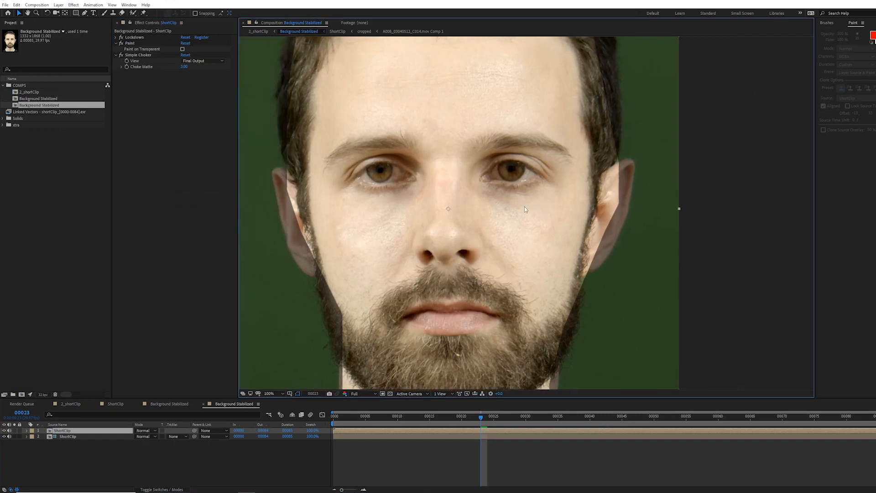
key(comma)
key(Tab)
click(408, 454)
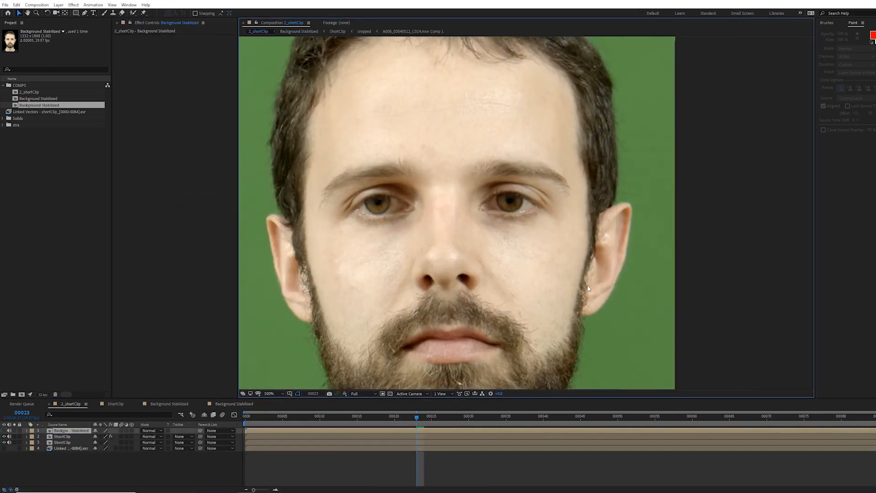
scroll(451, 251, down, 2)
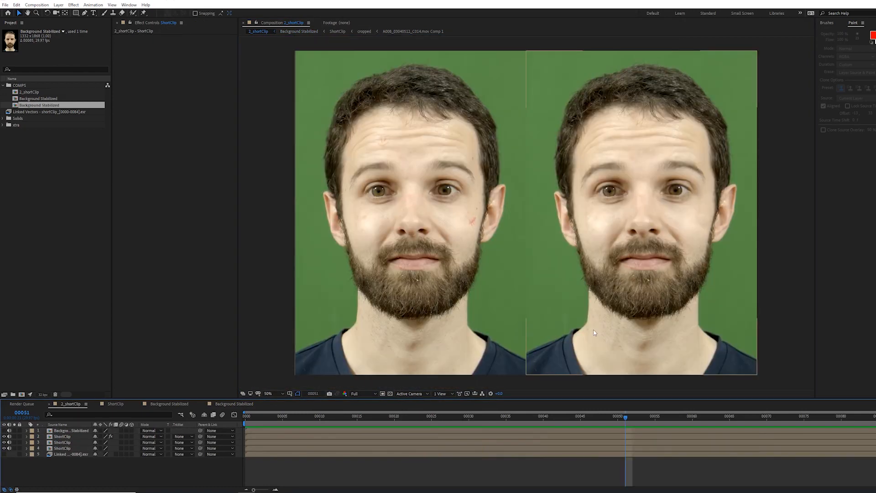
key(space)
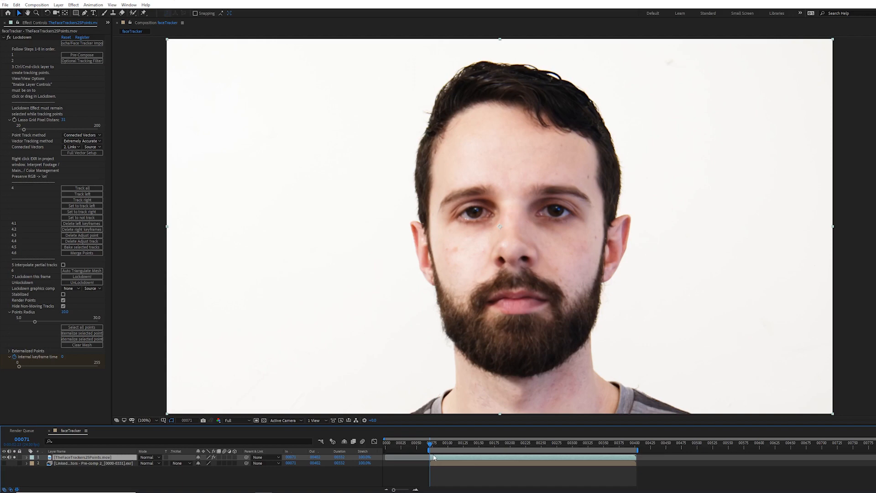
Step: Draw a closed oval mask around the face with the Pen tool in the faceTracker composition
click(84, 14)
click(431, 259)
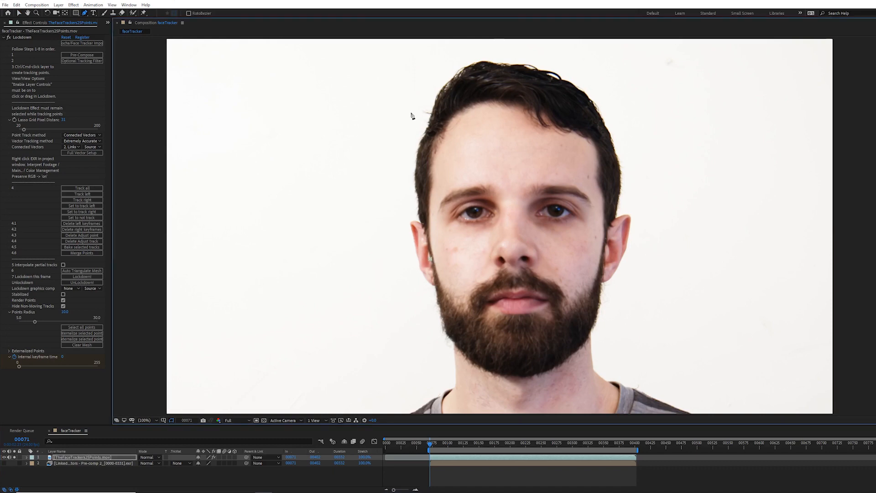
drag(507, 99, 612, 101)
click(604, 241)
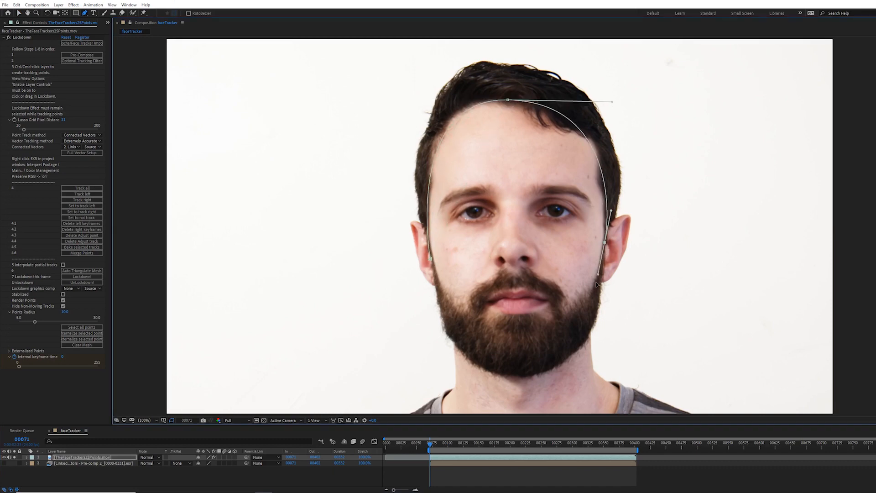
drag(527, 347, 471, 344)
drag(431, 259, 423, 213)
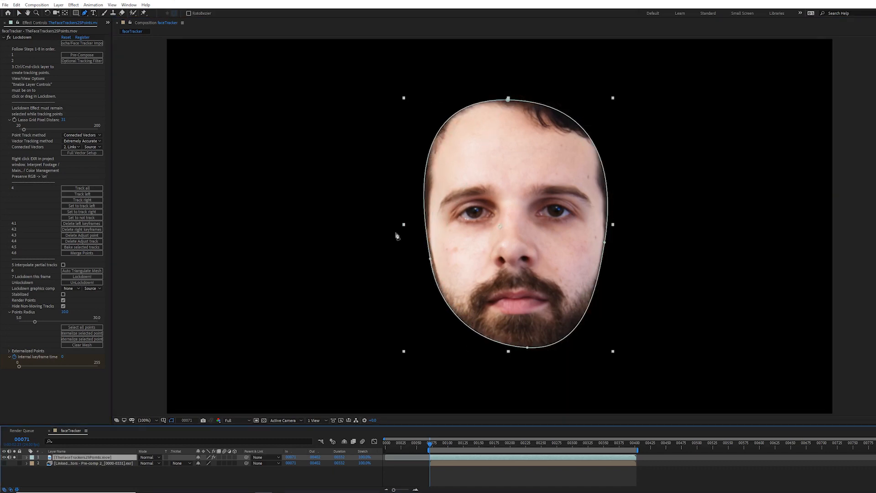
Step: Track the mask forward with the Face Tracking (Detailed Features) method, then delete the mask
right_click(429, 260)
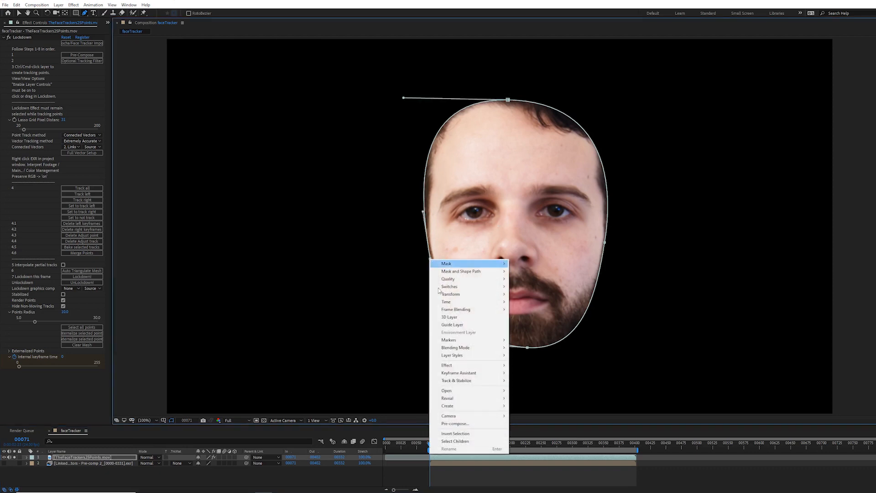
mouse_move(478, 384)
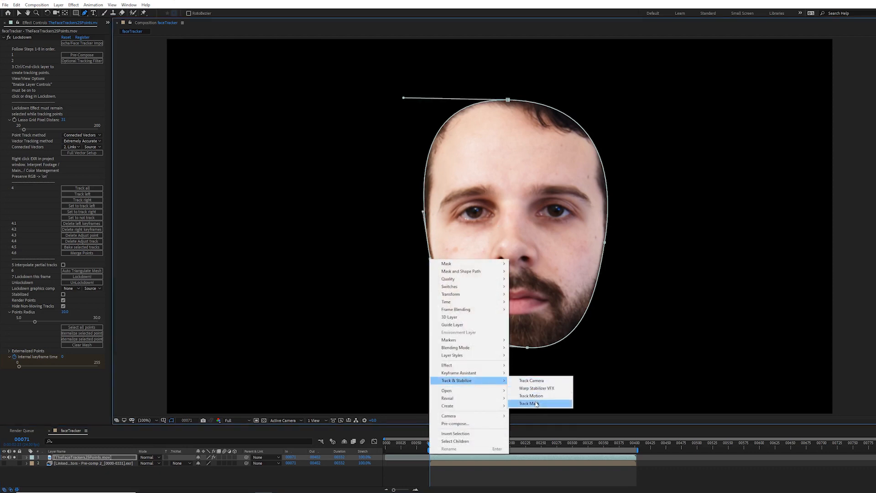
click(536, 403)
click(845, 43)
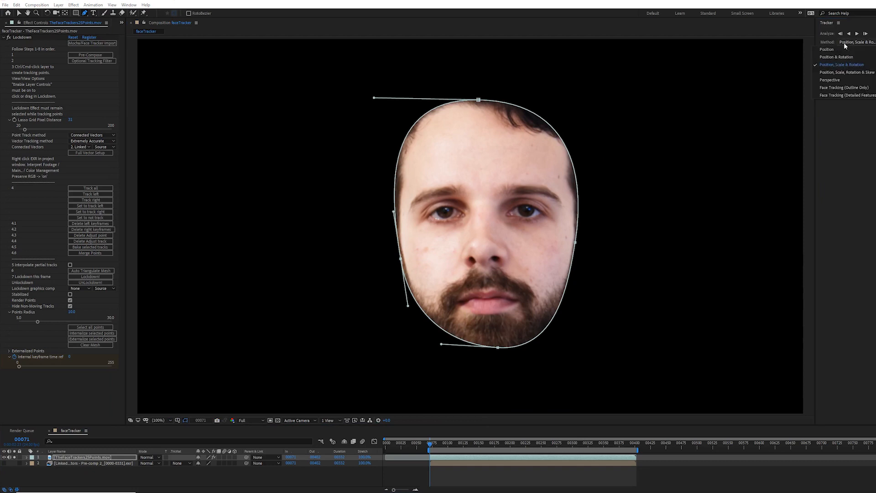
click(847, 95)
drag(811, 112, 759, 112)
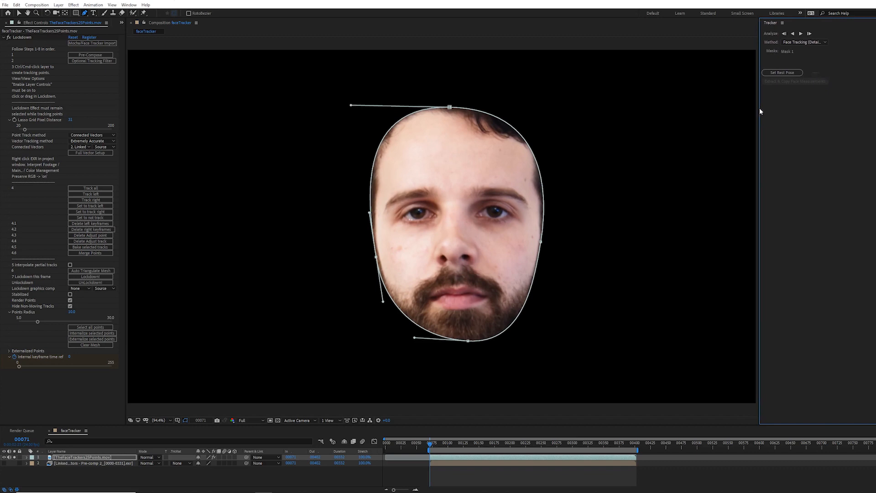
click(799, 34)
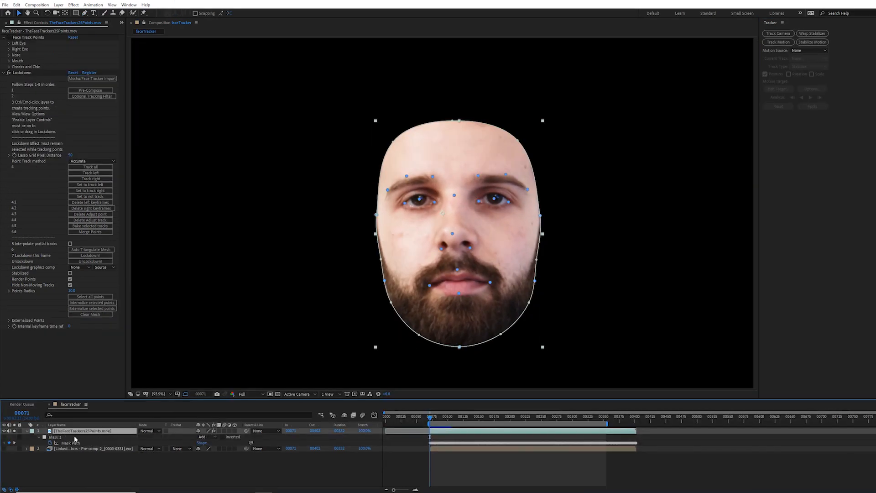
key(Delete)
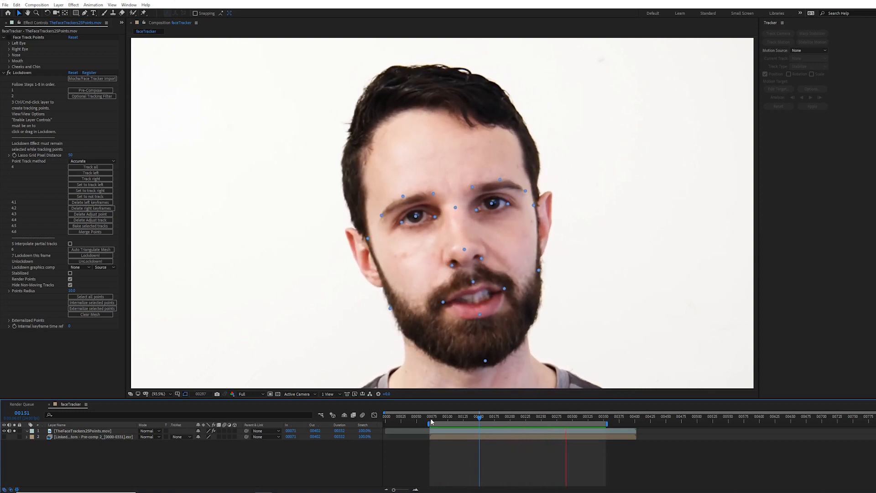
Step: At the first tracked frame, auto-triangulate the Lockdown mesh and lock down this frame, dismissing the alert
click(431, 421)
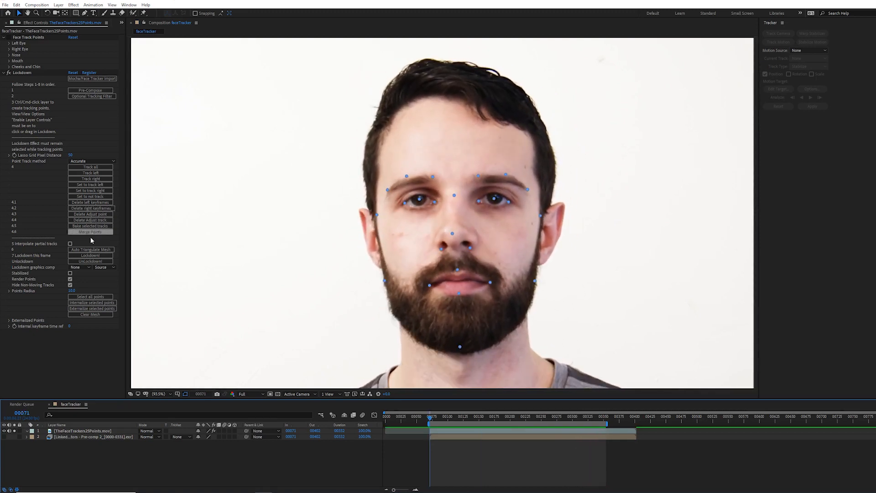
click(90, 249)
click(89, 255)
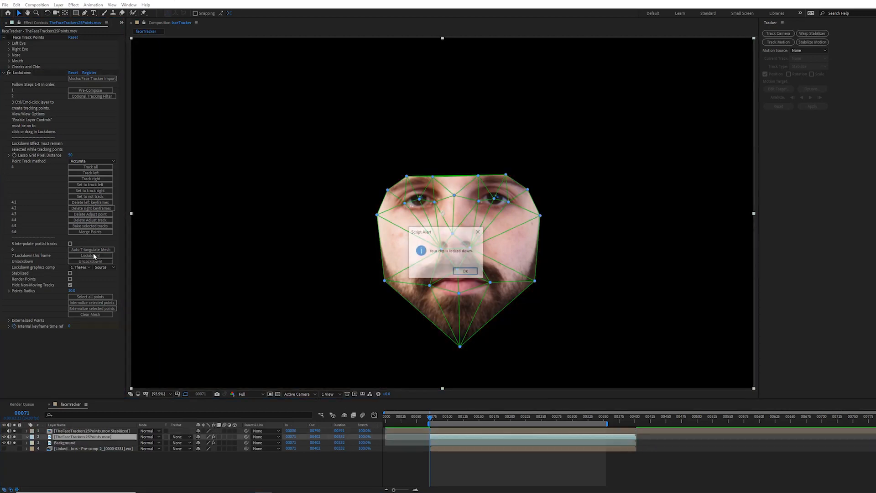
key(Return)
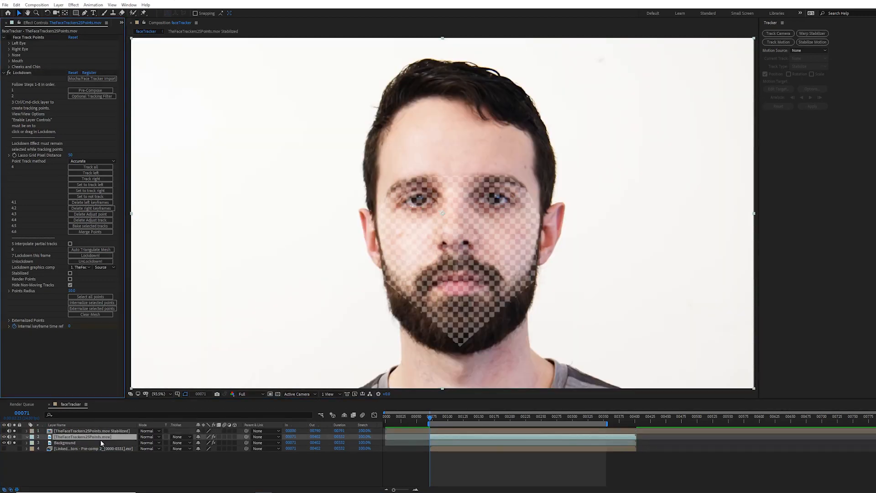
Step: Hide the stabilized top layer and play back the locked-down face tracking result
click(4, 431)
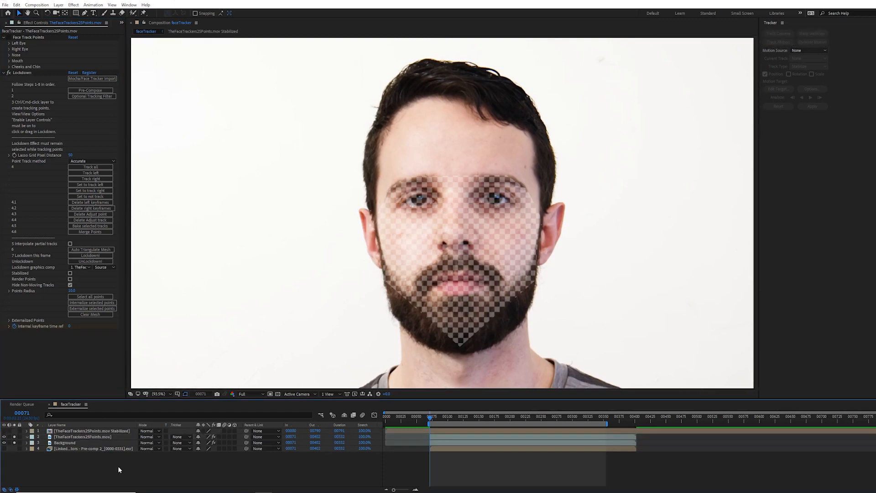
key(space)
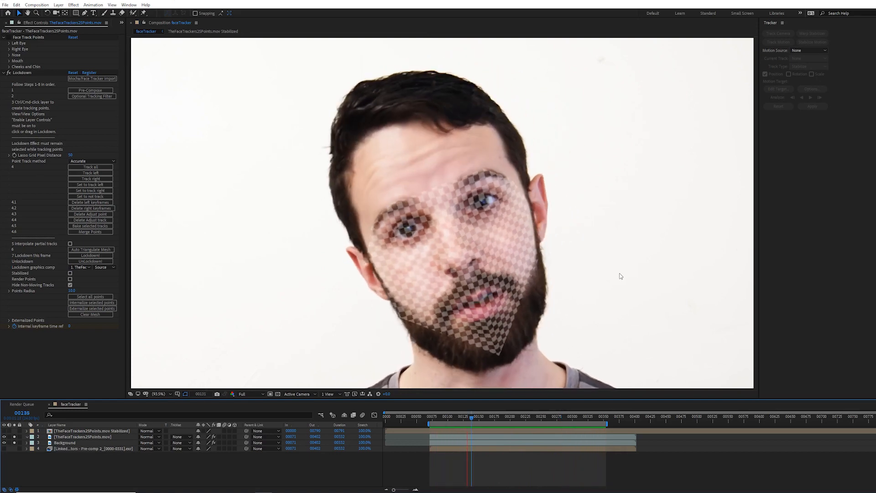
key(space)
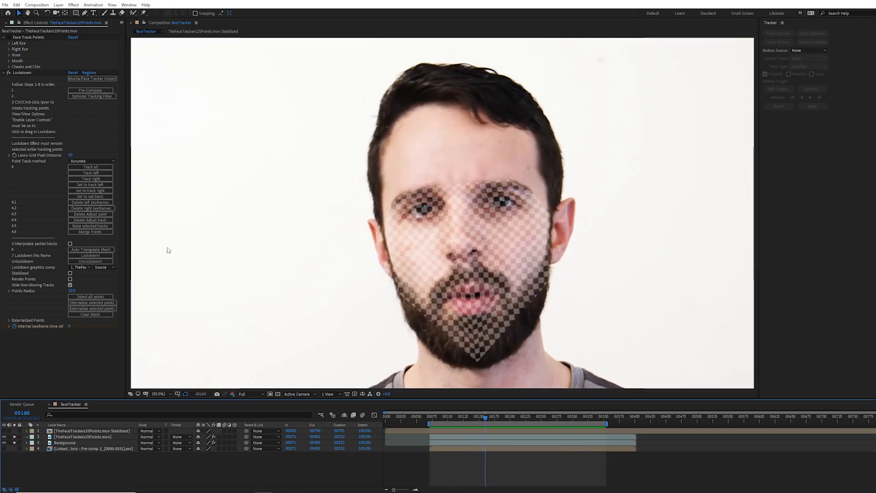